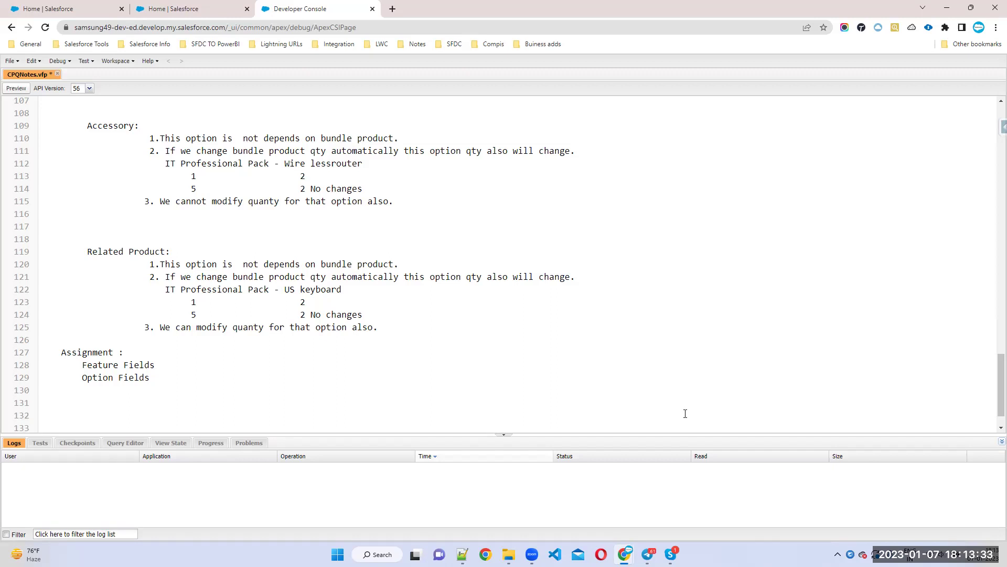
Add the heading "Option Constarints:" below the Assignment section of the notes, with several blank lines after it.
type("Option Constarints:")
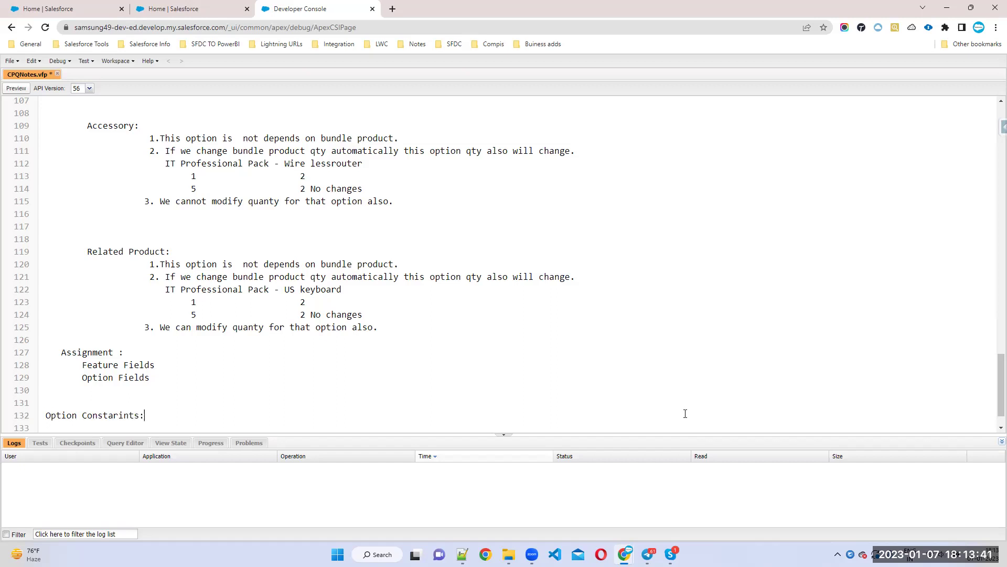
key("Return")
key("Return")
key("Return")
key("Return")
key("Return")
key("Return")
key("Return")
key("Return")
key("Return")
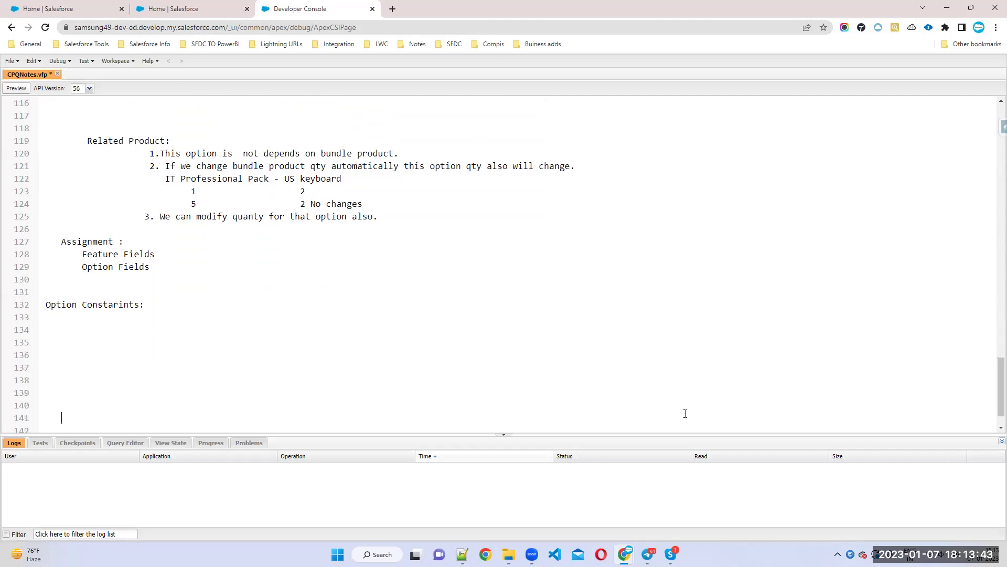
List "Dependency :" and "Exclude :" on separate lines under the Option Constarints heading.
left_click_drag(146, 304, 41, 305)
left_click(110, 319)
type("In")
key("BackSpace")
key("BackSpace")
type("Dependency :")
key("Return")
type("Exclude    :")
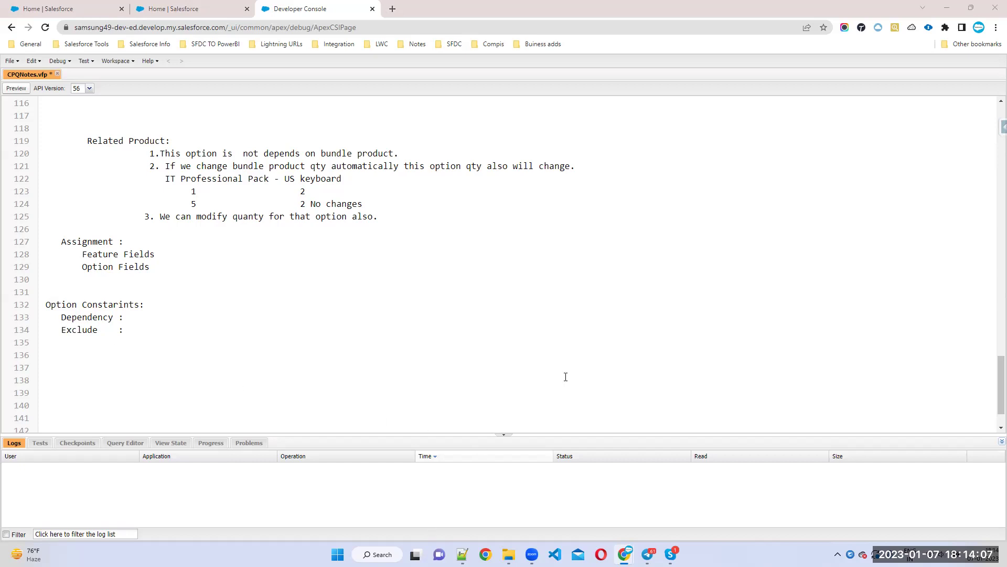
Append "Based on one option selection you can include or exclude other option." to the heading and change Dependency to "Dependency/Include".
left_click(157, 335)
type("Based on one option selection you can include or exclude other option.")
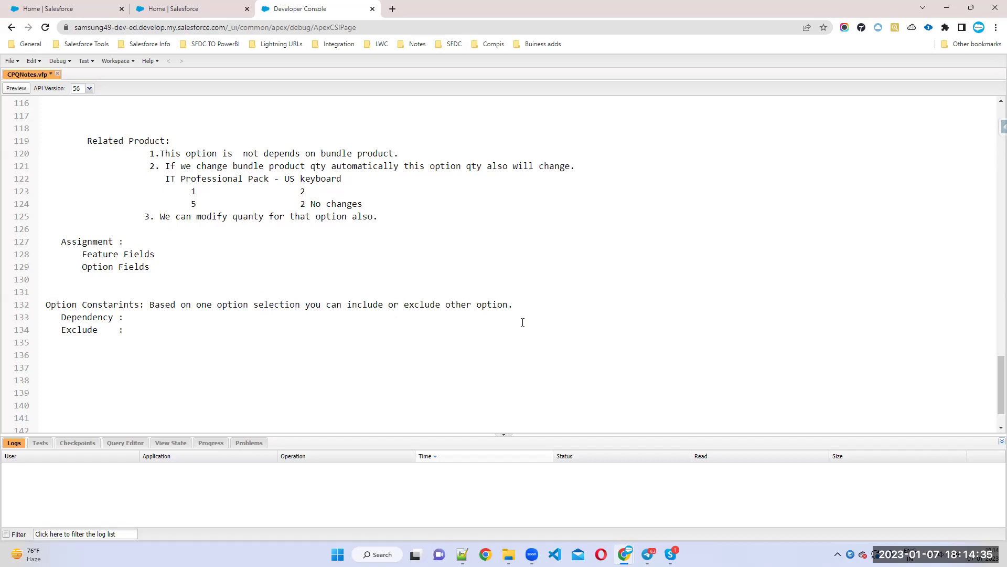
double_click(78, 317)
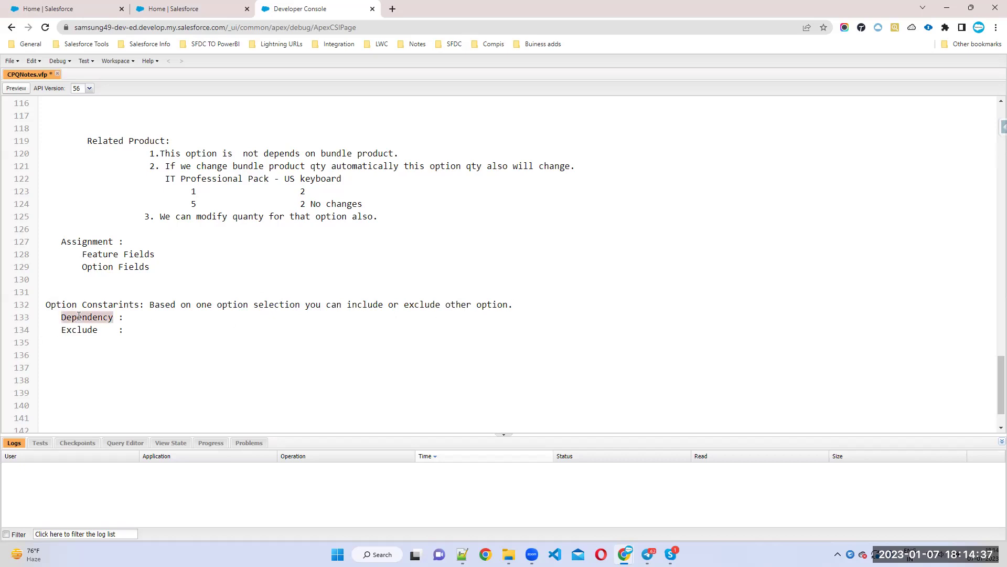
left_click(114, 318)
type("/Includ")
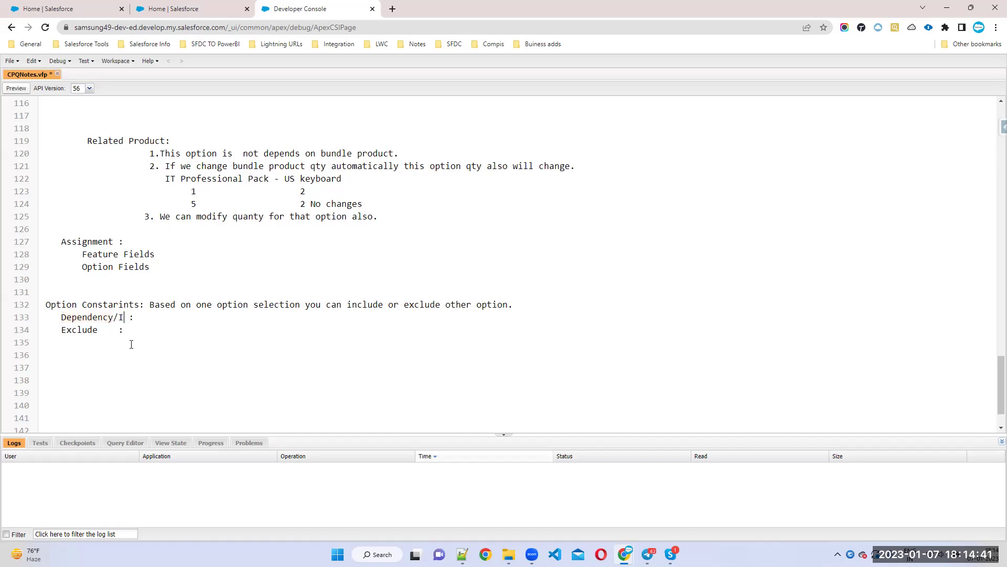
type("e")
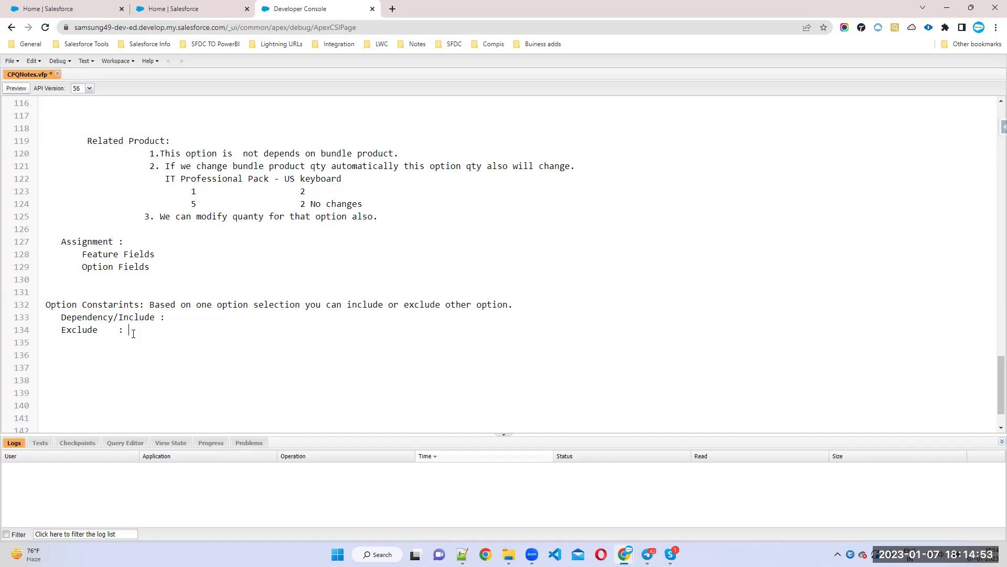
key("Return")
Switch to the Salesforce CPQ page and open quote Q-00001 for editing its lines.
left_click(191, 8)
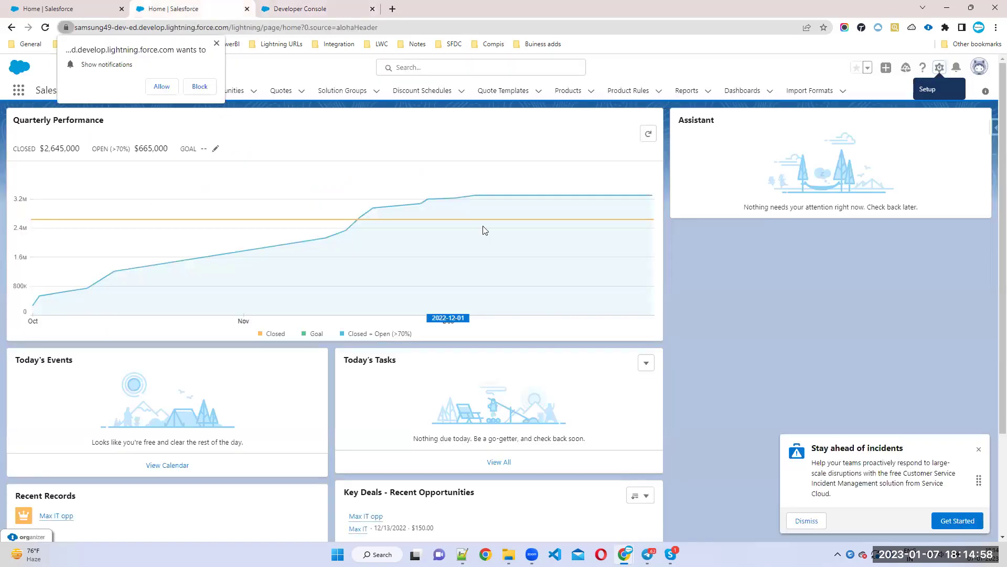
left_click(216, 43)
left_click(280, 92)
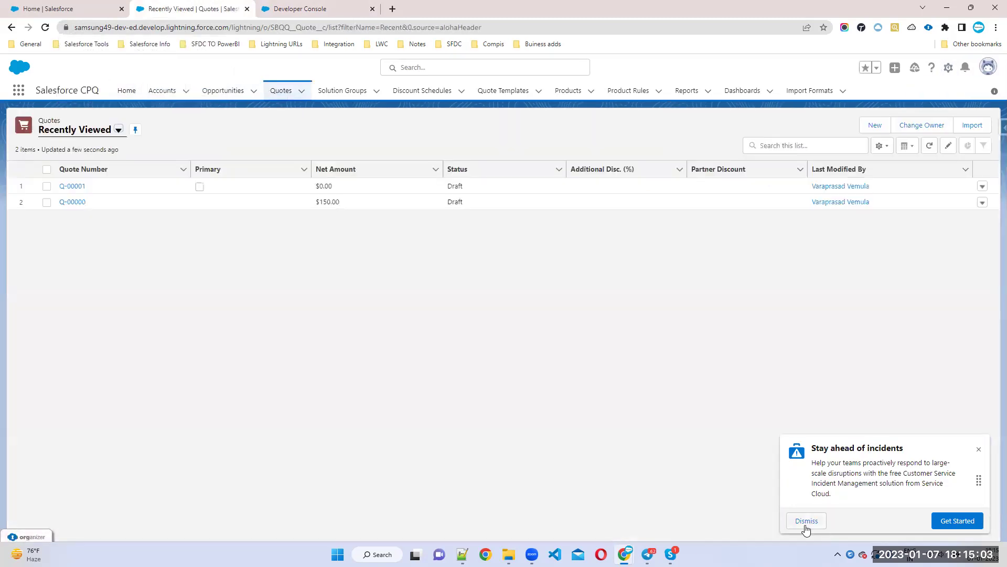
left_click(806, 520)
left_click(63, 187)
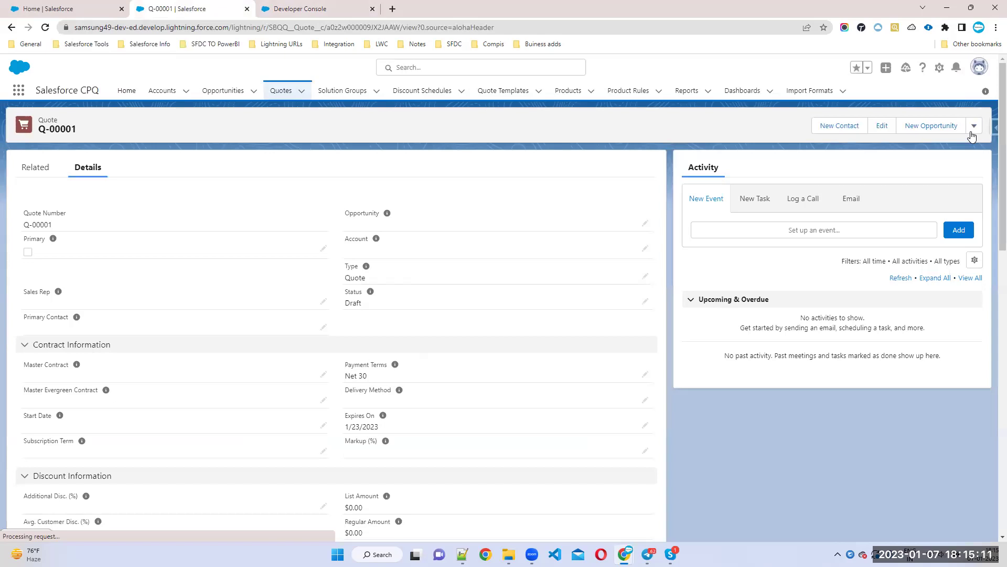
left_click(974, 127)
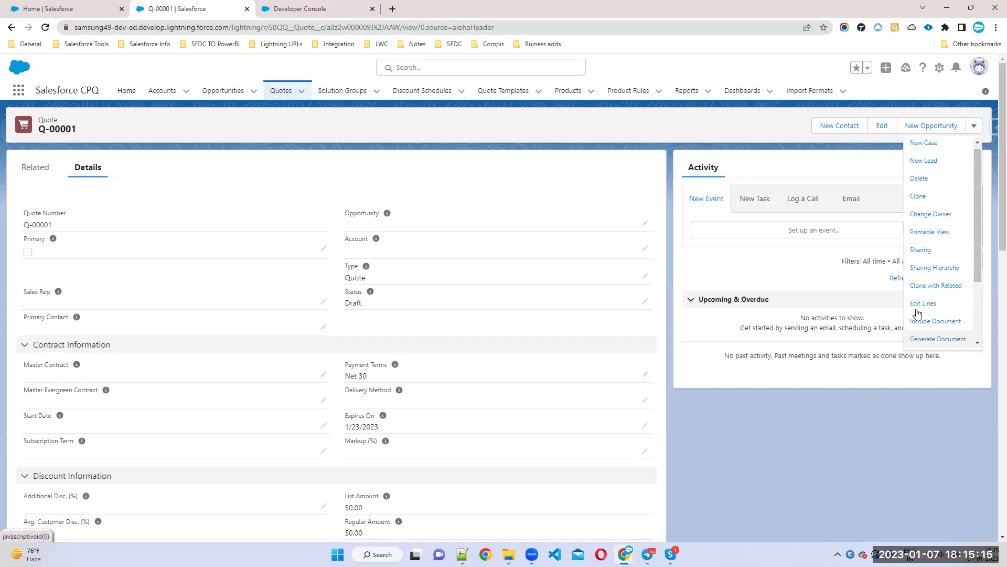
left_click(920, 307)
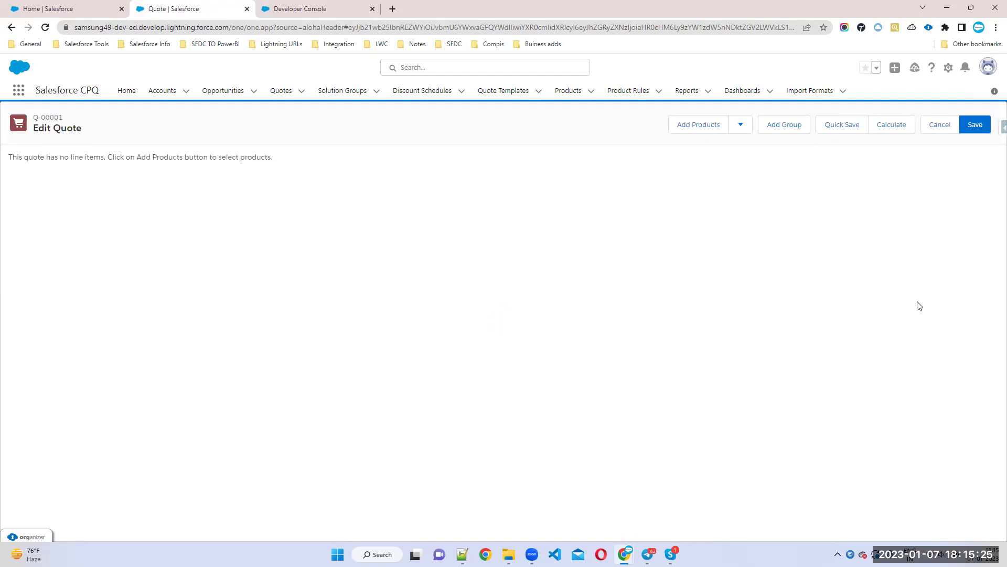
Add the IT Professional Pack product to the quote and open its bundle configuration.
left_click(696, 126)
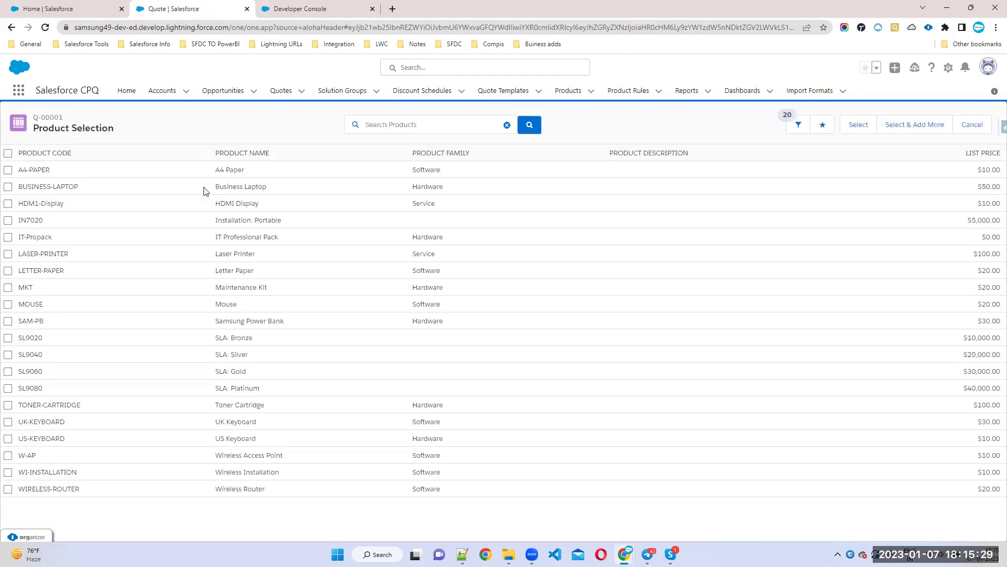
left_click(8, 237)
left_click(864, 127)
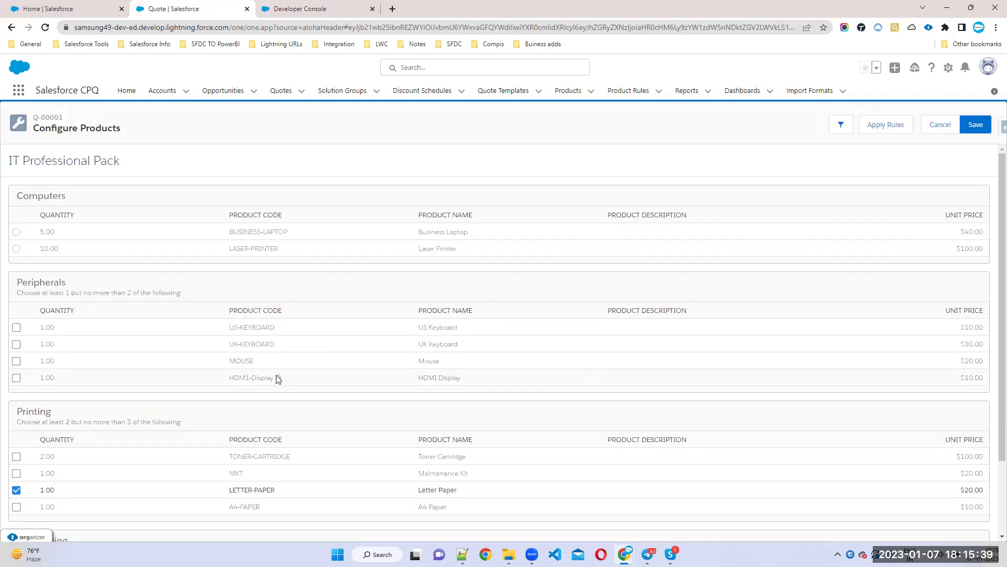
Select the US Keyboard option under Peripherals and highlight the UK-KEYBOARD product code.
left_click(17, 328)
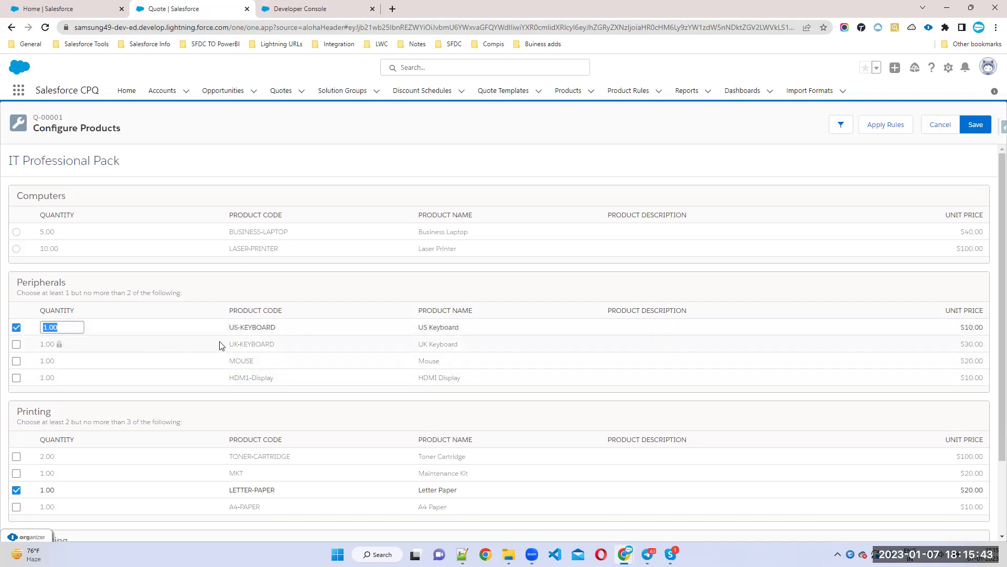
left_click_drag(232, 344, 309, 352)
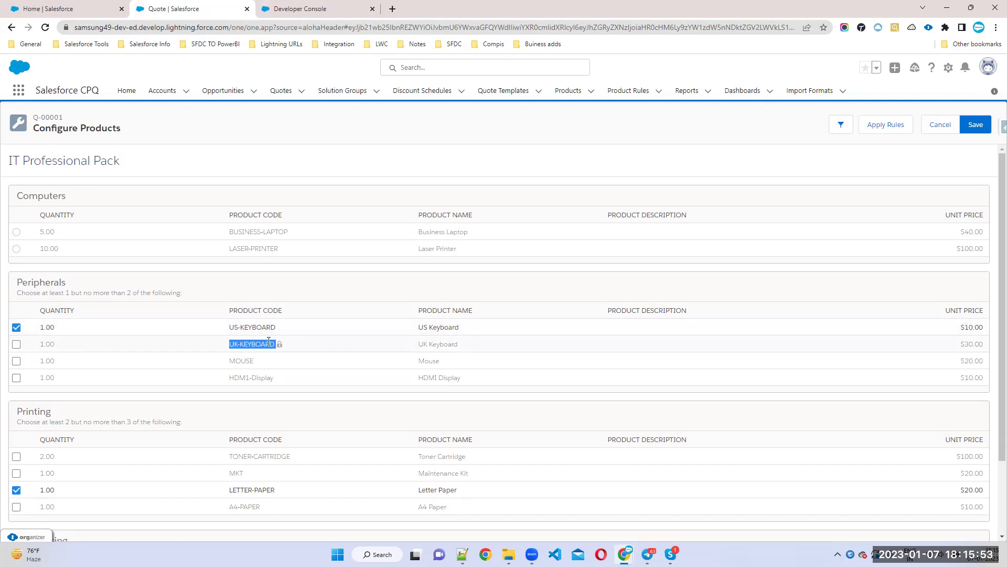
scroll(268, 342, "down", 2)
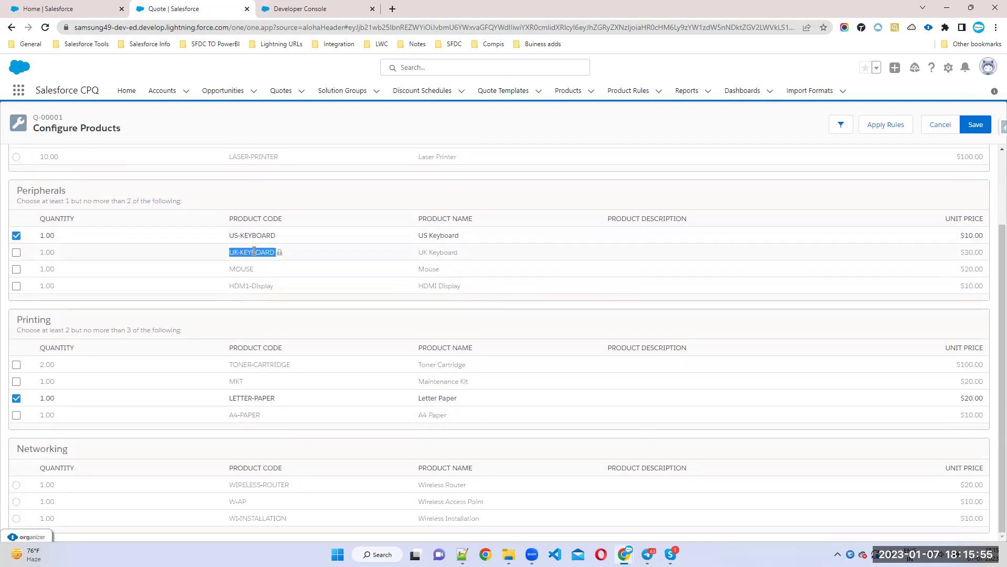
Return to the Developer Console notes and add the line "Option COnstaineing : COntrolling option : US" below the Exclude entry.
left_click(315, 6)
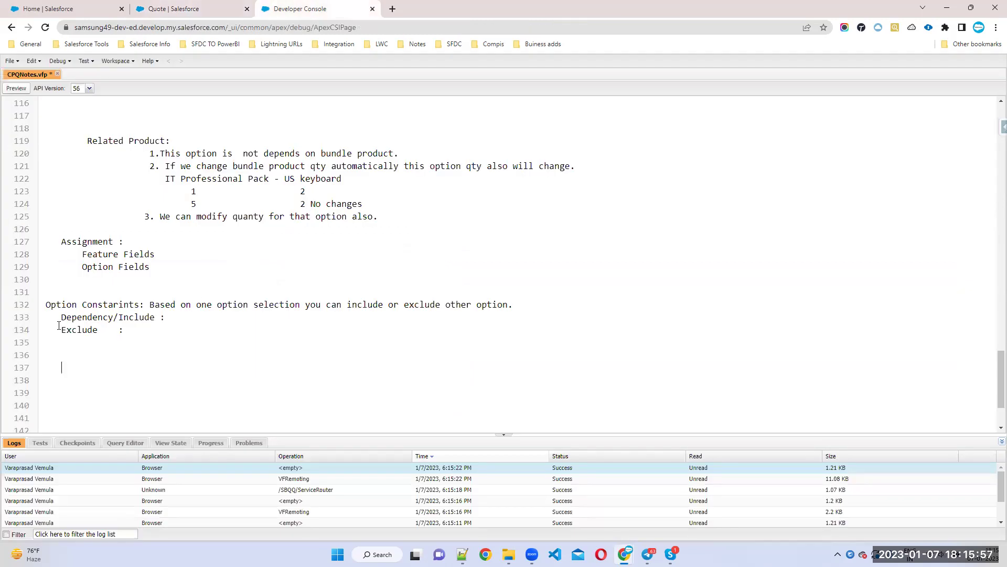
left_click(183, 6)
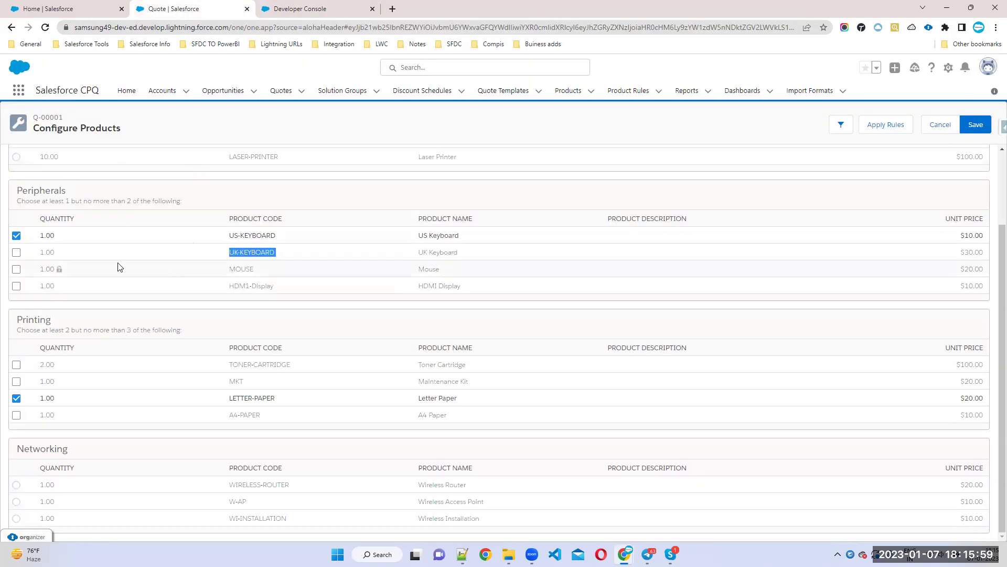
left_click(306, 8)
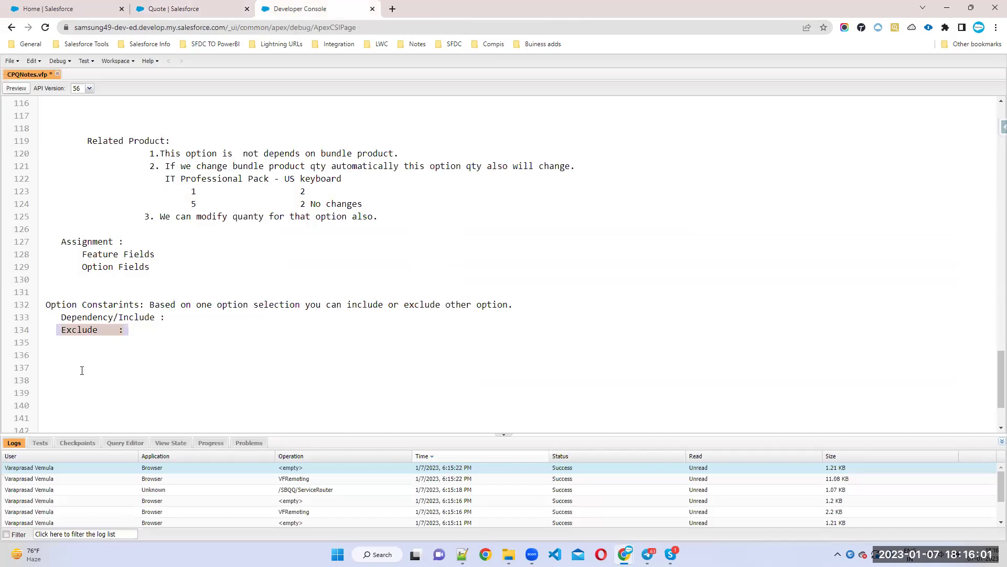
left_click(61, 358)
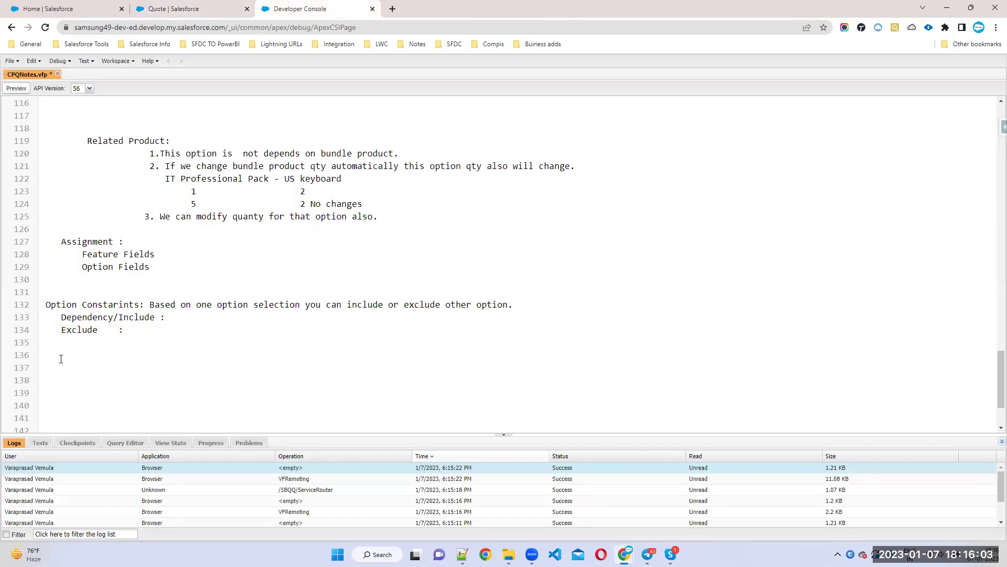
type("Option COnstaineing : COntrolli")
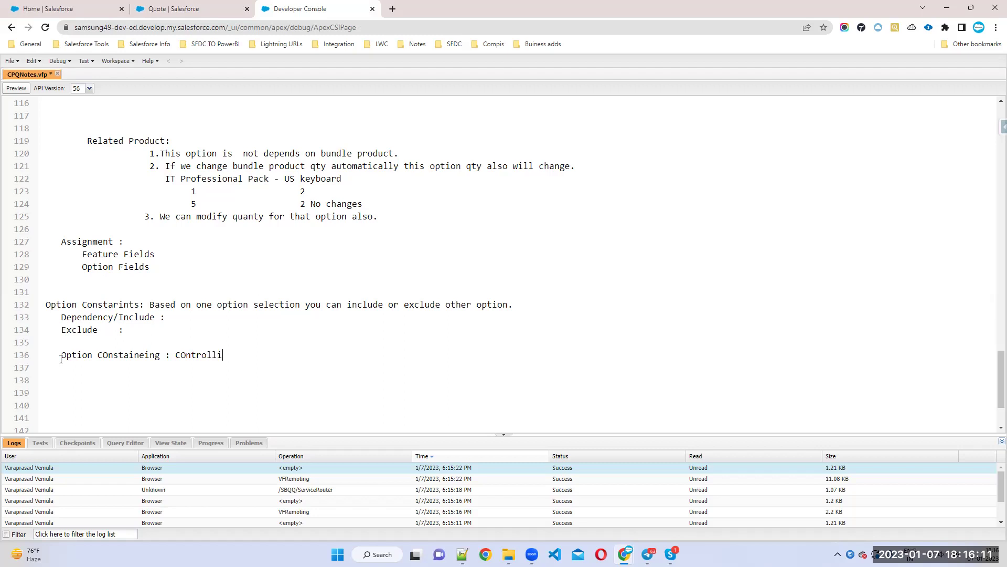
type("ng ")
type("fi")
key("BackSpace")
type("option :")
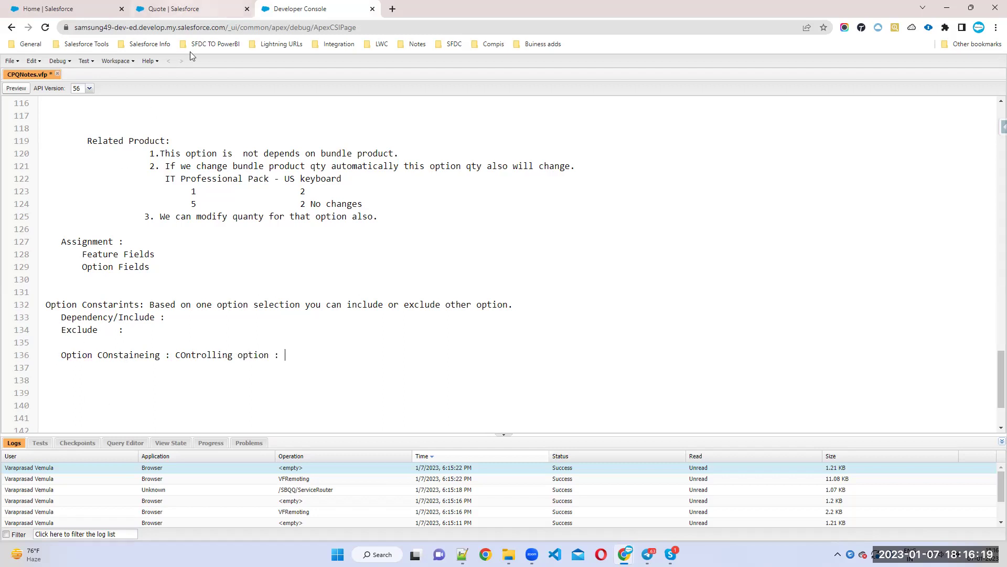
left_click(185, 9)
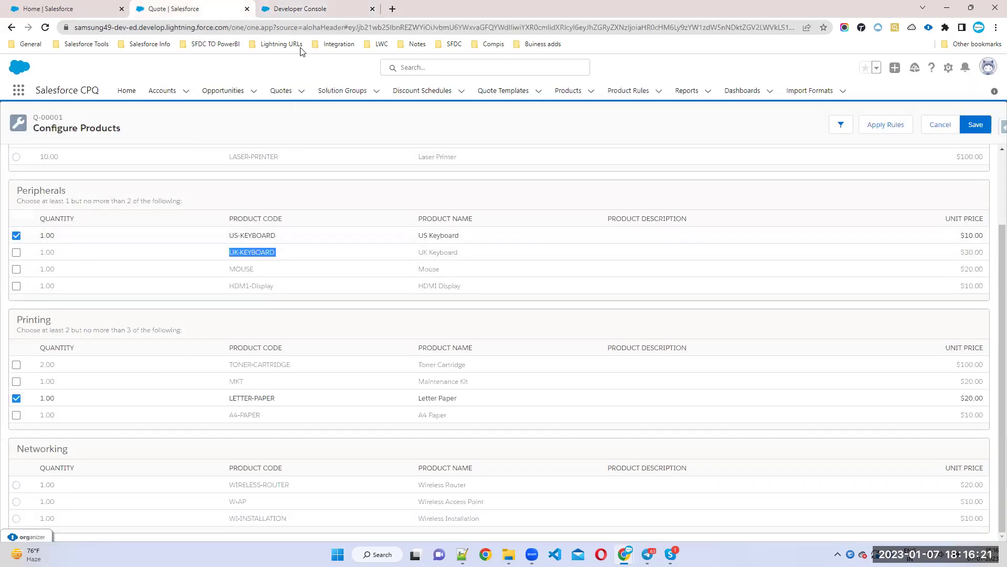
left_click(301, 8)
type("U")
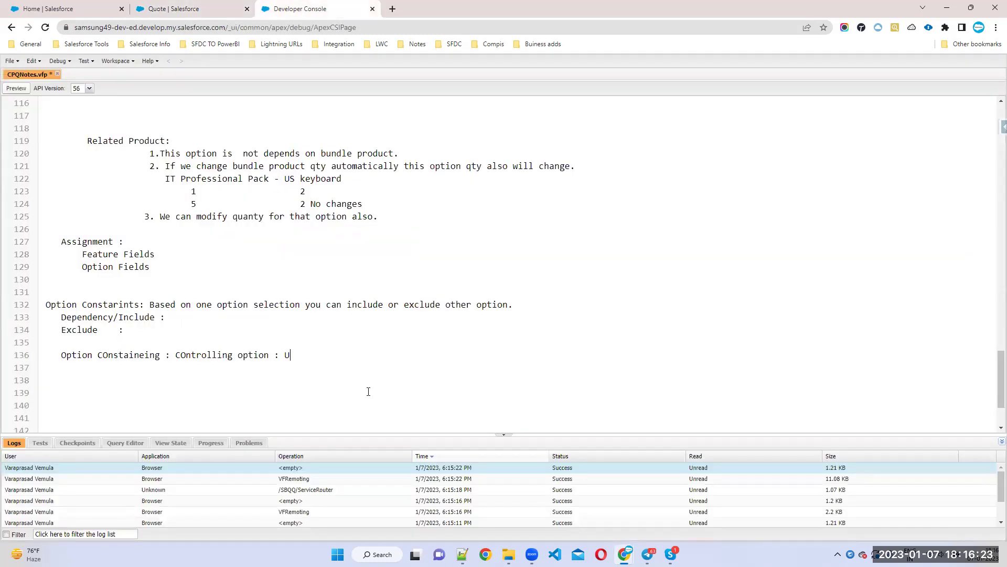
type("S")
Duplicate the controlling option line below itself and change the copy to "Option COnstarained : COntrolling option : UK".
left_click_drag(59, 358, 364, 349)
key("ctrl+c")
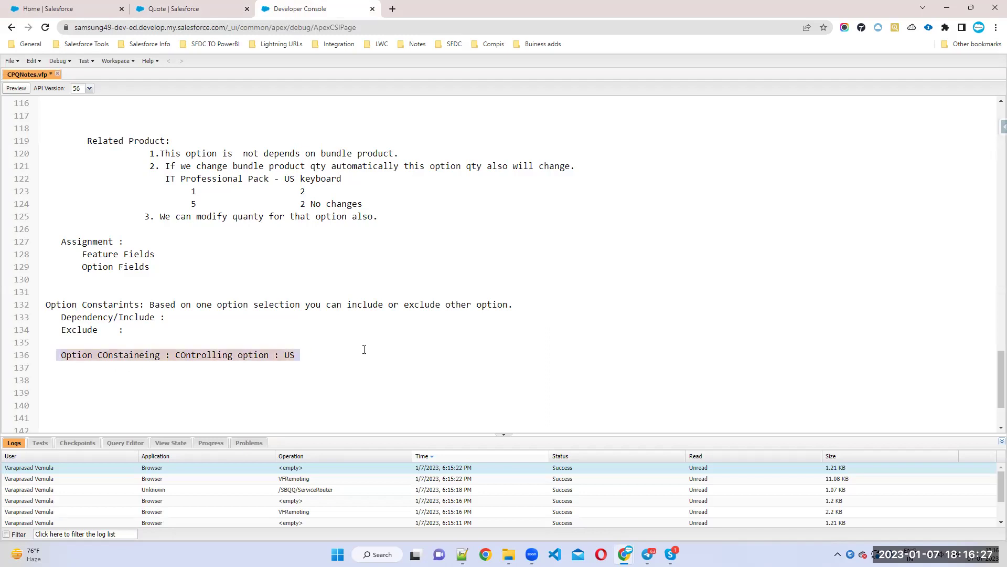
left_click(340, 353)
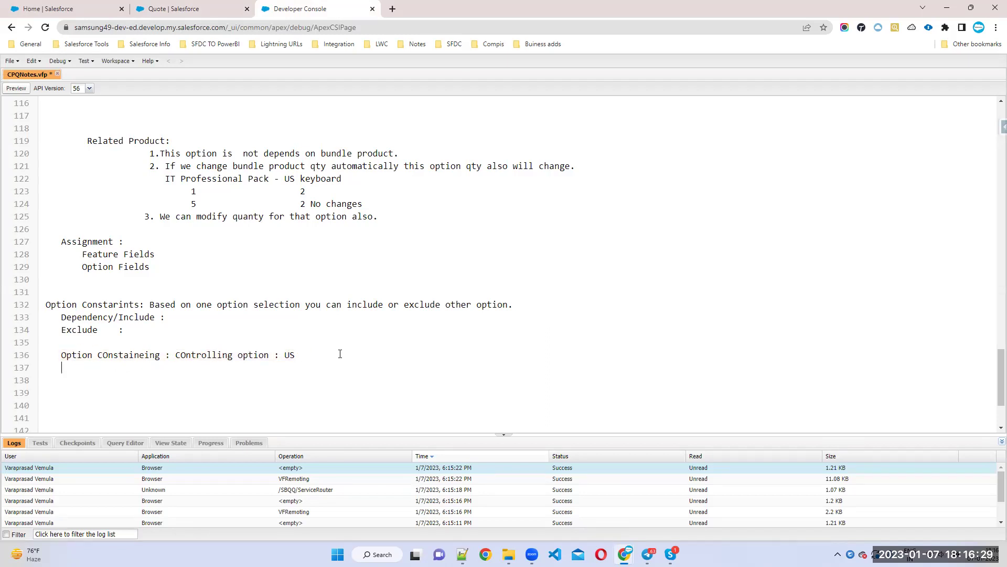
key("Return")
key("ctrl+v")
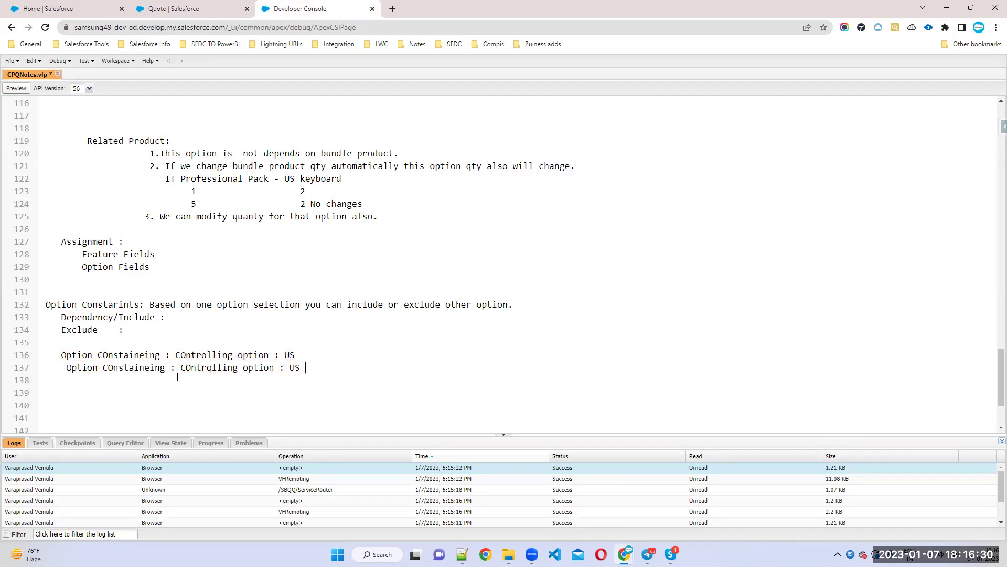
left_click(67, 363)
key("BackSpace")
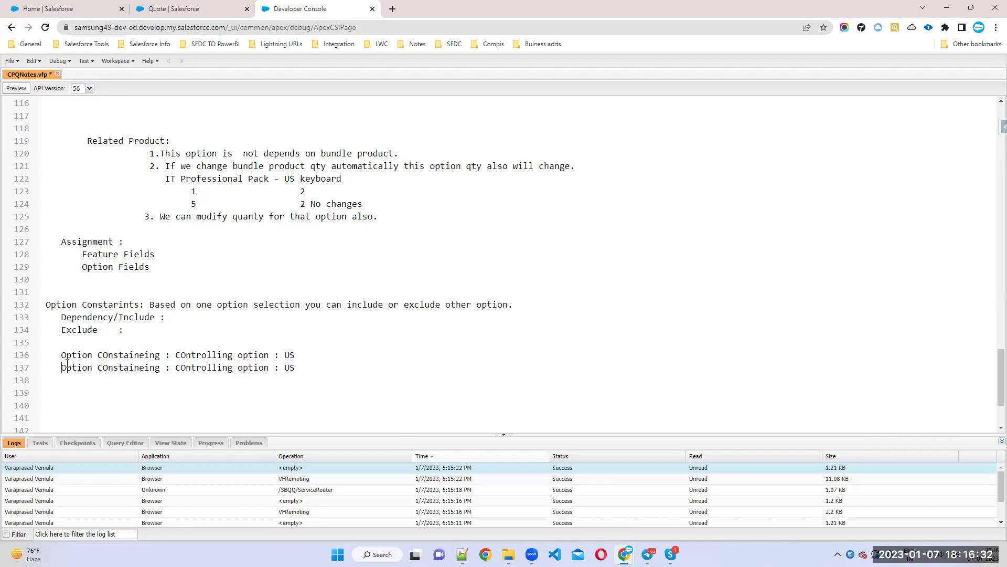
double_click(119, 367)
type("COnsta")
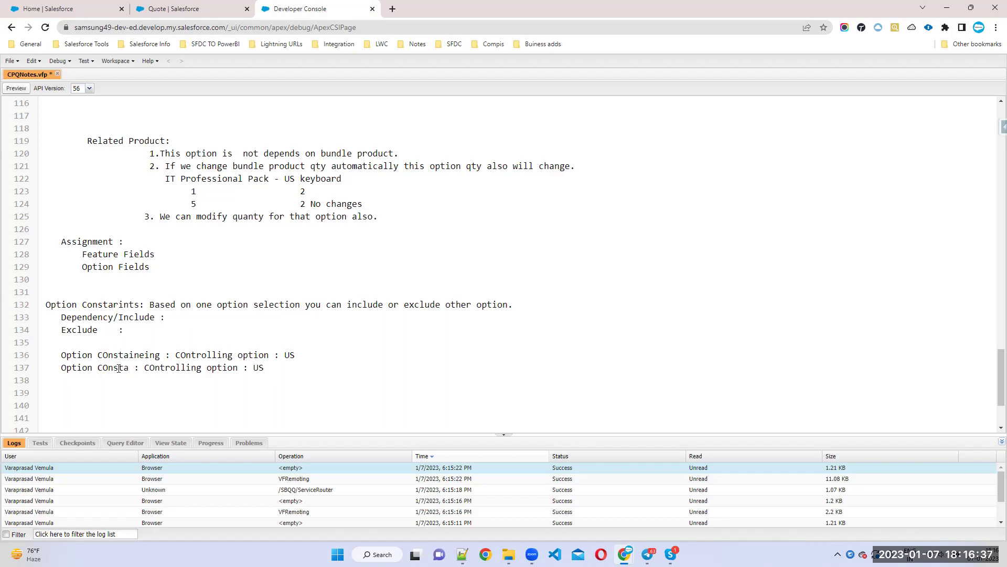
type("rained")
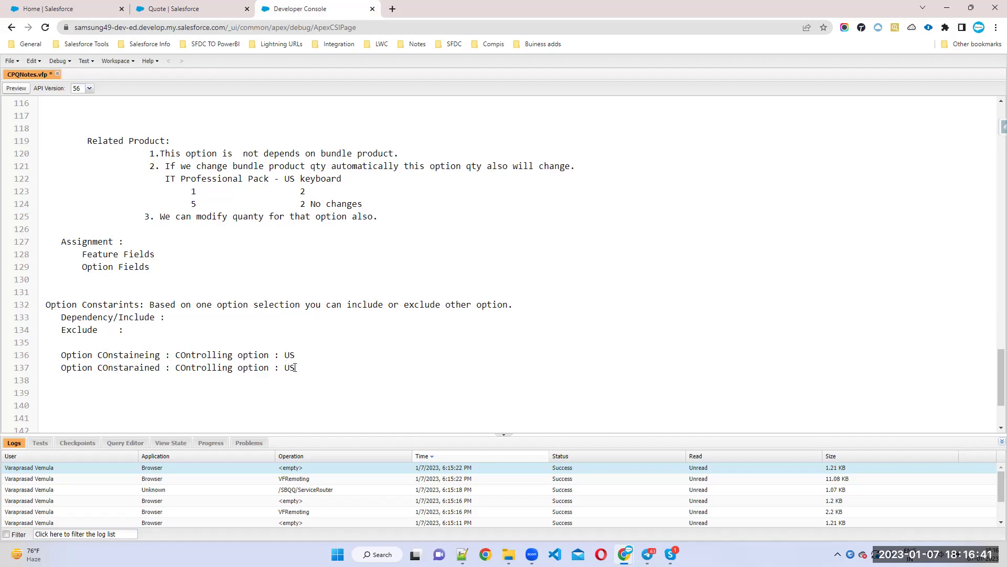
type("K")
Copy the "Exclude :" label to a new line directly above the two option lines, leaving extra blank lines before it.
left_click_drag(80, 329, 112, 330)
key("ctrl+c")
left_click(76, 342)
key("Return")
key("Return")
key("ctrl+v")
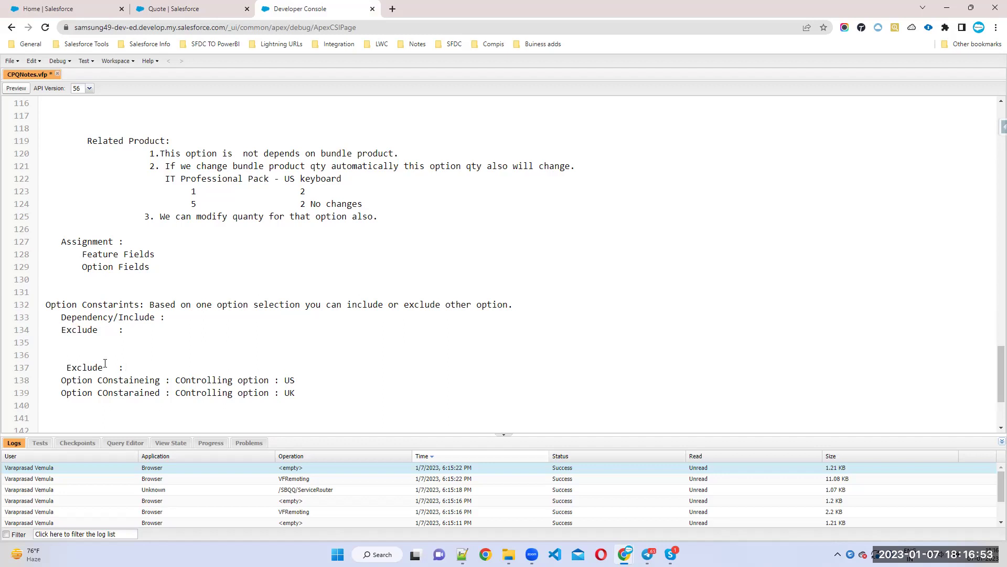
left_click_drag(293, 379, 274, 380)
double_click(290, 393)
left_click_drag(308, 378, 93, 367)
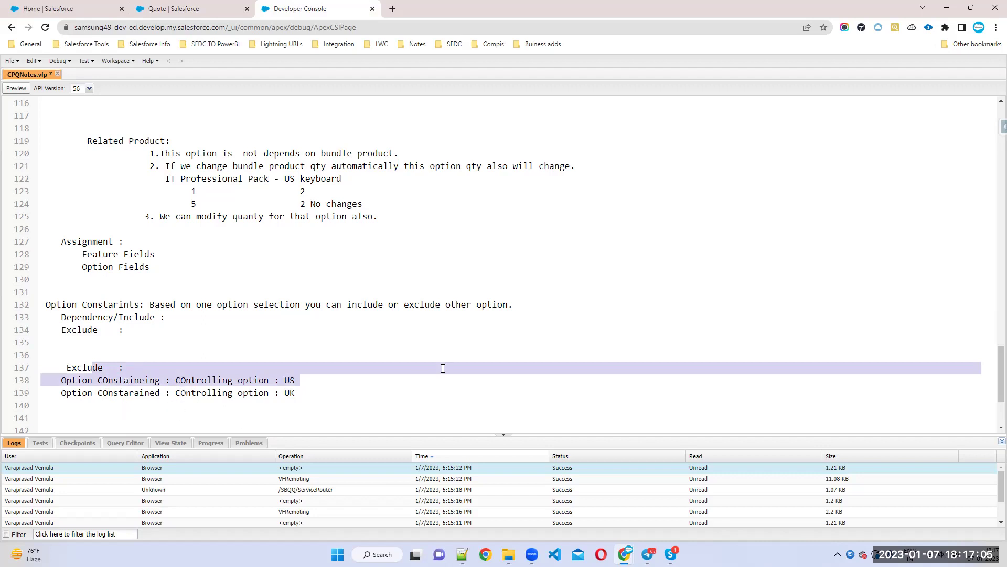
key("Right")
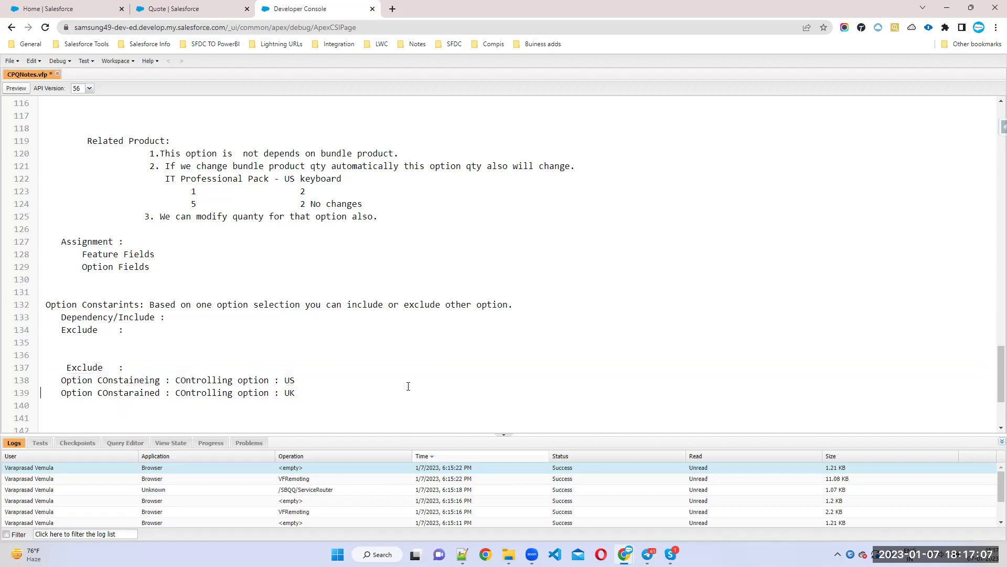
Switch to the Salesforce home page, search for "IT" and open the IT Professional Pack product record.
left_click(173, 9)
left_click(63, 9)
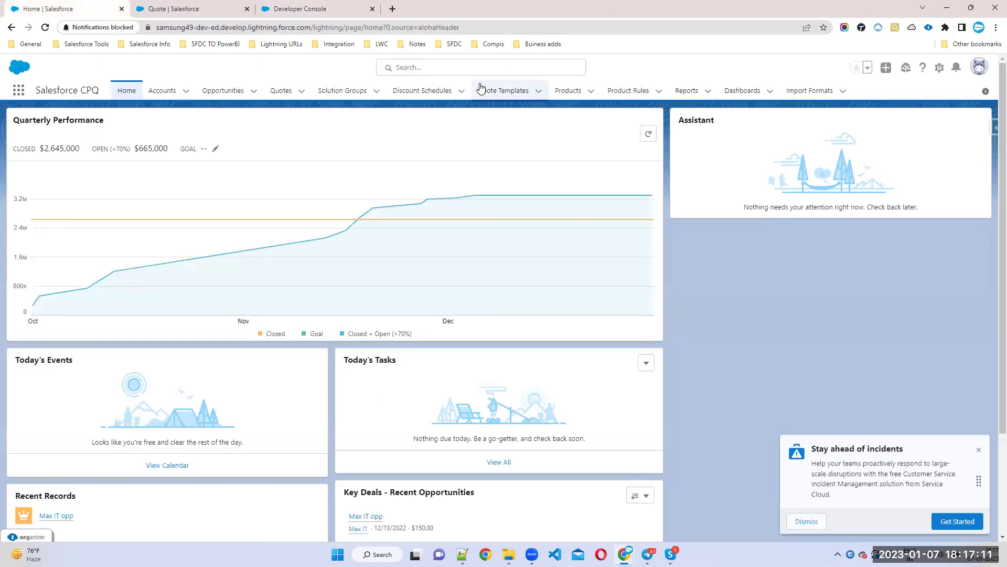
left_click(478, 66)
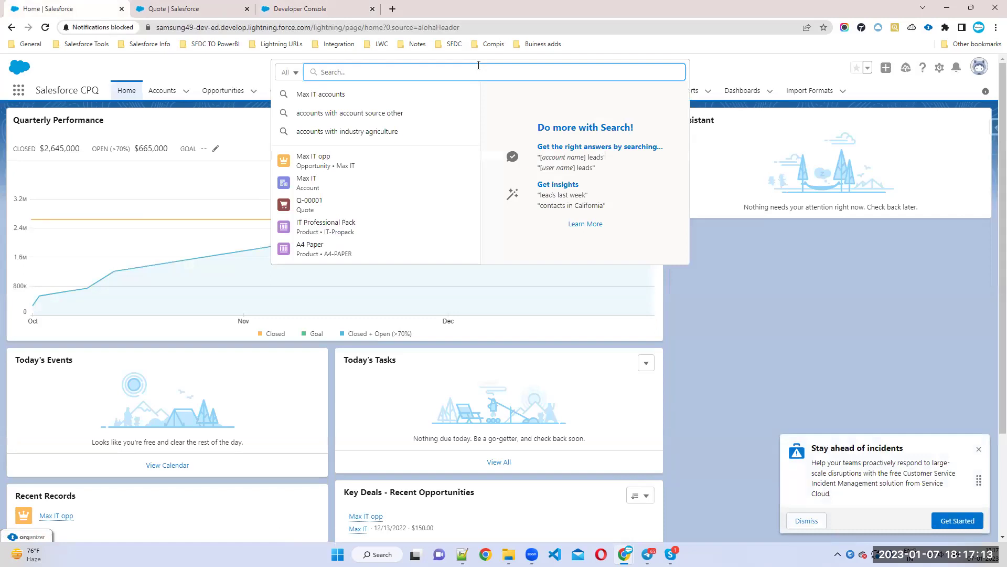
type("IT")
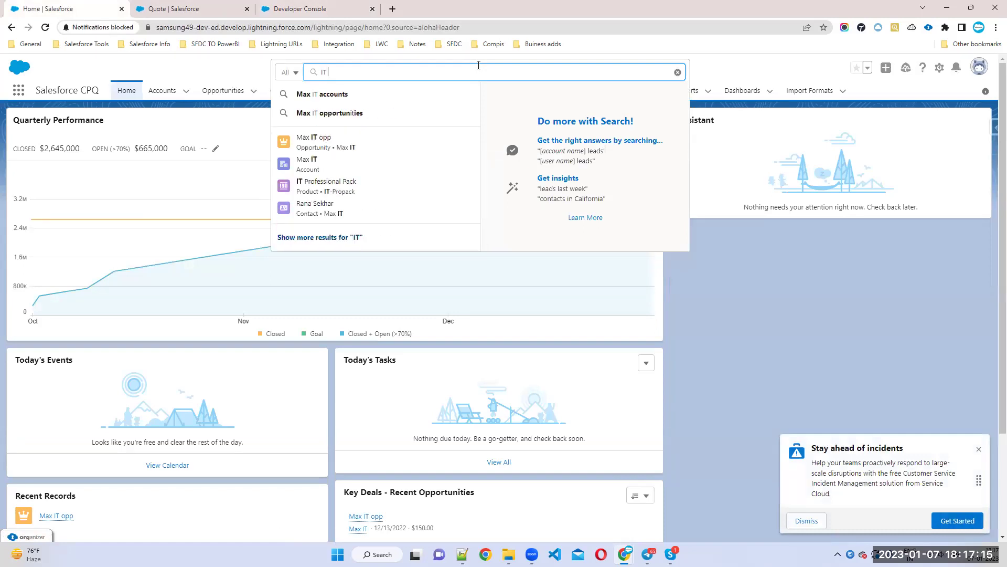
left_click(344, 183)
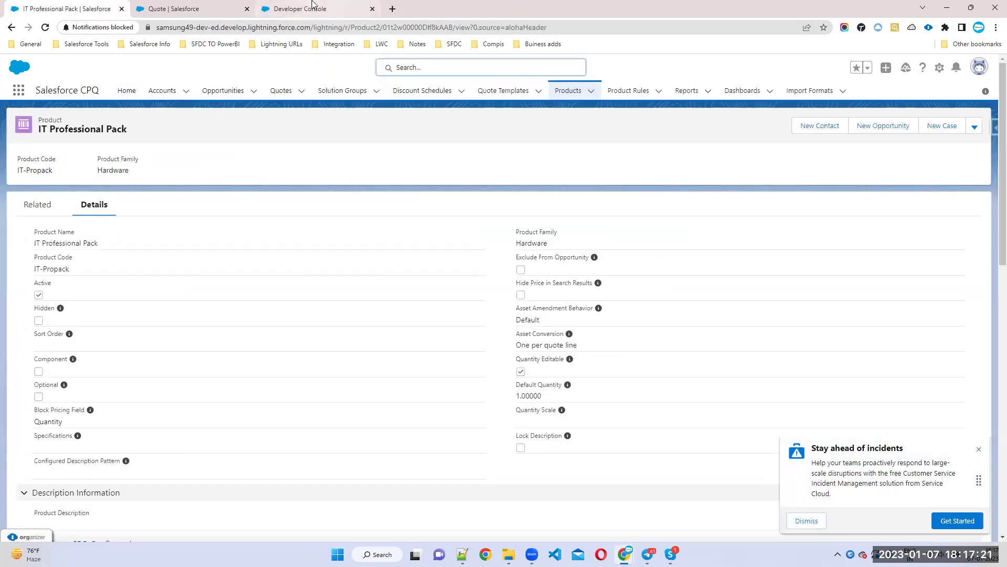
Return to the Developer Console notes and highlight the "Option Constarints:" heading.
left_click(296, 9)
left_click_drag(144, 305, 39, 308)
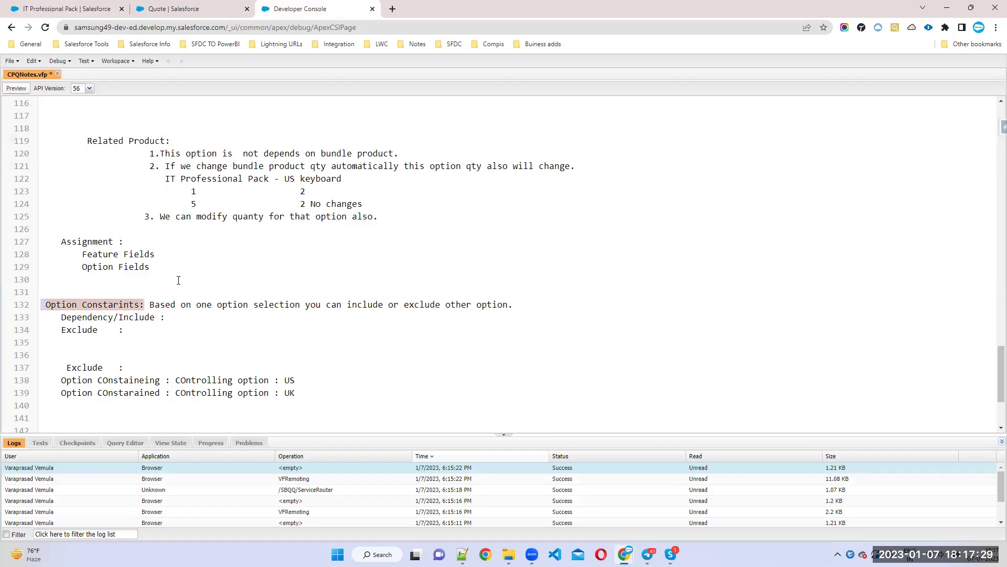
left_click(105, 304)
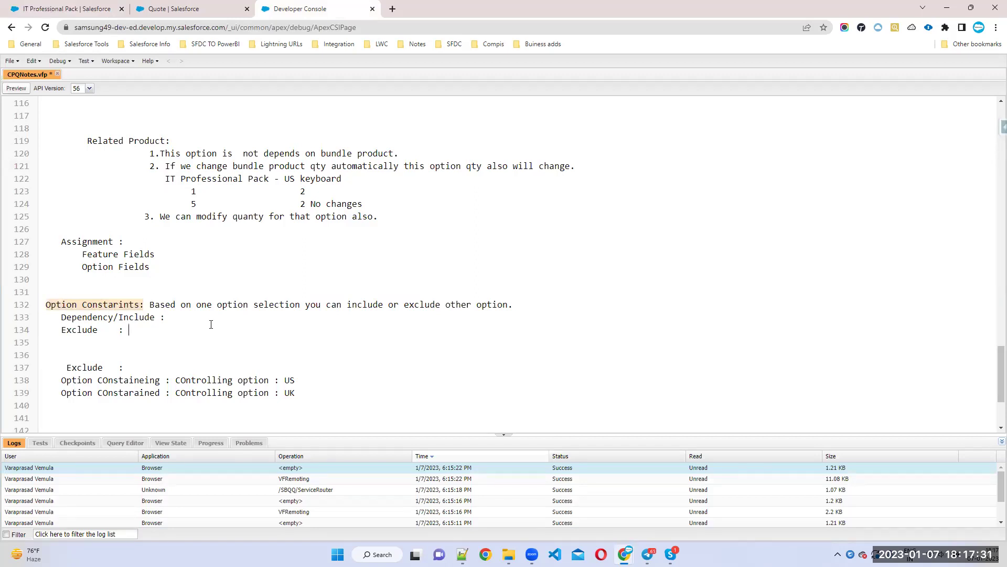
left_click_drag(42, 304, 141, 306)
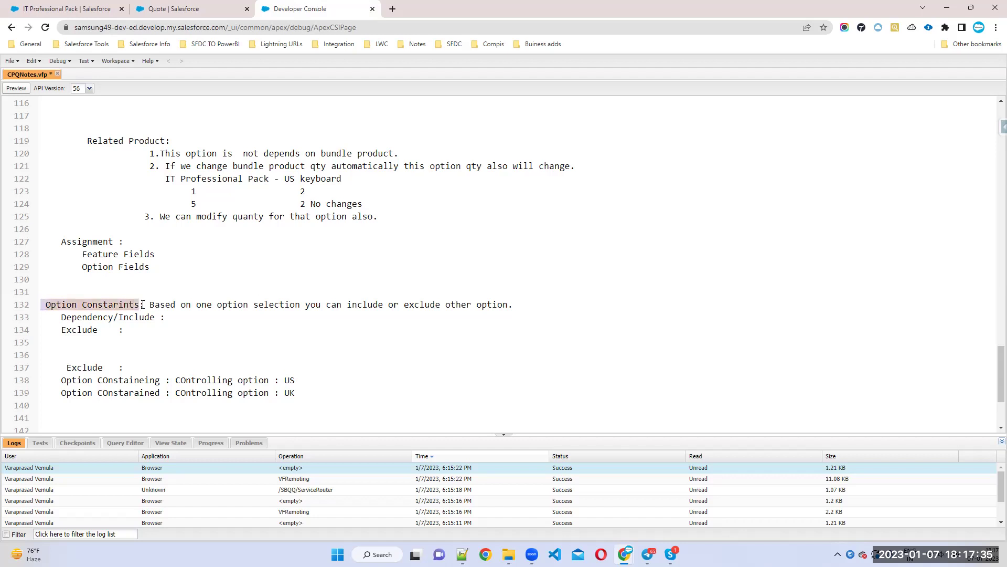
Go back to the IT Professional Pack record and locate Option Constraints among its related lists.
left_click(66, 9)
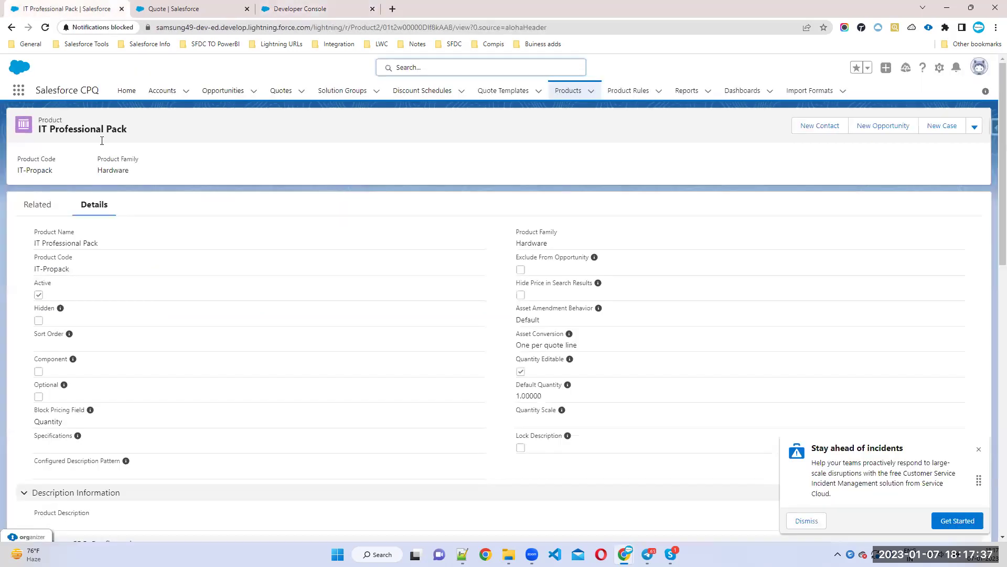
left_click_drag(39, 119, 166, 136)
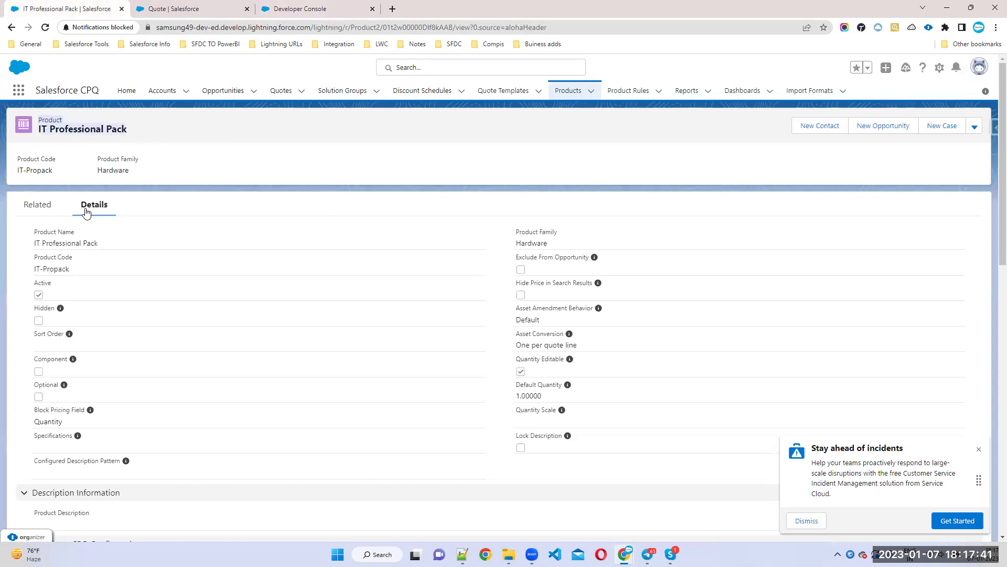
left_click(42, 208)
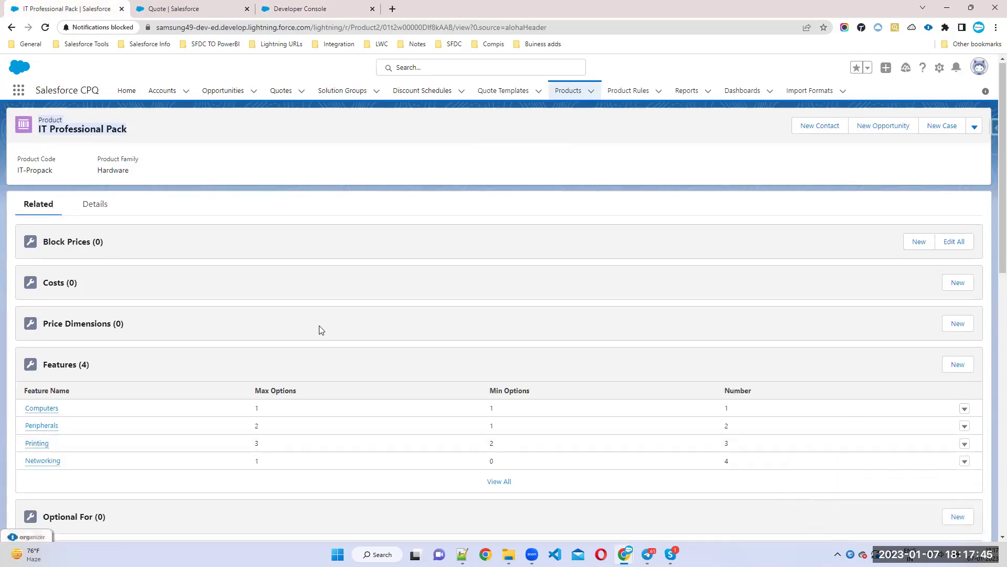
scroll(320, 329, "down", 3)
scroll(315, 336, "down", 5)
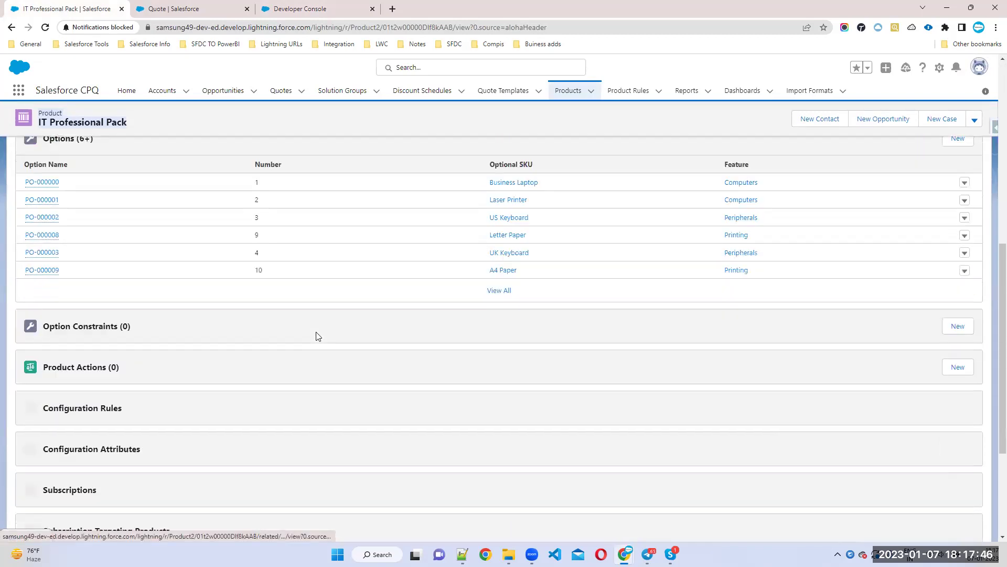
triple_click(152, 328)
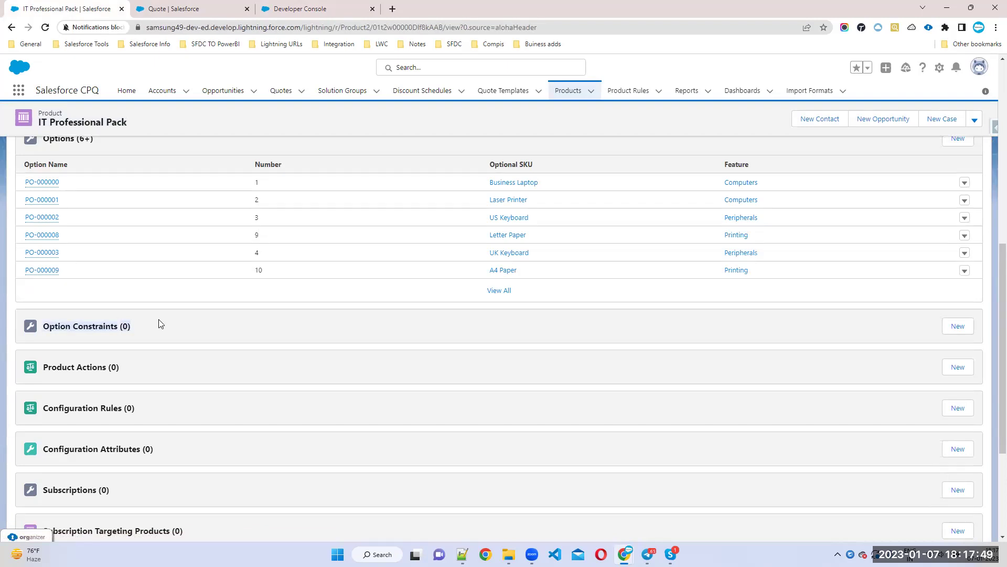
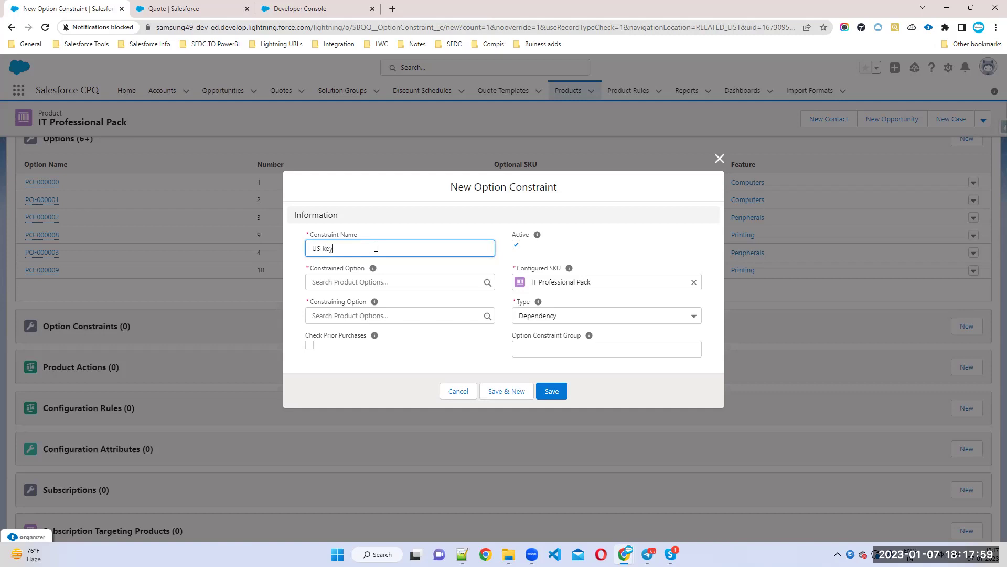
Start a new option constraint named "US key Board Excludes UK KeyBaord" and highlight its Active setting.
type("Board Excludes UK KeyBac")
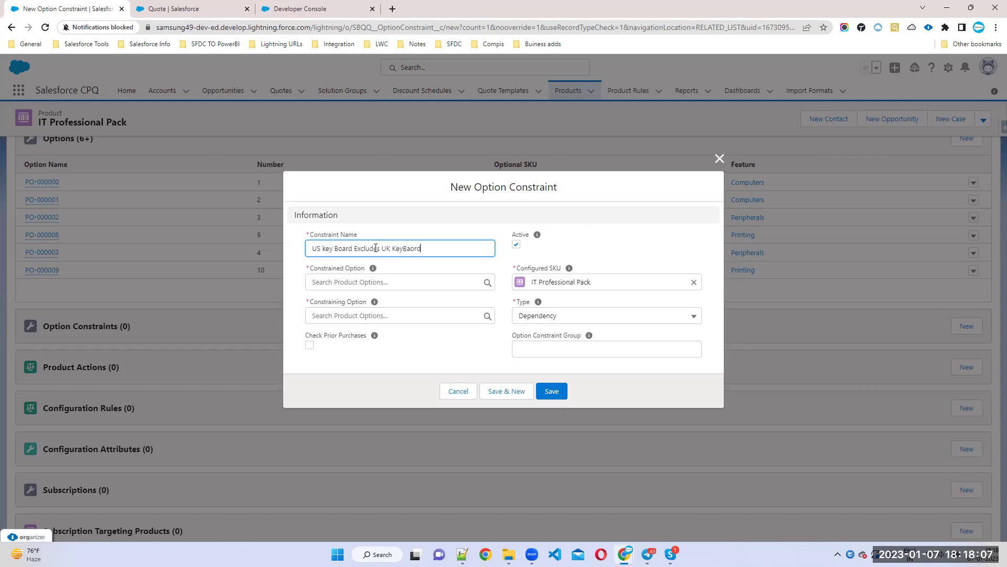
left_click(543, 253)
left_click_drag(543, 252, 515, 232)
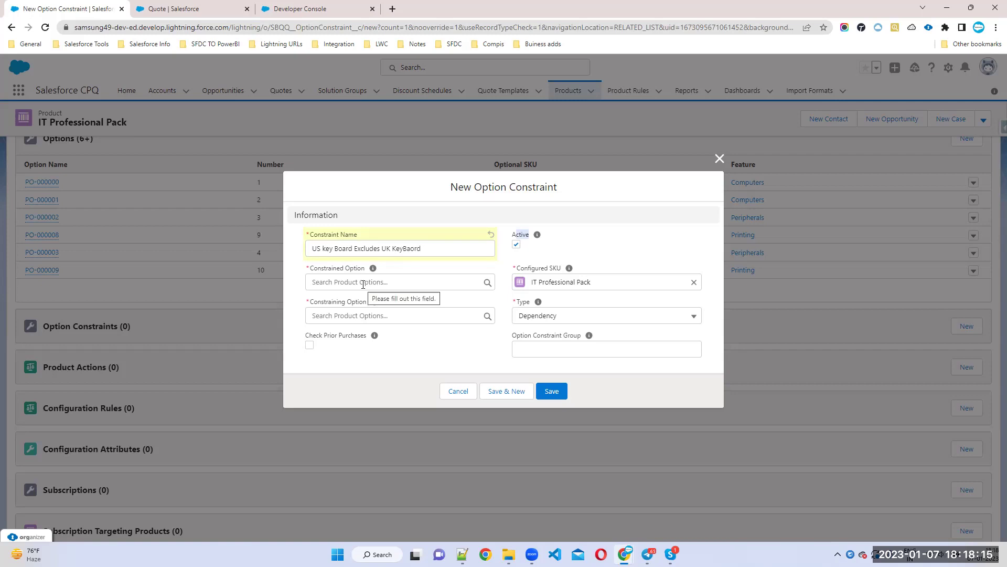
Open the IT Professional Pack product in a separate browser tab and show its related lists.
left_click(164, 8)
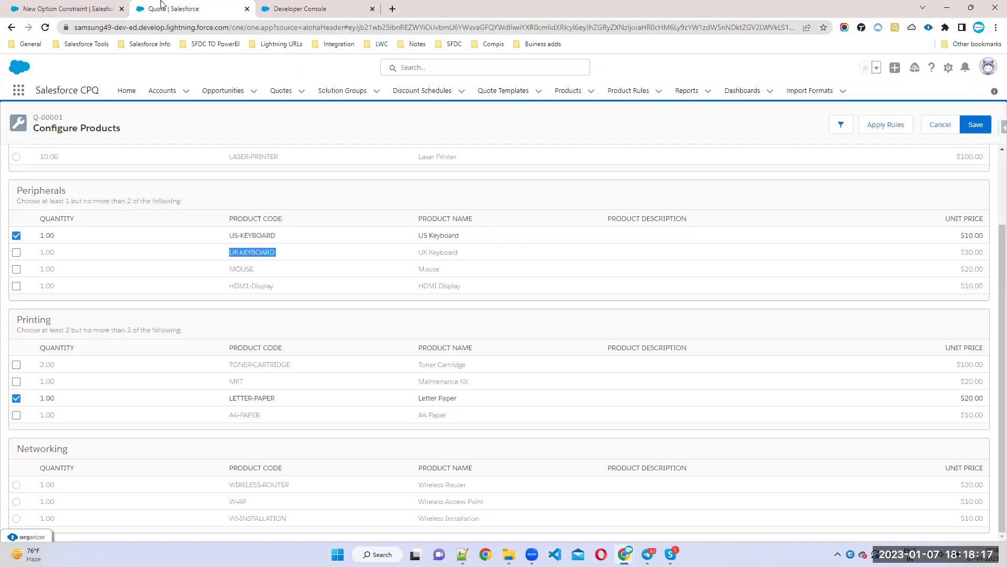
left_click(560, 92)
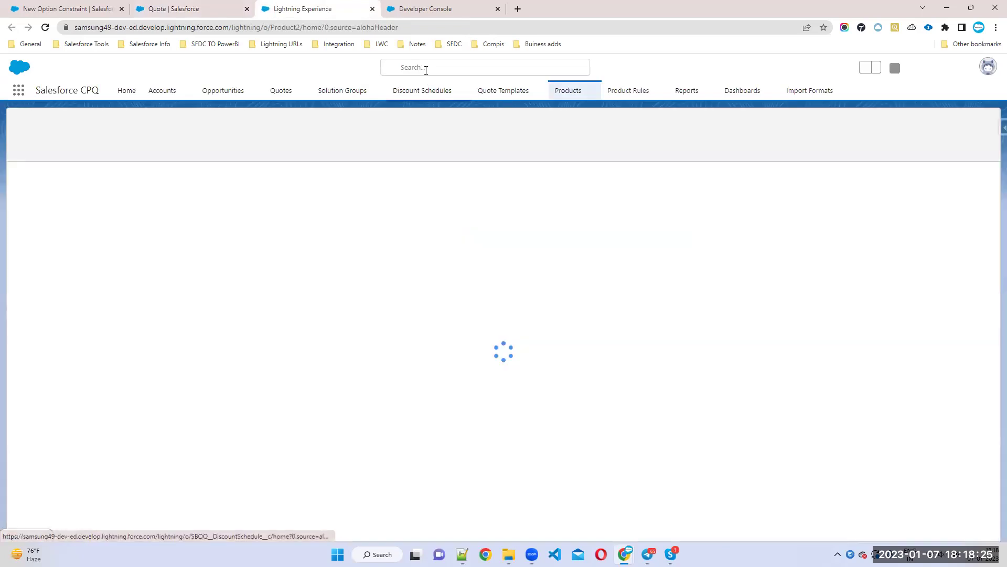
left_click(424, 67)
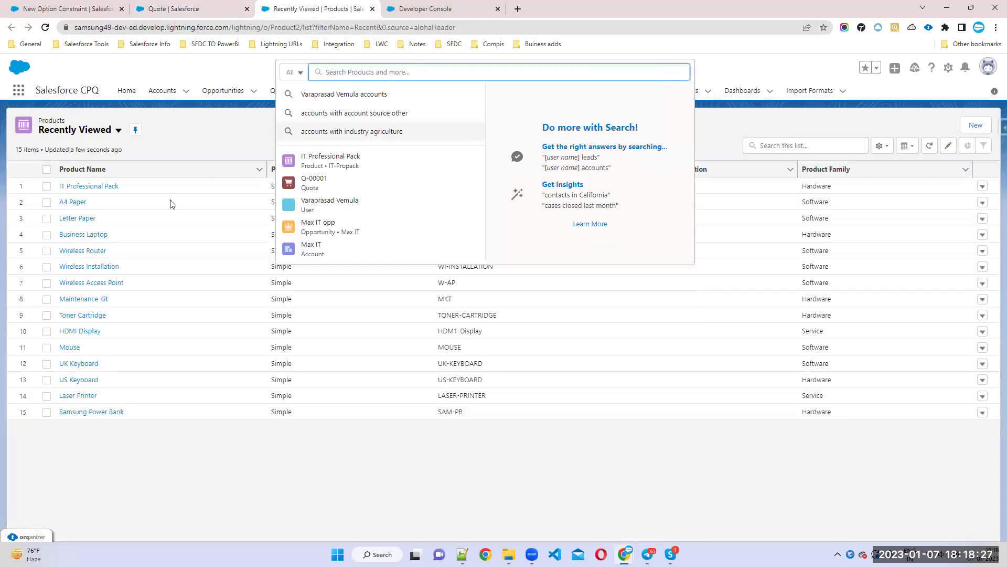
left_click(89, 190)
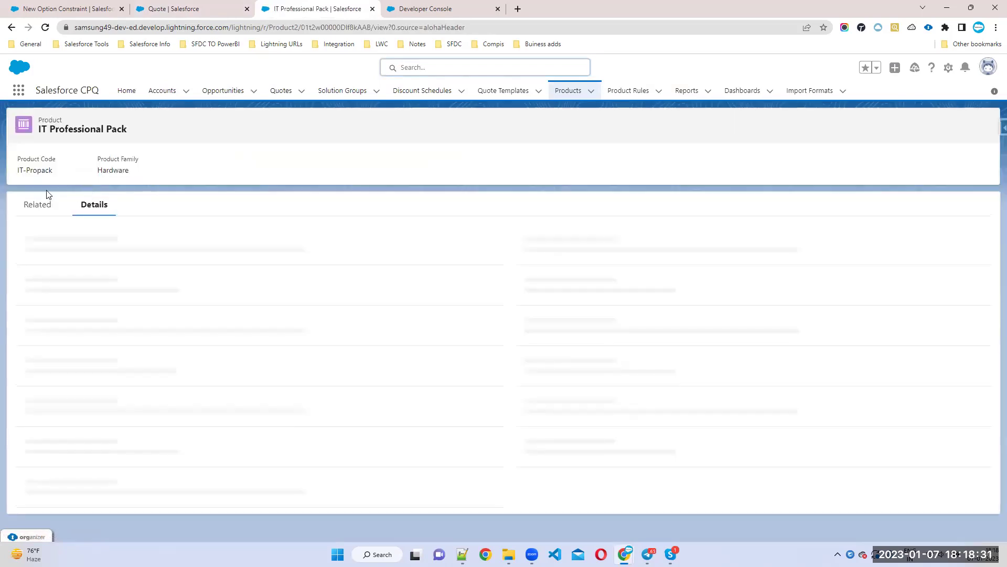
left_click(33, 206)
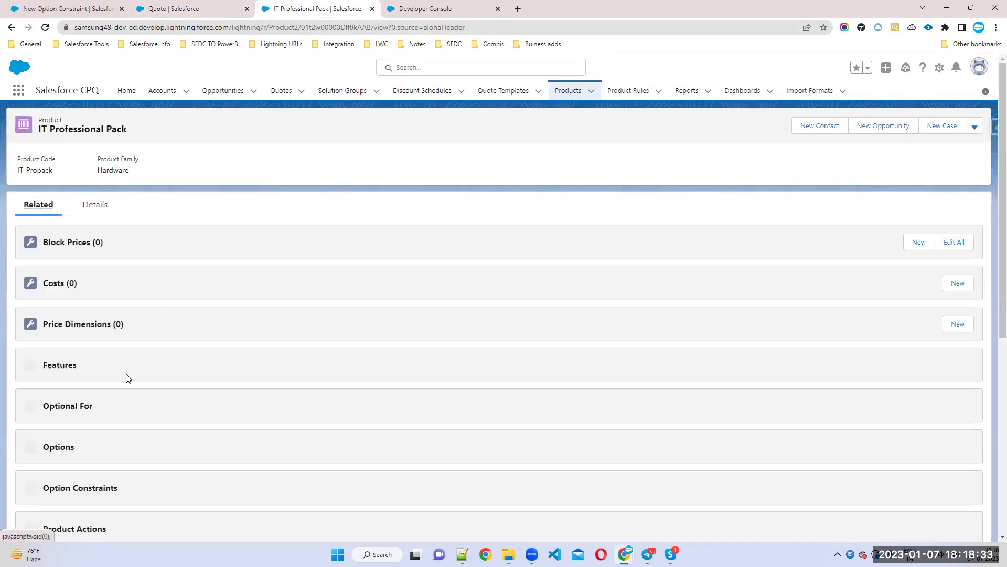
Show the bundle's full options list and copy the UK Keyboard's option name, PO-000003.
scroll(128, 376, "down", 6)
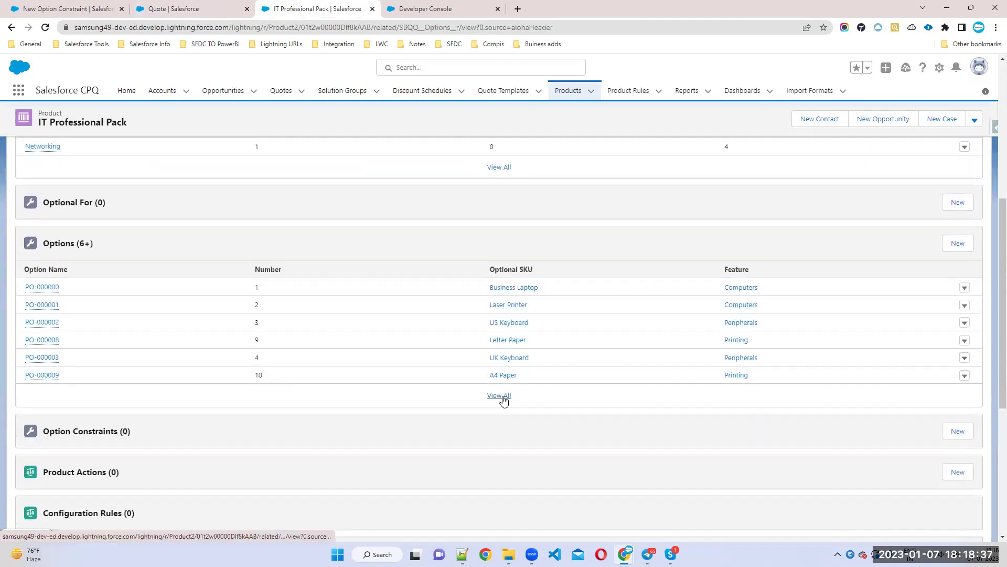
left_click(499, 395)
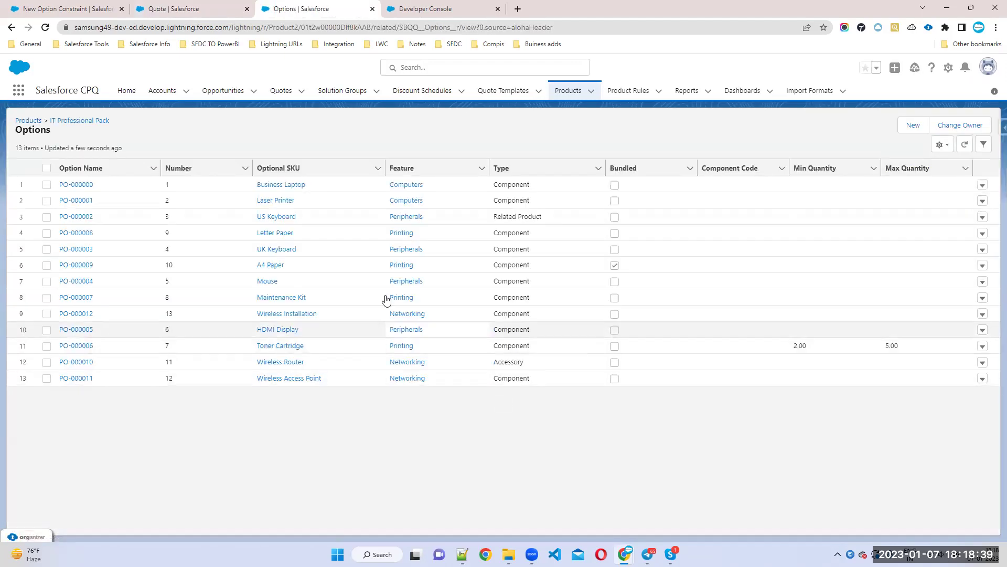
left_click(56, 252)
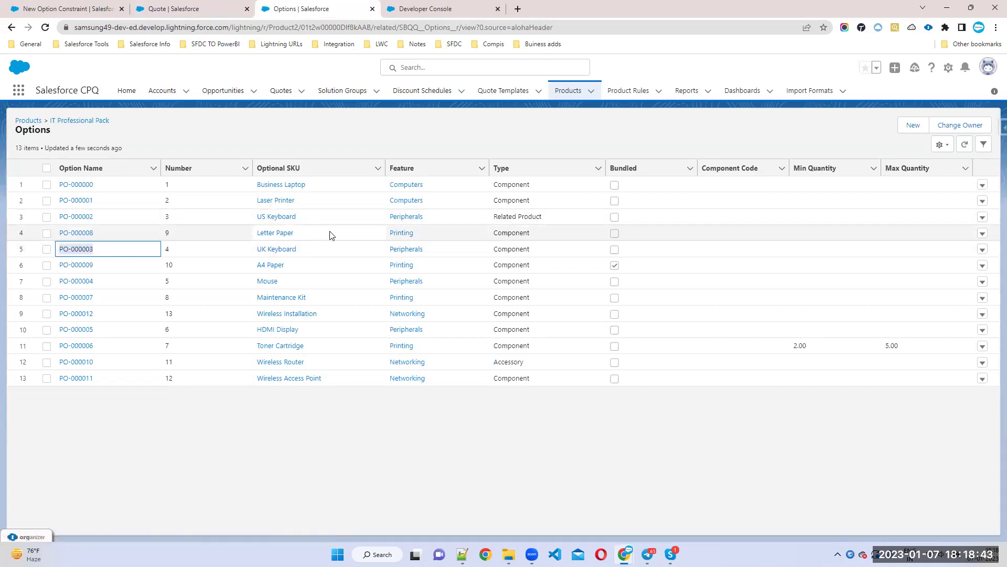
Return to the new option constraint and set the Constrained Option to PO-000003.
left_click(158, 8)
left_click(79, 8)
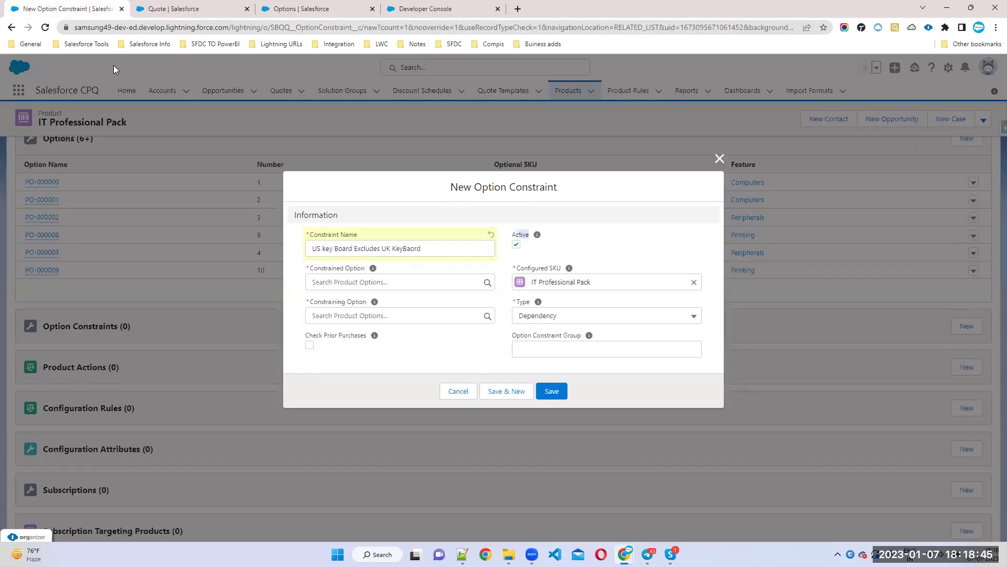
left_click(348, 281)
type("Select item 5 PO-000003")
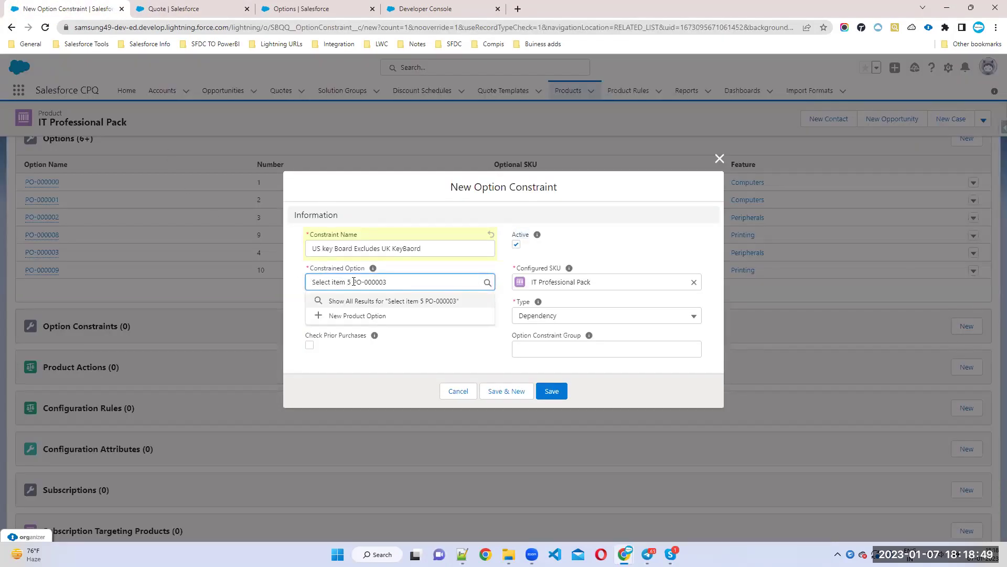
left_click_drag(351, 282, 246, 275)
key("BackSpace")
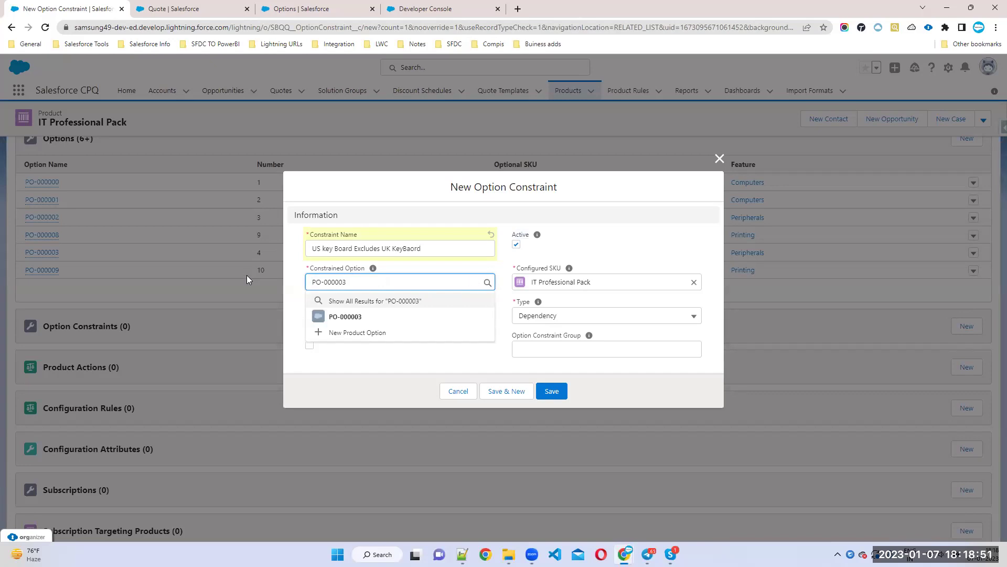
left_click(347, 317)
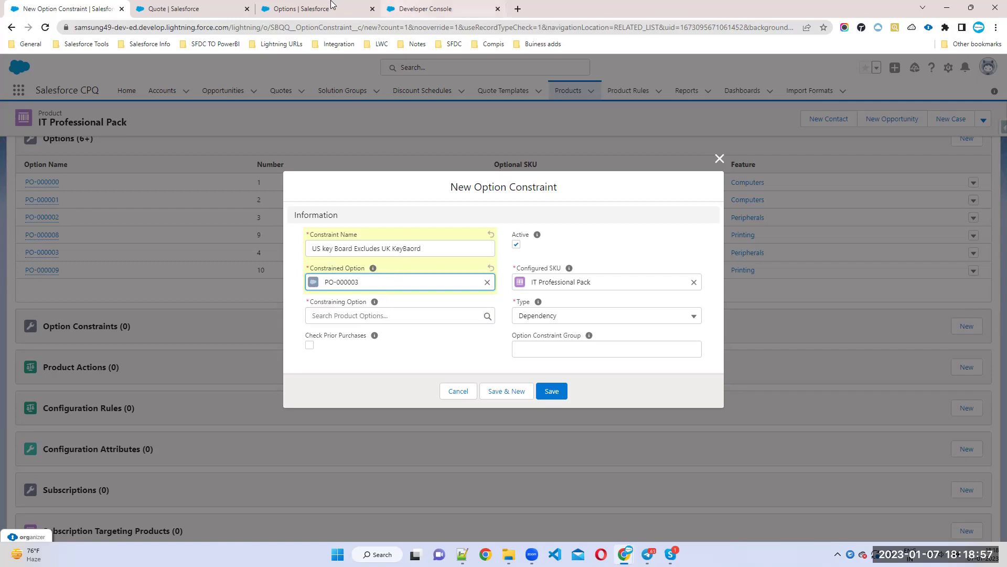
Copy the US Keyboard's option name from the options list and set the Constraining Option to PO-000002.
left_click(308, 4)
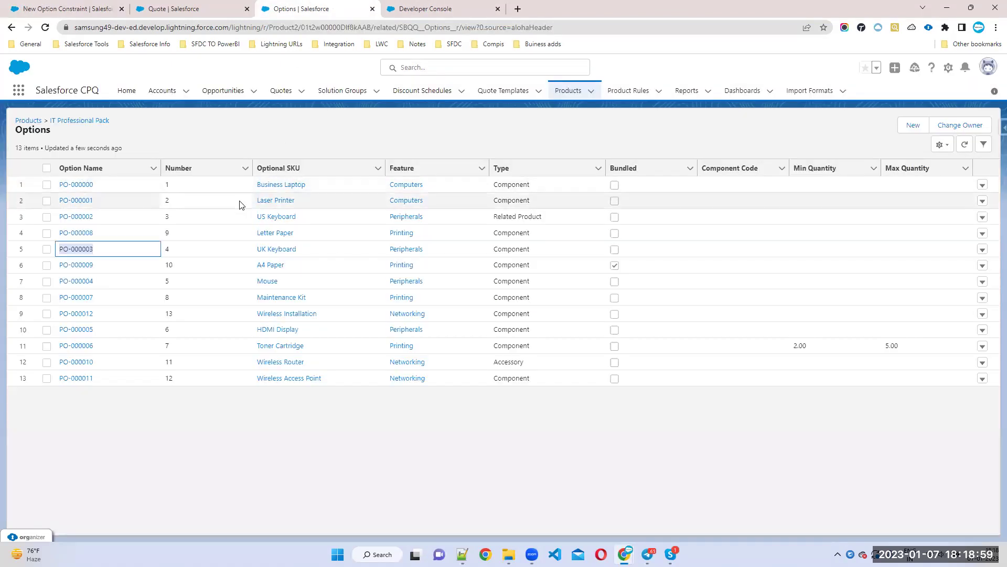
left_click_drag(107, 216, 56, 220)
key("ctrl+c")
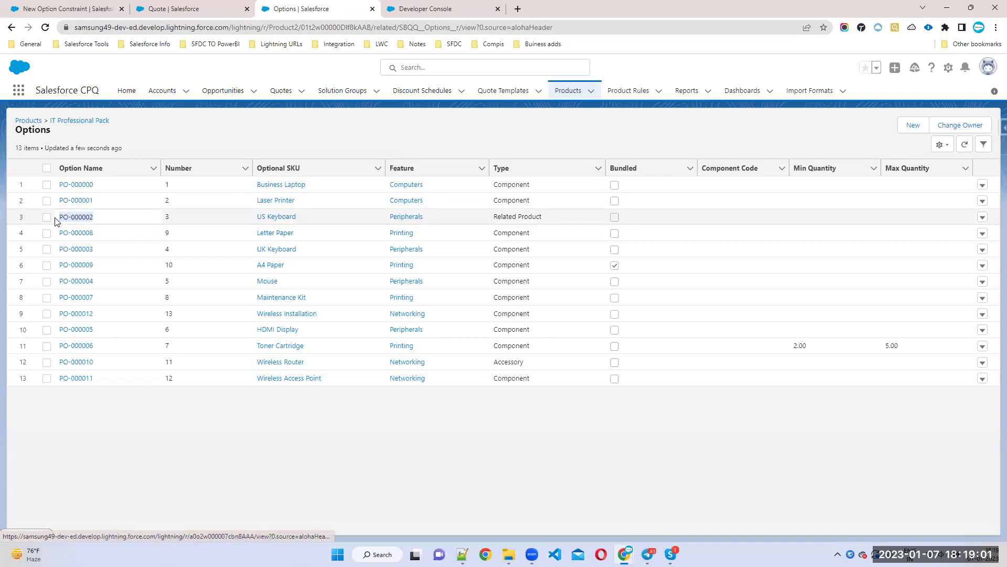
left_click(68, 9)
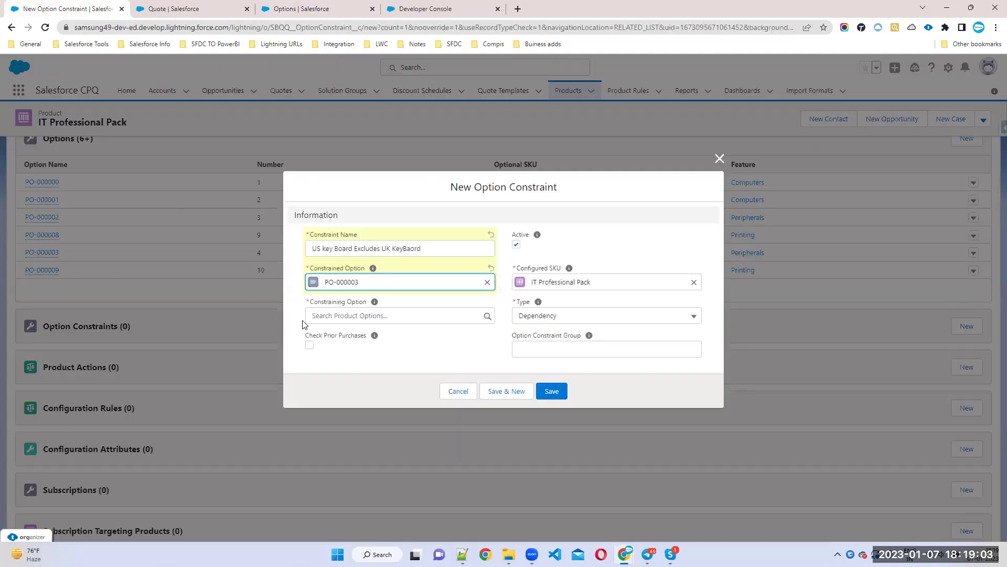
left_click(333, 317)
key("ctrl+v")
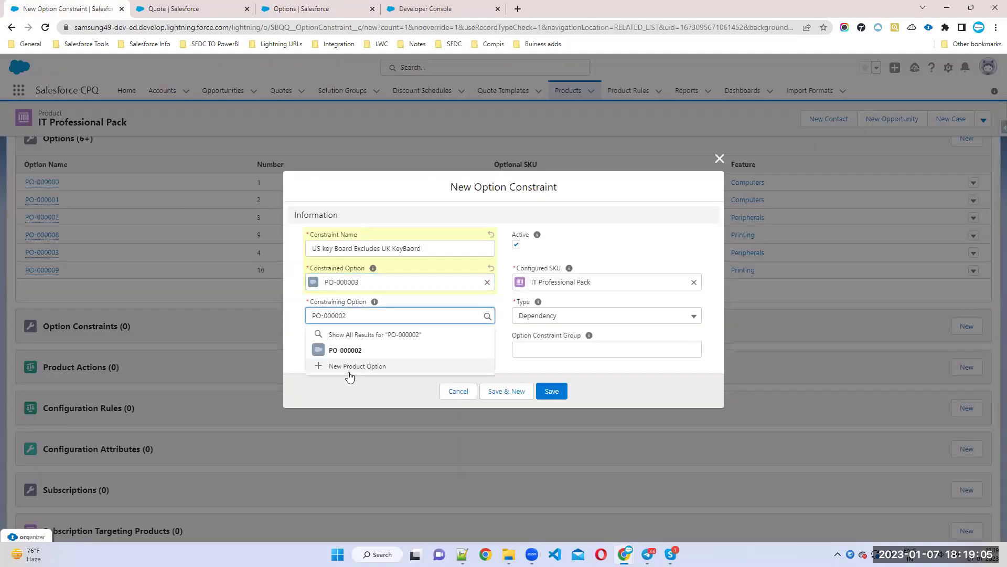
left_click(354, 353)
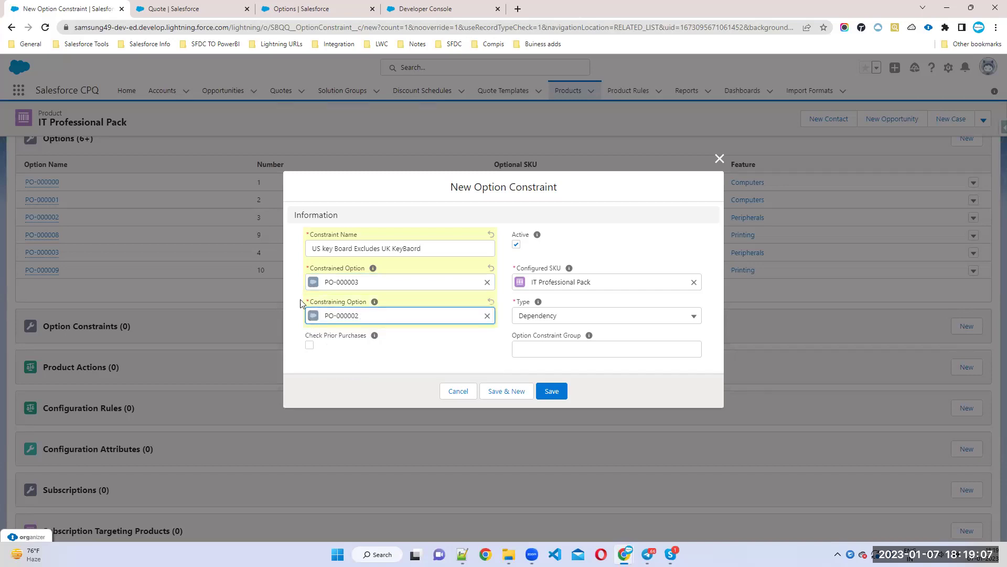
Set the new option constraint's type to Exclusion and save the constraint.
left_click_drag(310, 303, 374, 307)
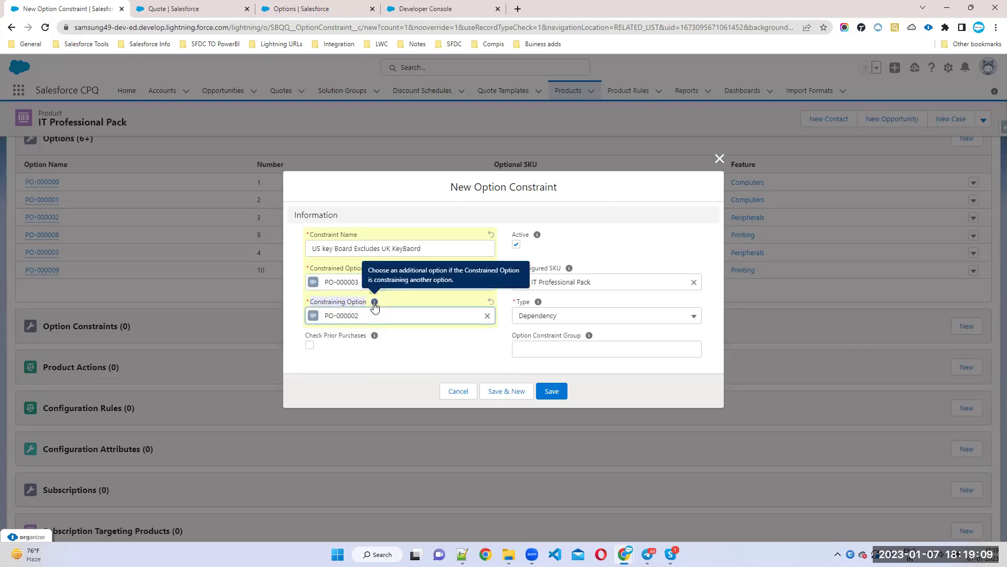
left_click_drag(310, 269, 378, 270)
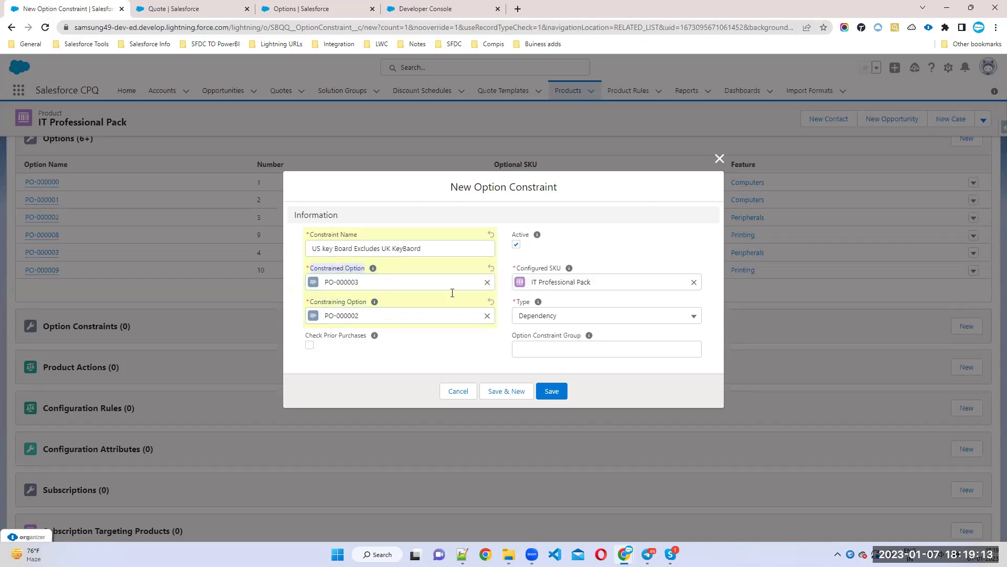
left_click(575, 319)
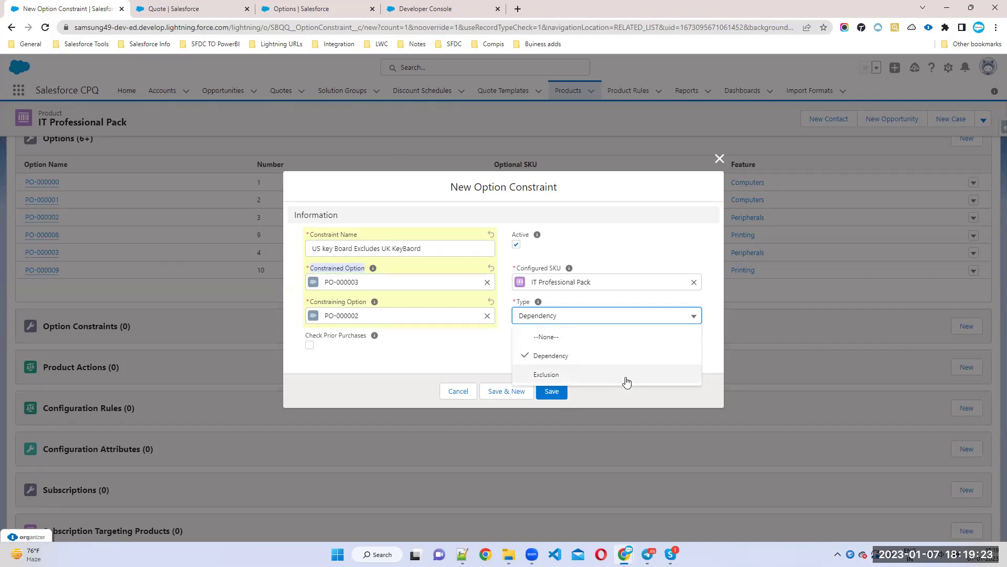
left_click(592, 375)
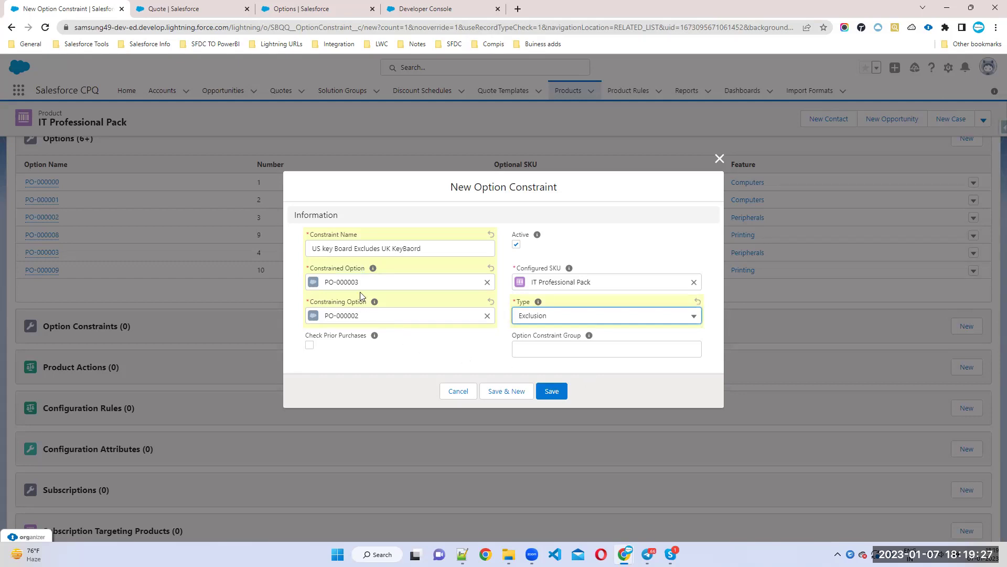
left_click(548, 396)
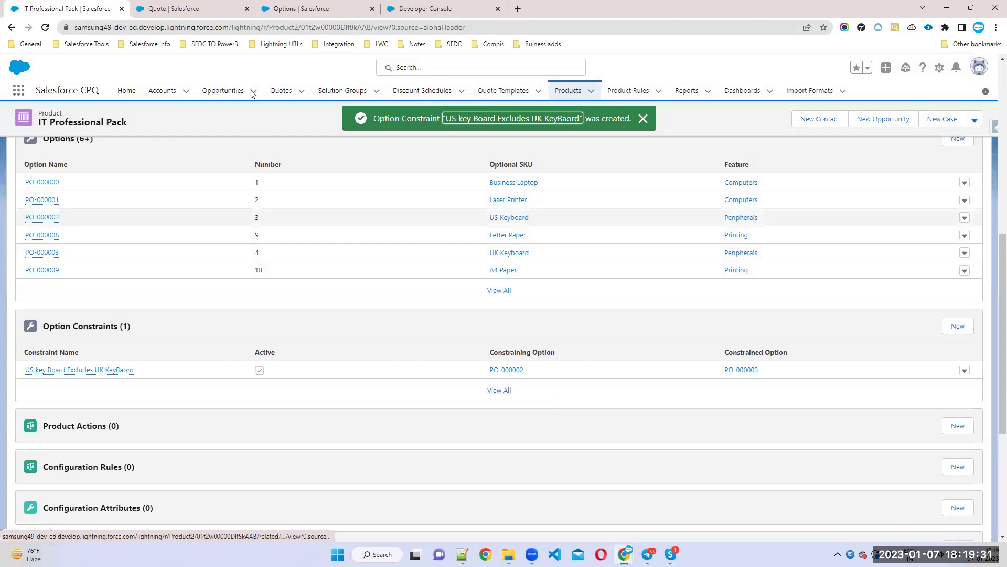
Reload the quote and add the IT Professional Pack to it for configuration.
left_click(194, 9)
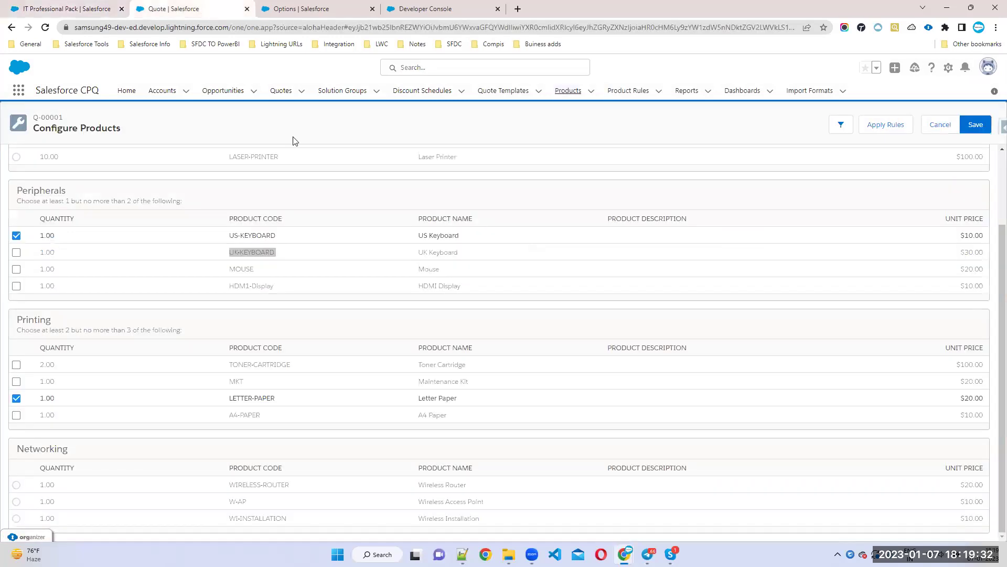
left_click(46, 28)
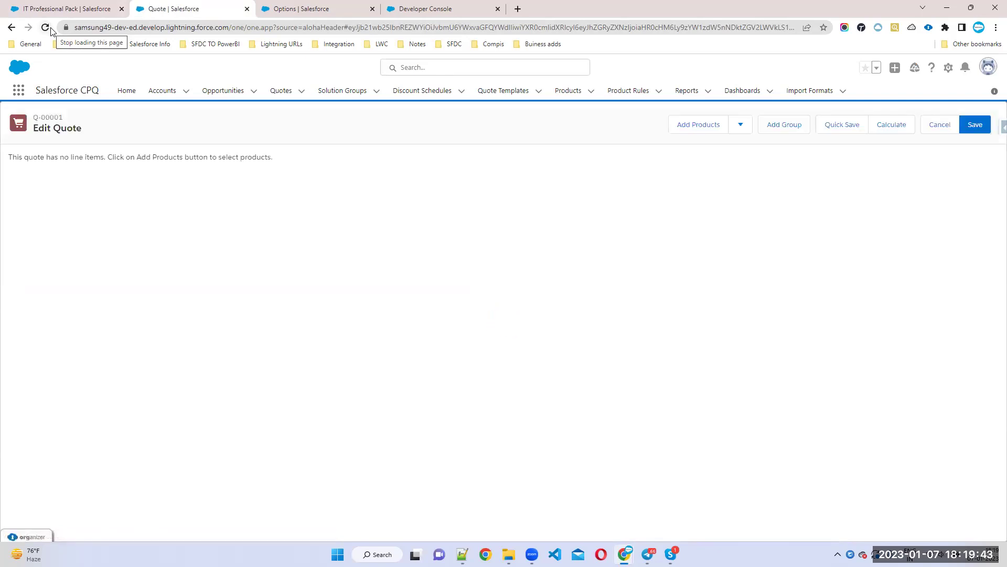
left_click(699, 128)
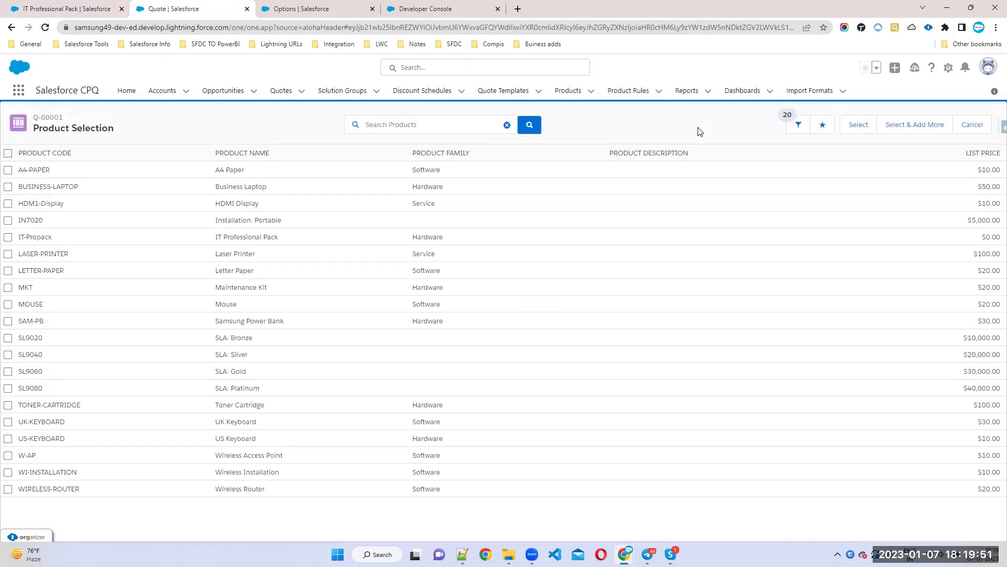
left_click(7, 237)
left_click(858, 126)
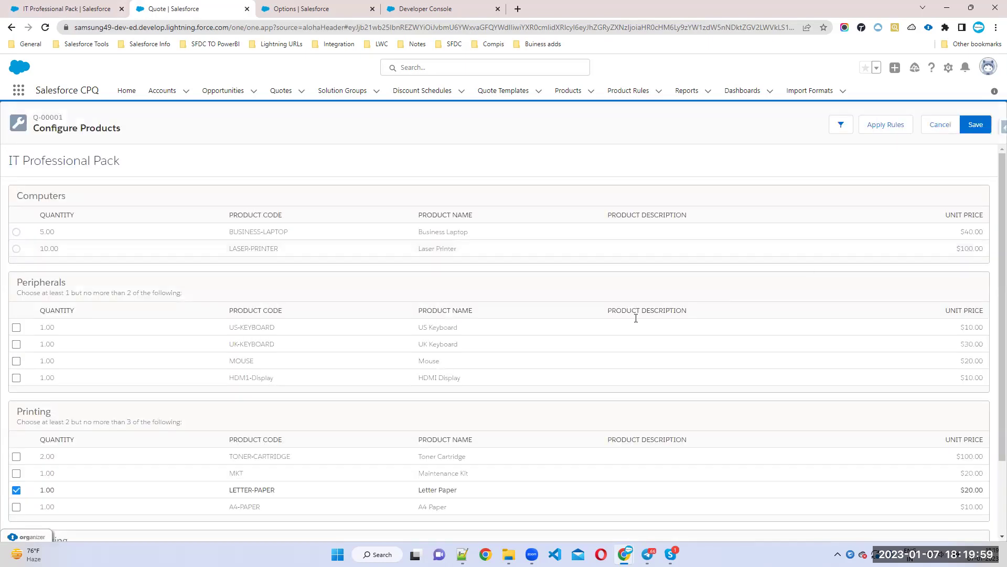
Test the keyboard exclusion in the Peripherals options by selecting the US Keyboard, clearing it, and selecting the UK Keyboard.
scroll(199, 425, "down", 2)
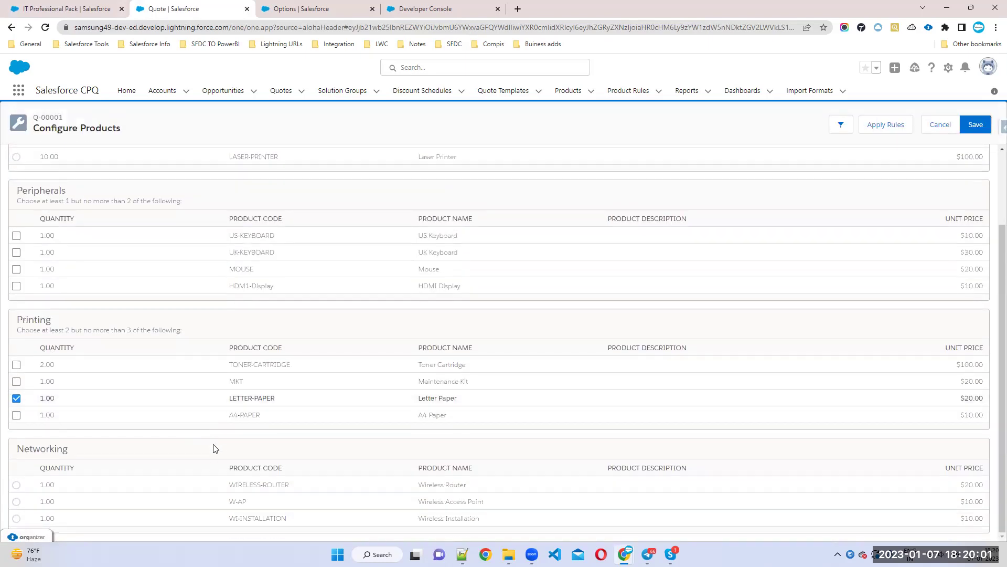
left_click(16, 236)
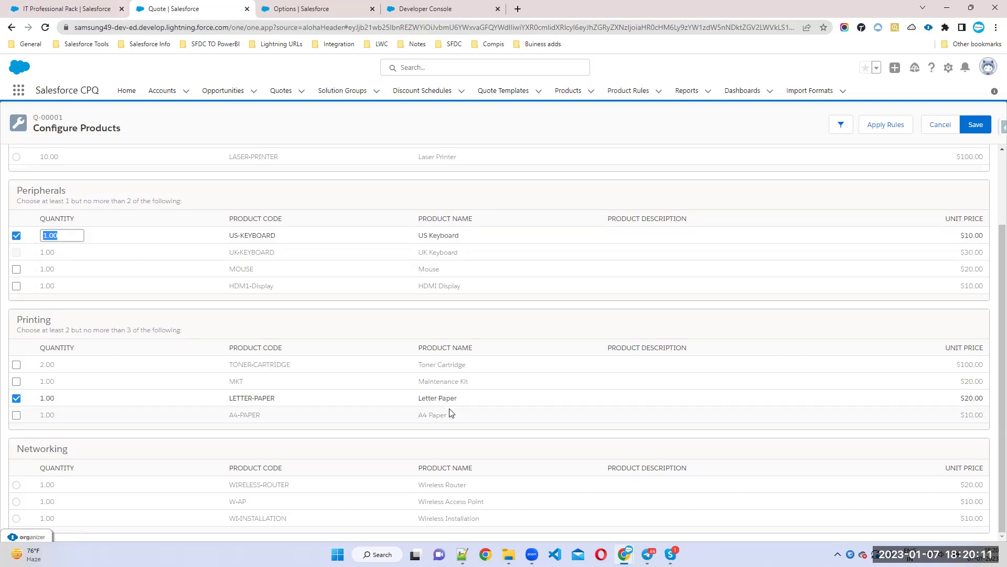
left_click(16, 235)
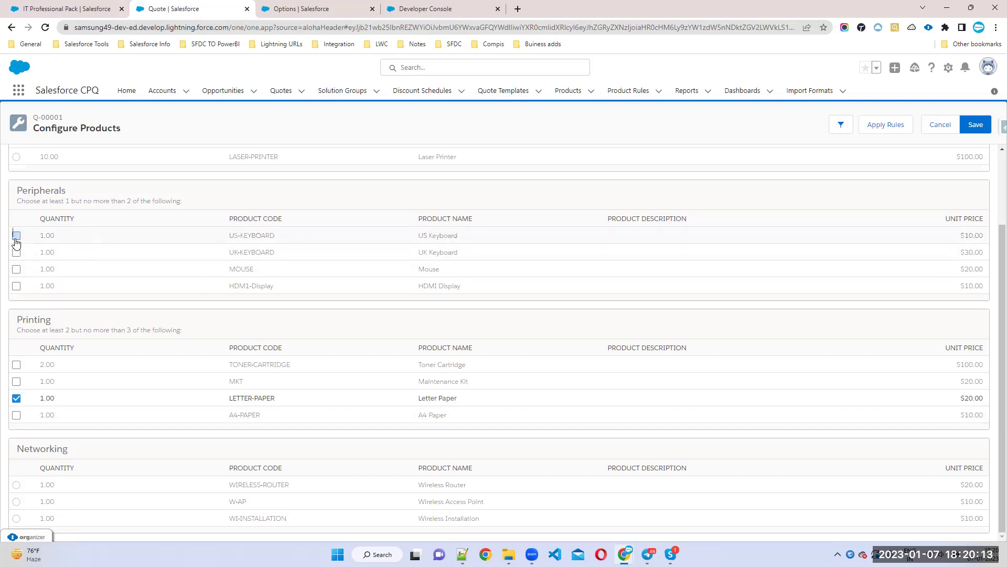
left_click(16, 253)
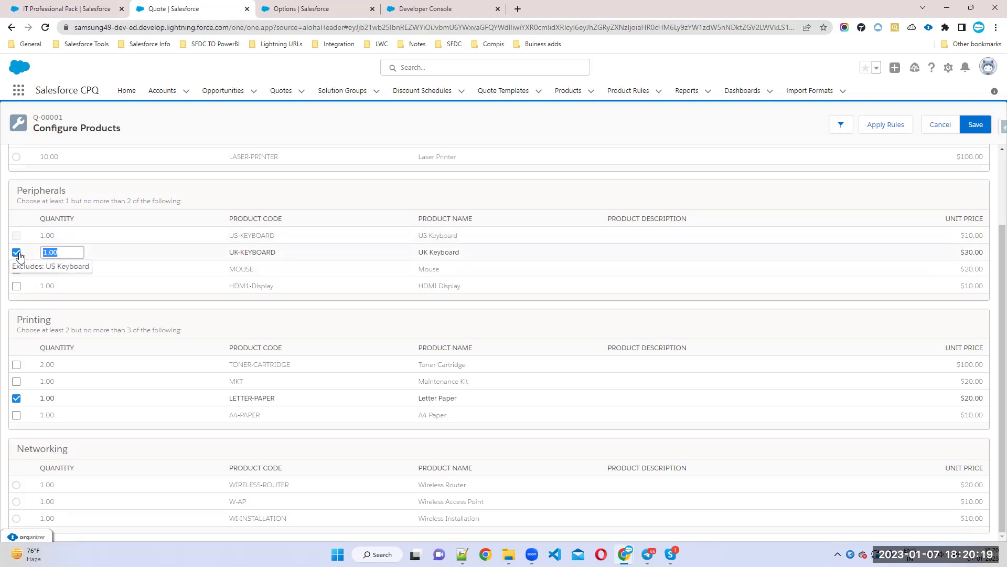
In the Developer Console notes, replace "COntrolling" on the Option COnstarained line with "Dependend" and save the file.
left_click(435, 9)
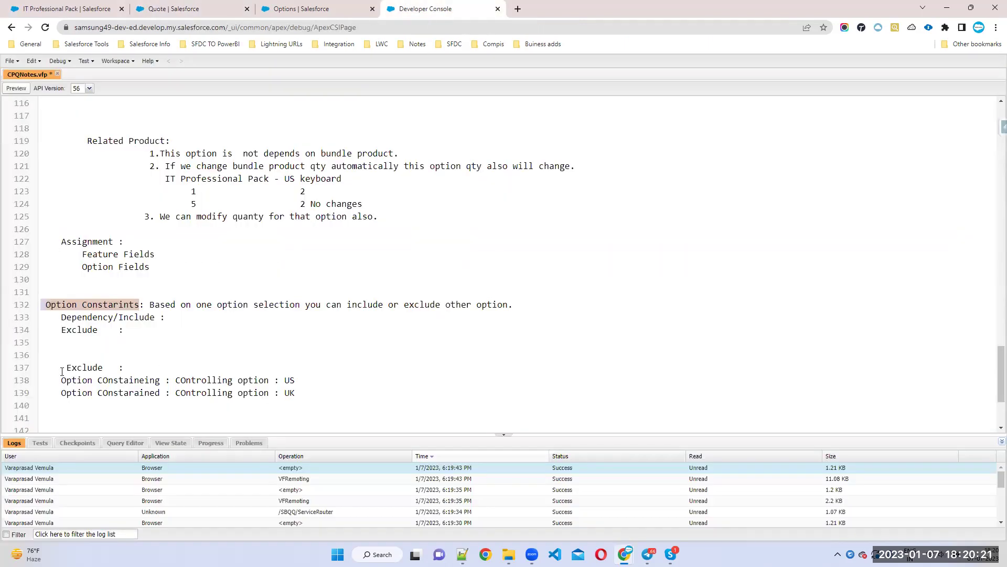
left_click_drag(59, 330, 128, 330)
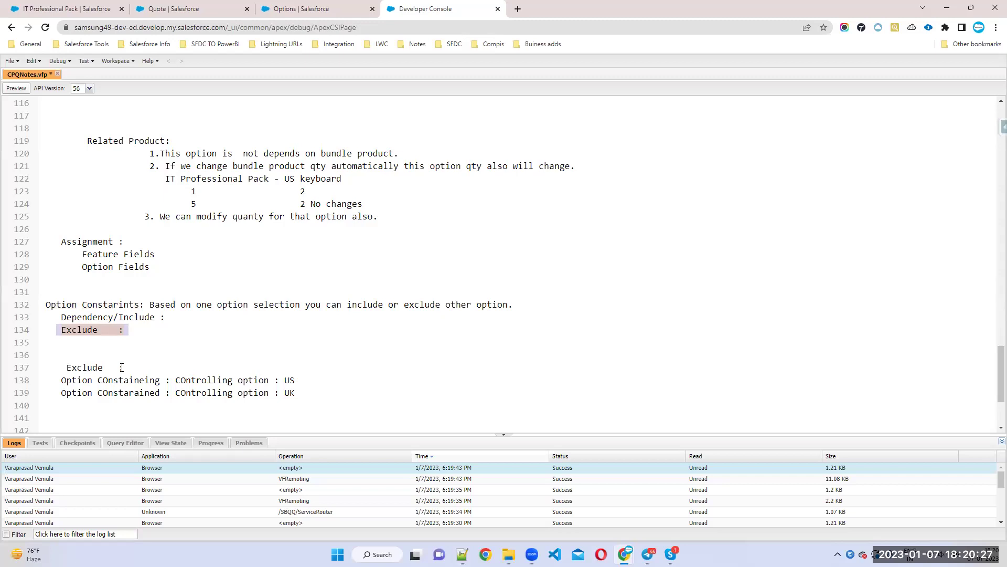
double_click(212, 381)
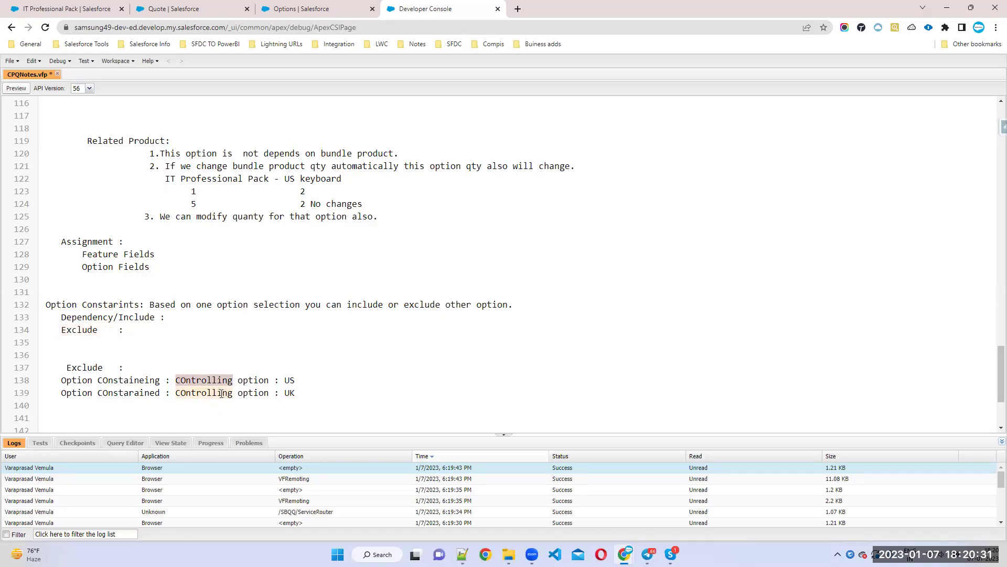
double_click(223, 393)
type("Depende")
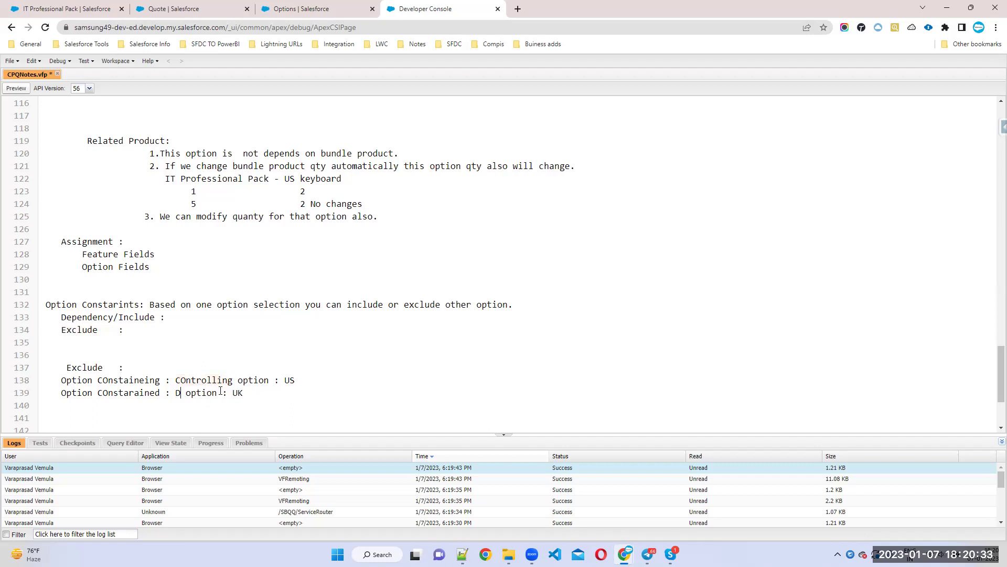
type("nd")
key("ctrl+s")
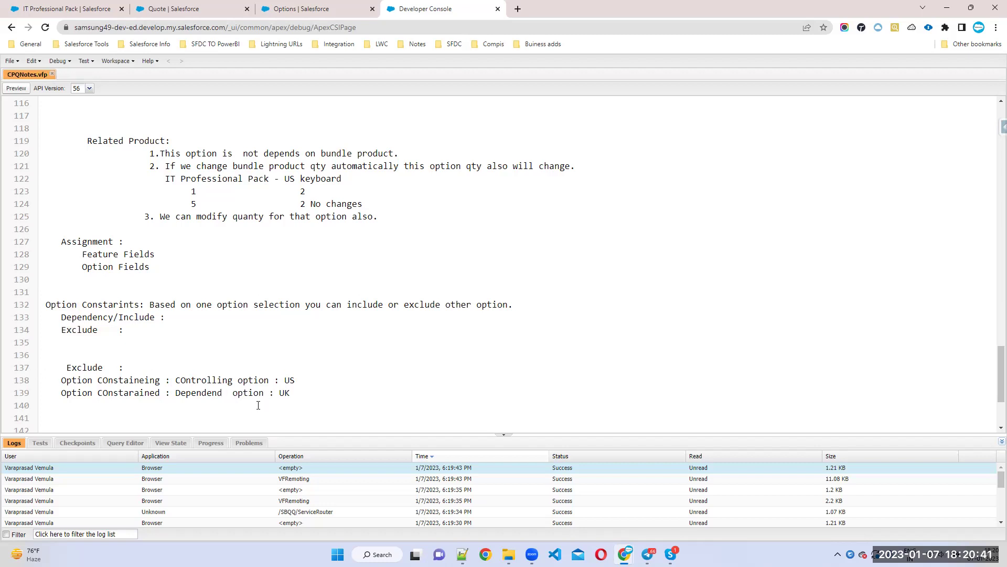
Copy the "Dependency/Include :" heading to a new line below the Exclude example, leaving blank lines between them.
left_click_drag(56, 317, 169, 317)
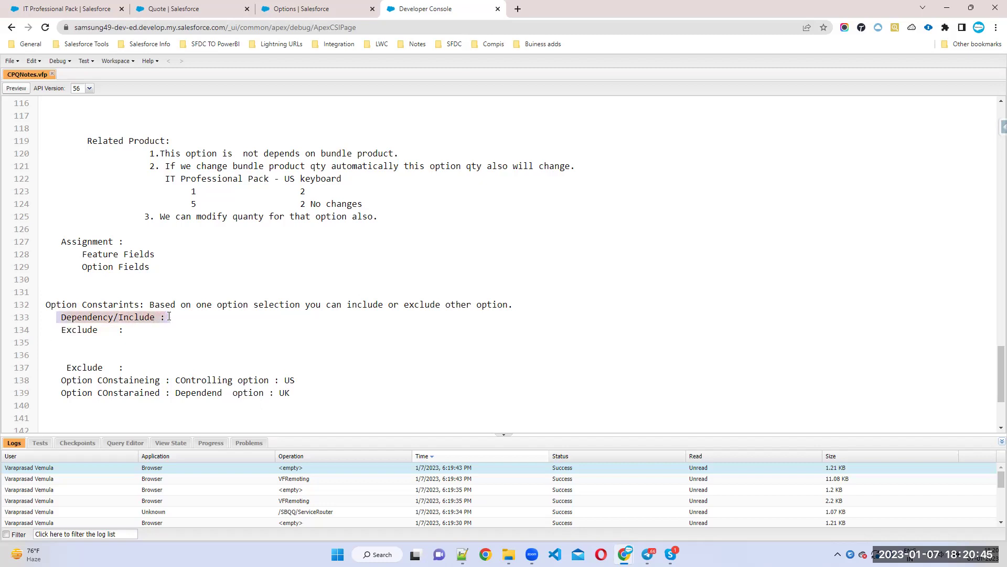
key("ctrl+c")
left_click(296, 392)
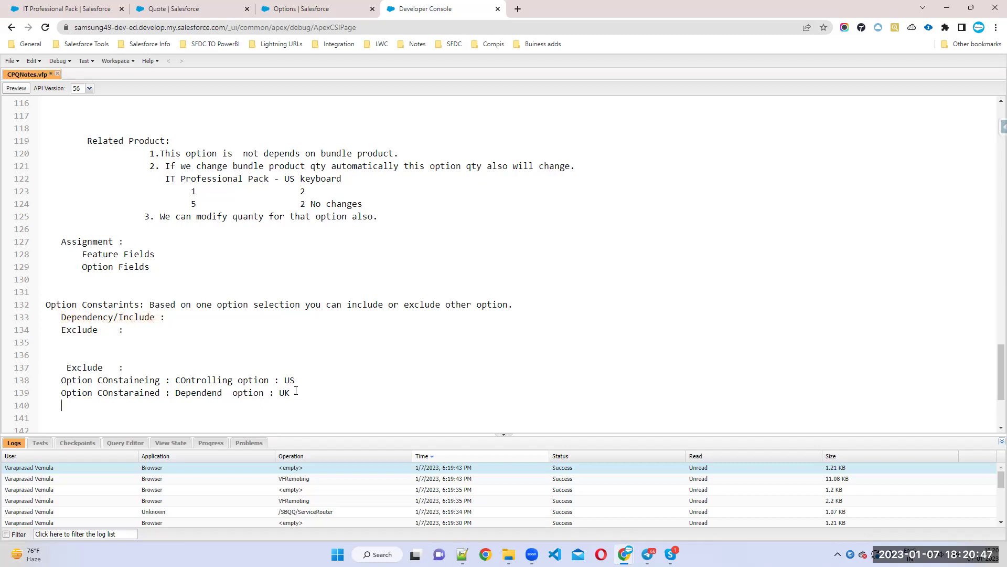
key("Return")
key("Return")
key("Return")
key("ctrl+v")
scroll(130, 388, "down", 4)
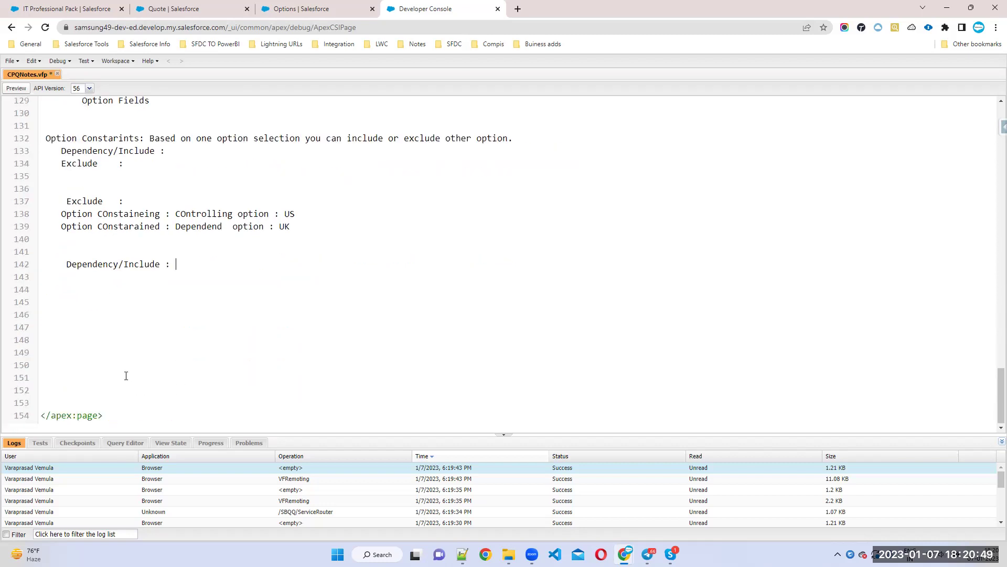
Duplicate the Option COnstaineing and Option COnstarained lines under the new Dependency/Include heading.
left_click_drag(66, 214, 305, 225)
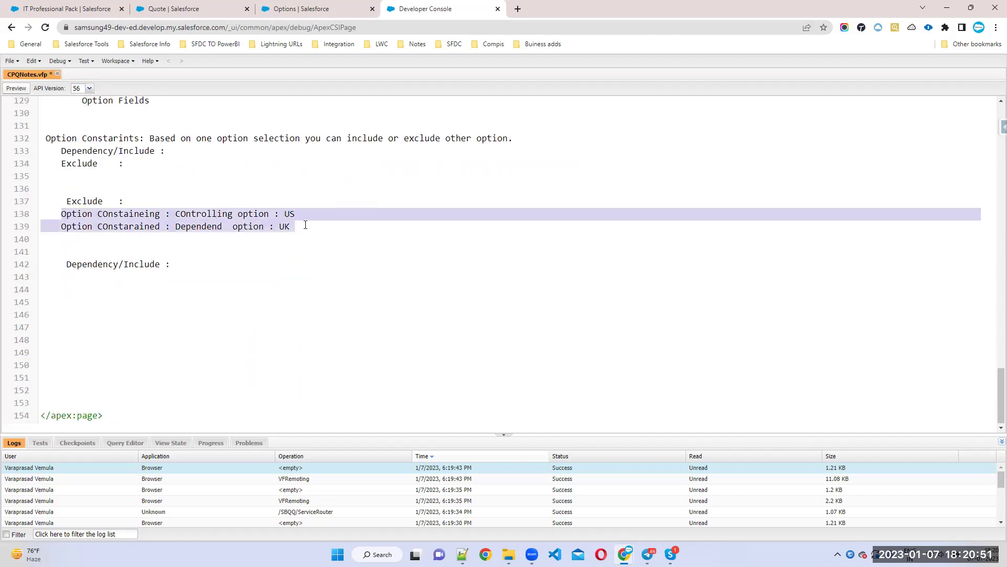
left_click(72, 282)
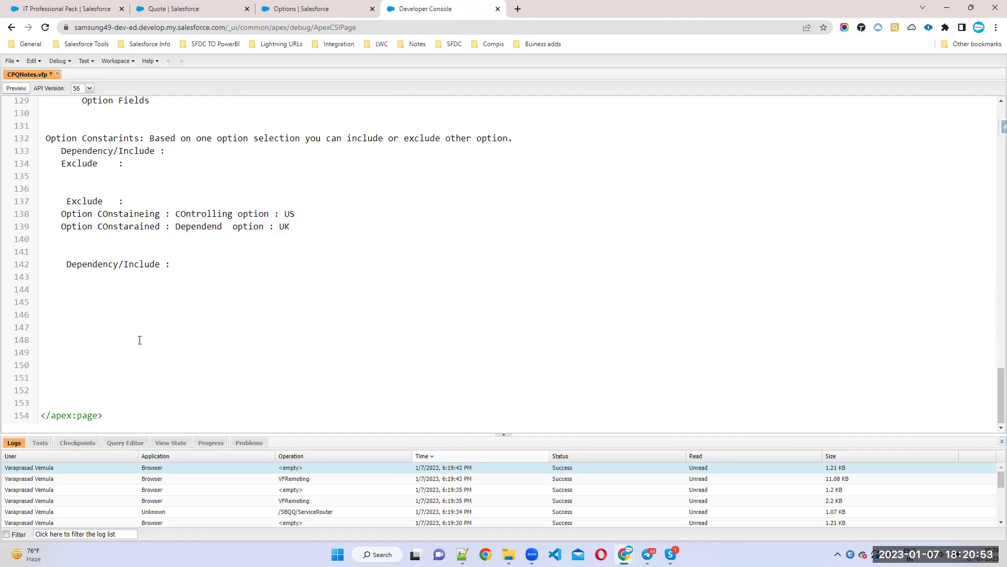
key("Return")
key("ctrl+v")
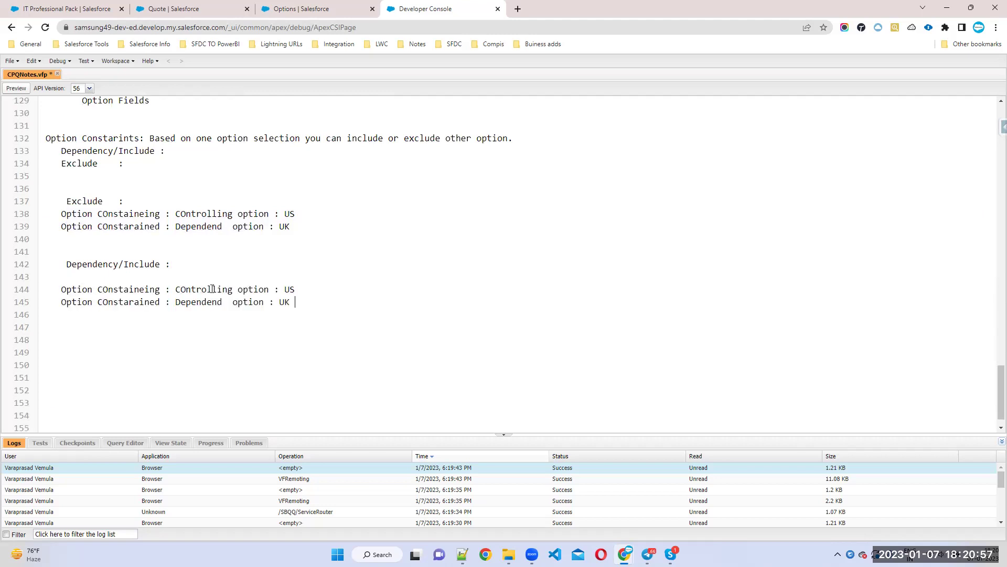
In the copied lines, change the controlling option to "Wireless ROuter" and the dependent option to "WIreless installation".
double_click(287, 289)
type("Wireless ROuter")
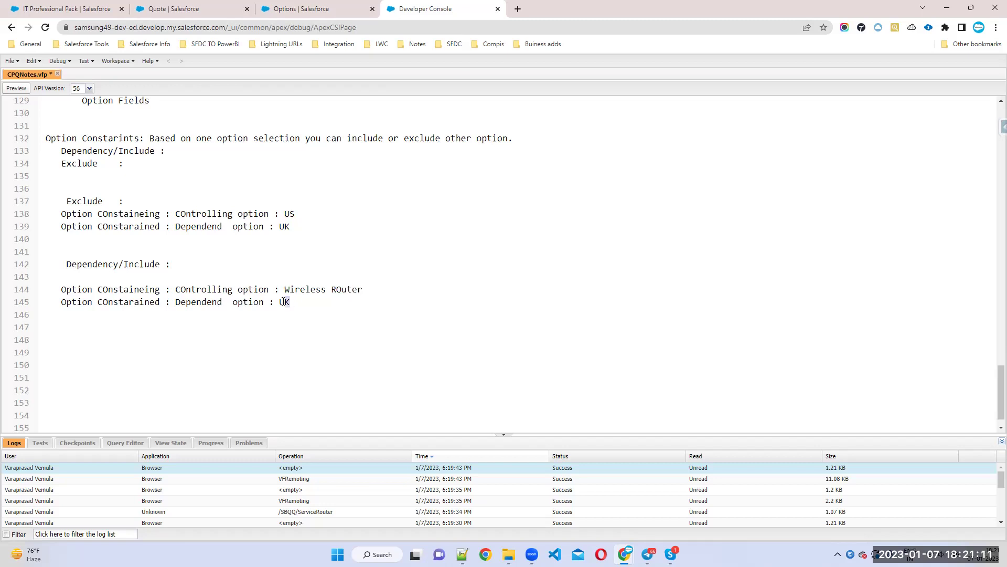
double_click(285, 301)
type("Wireless insta")
type("llation")
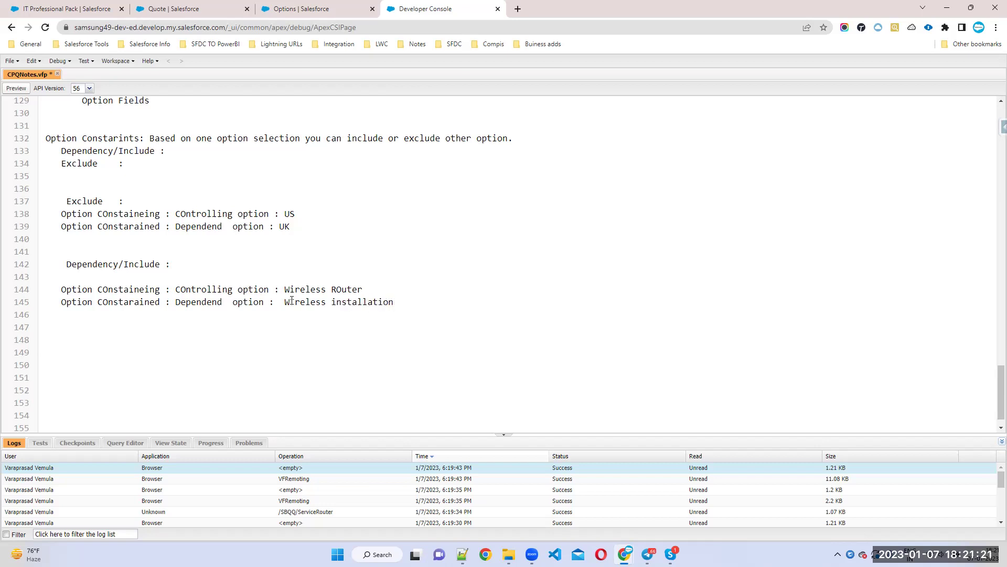
Examine the controlling and dependent option lines of the Dependency/Include example in the notes.
left_click_drag(383, 287, 62, 290)
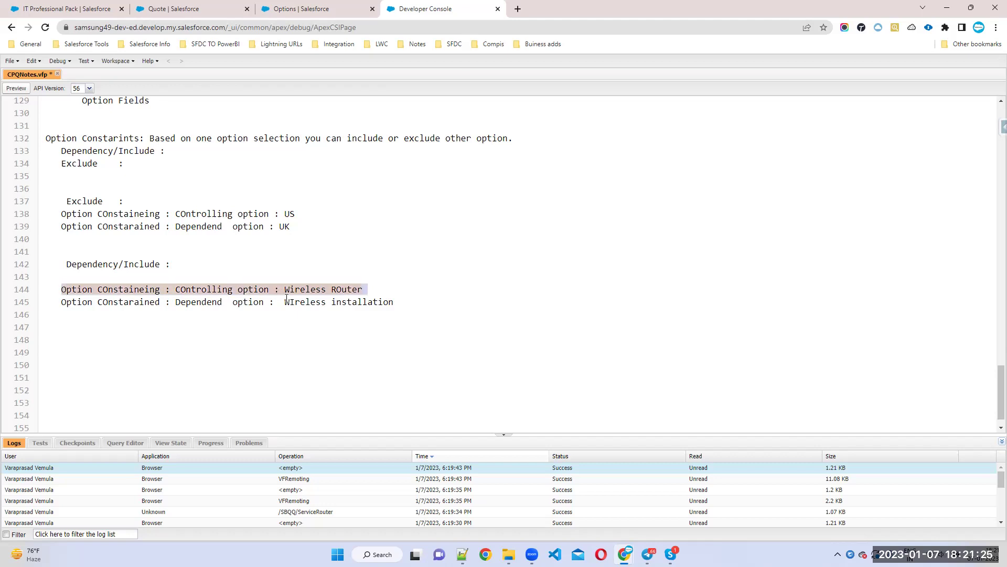
left_click_drag(284, 301, 418, 301)
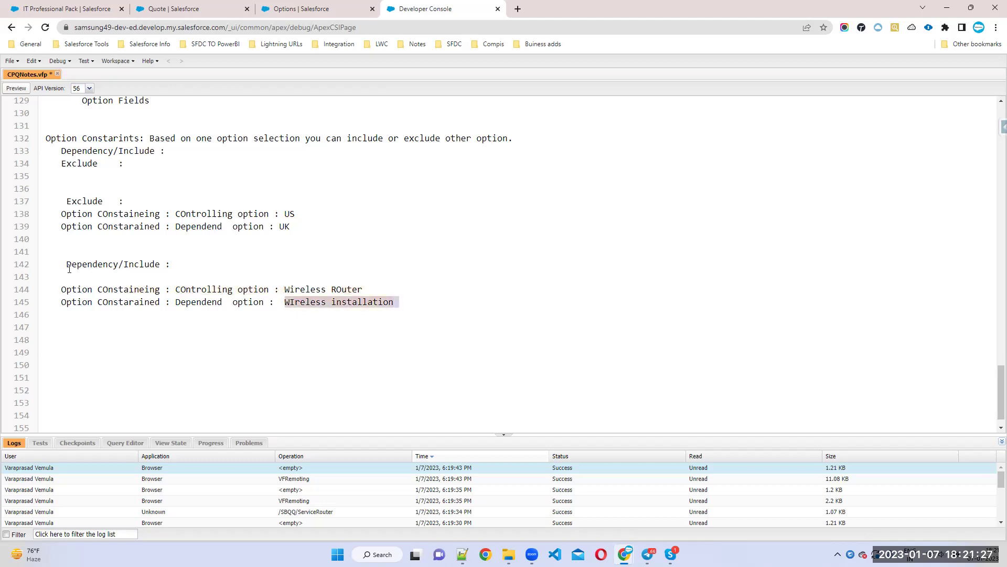
left_click(180, 265)
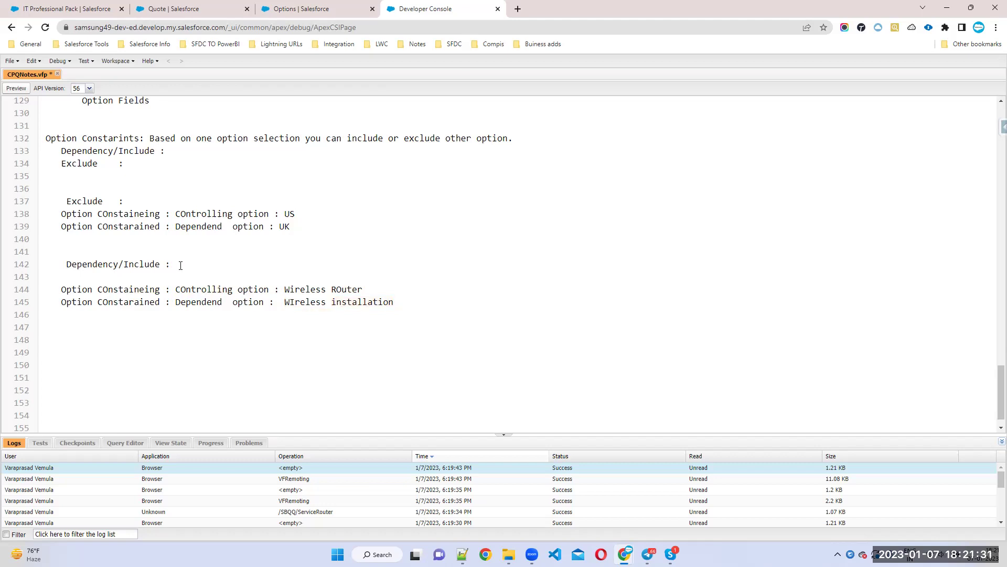
left_click_drag(377, 289, 393, 303)
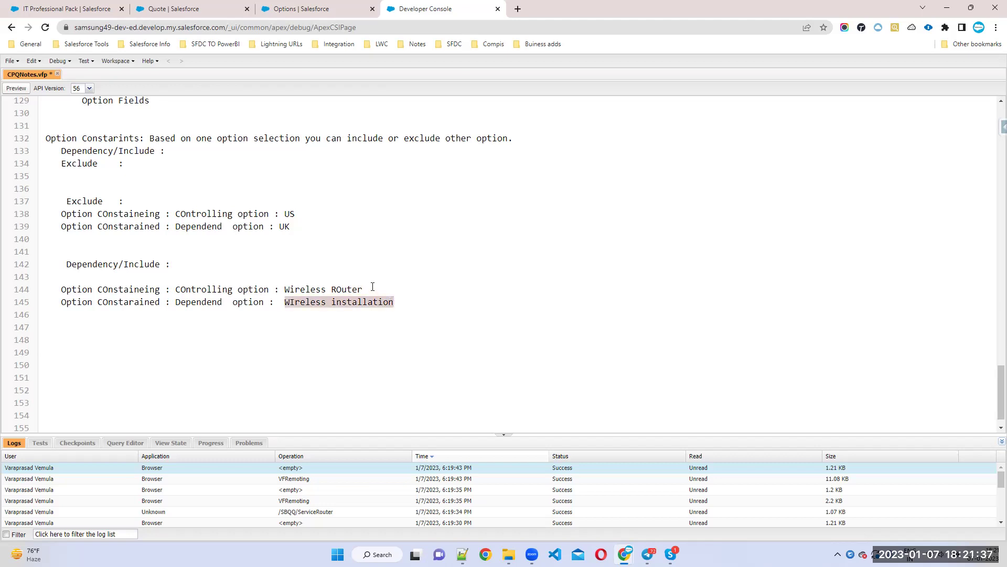
left_click_drag(366, 288, 426, 303)
left_click_drag(386, 287, 413, 298)
Start a new option constraint for the IT Professional Pack product and name it "Router Requires Installation".
left_click(291, 6)
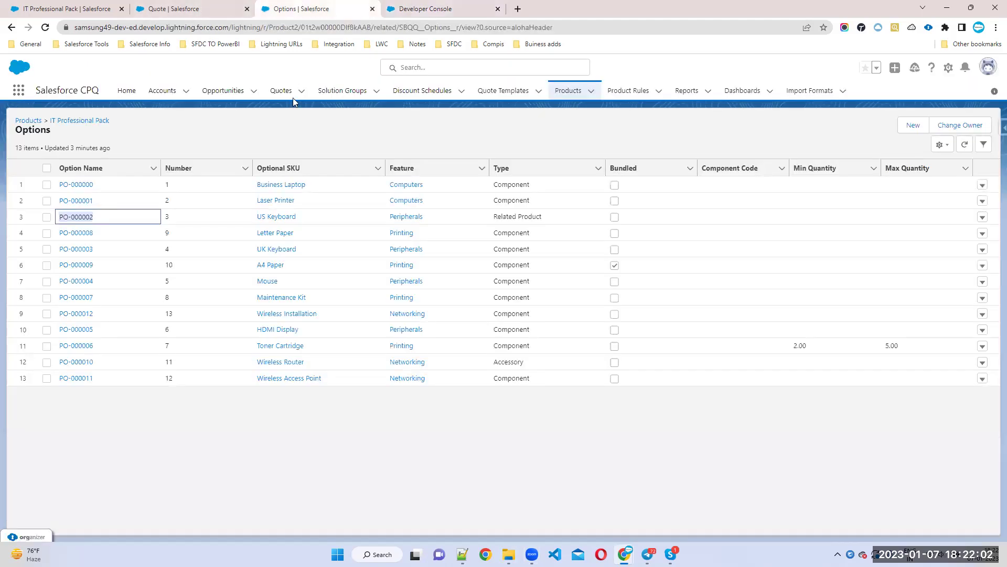
left_click(155, 10)
left_click(59, 8)
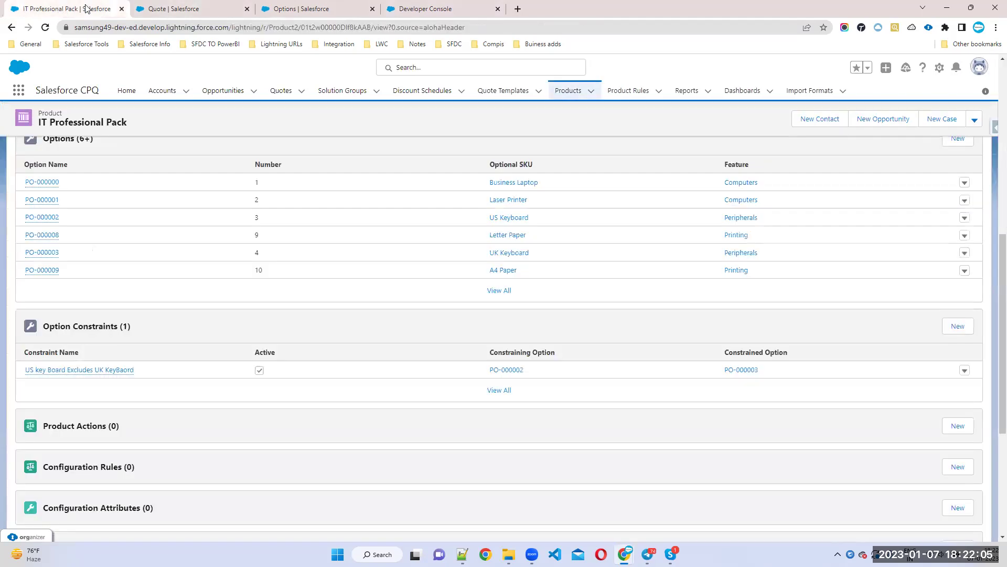
left_click(955, 329)
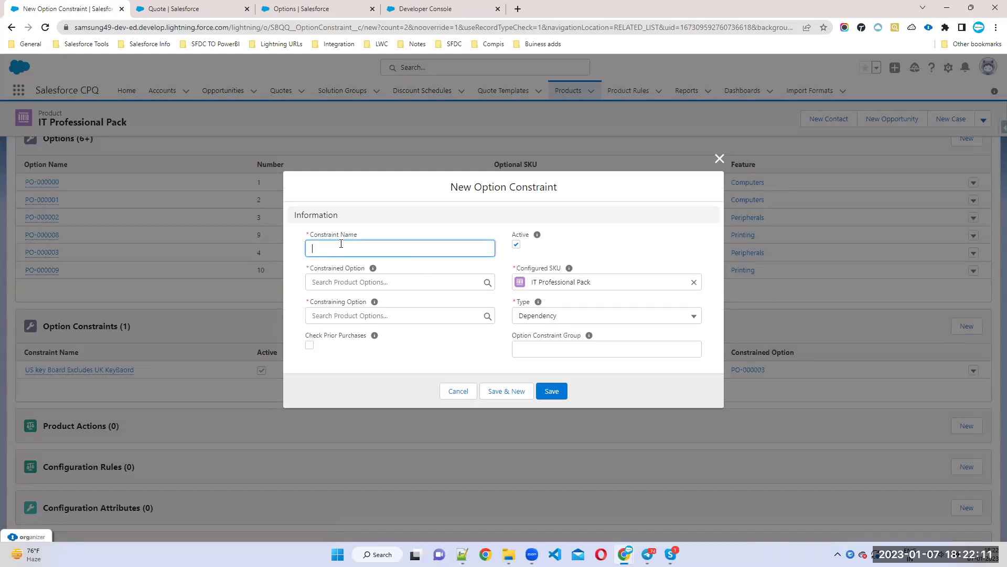
type("Router Requires Installation")
Set the new constraint's Constraining Option to PO-000010, the Wireless Router option from the product's options list.
left_click(349, 281)
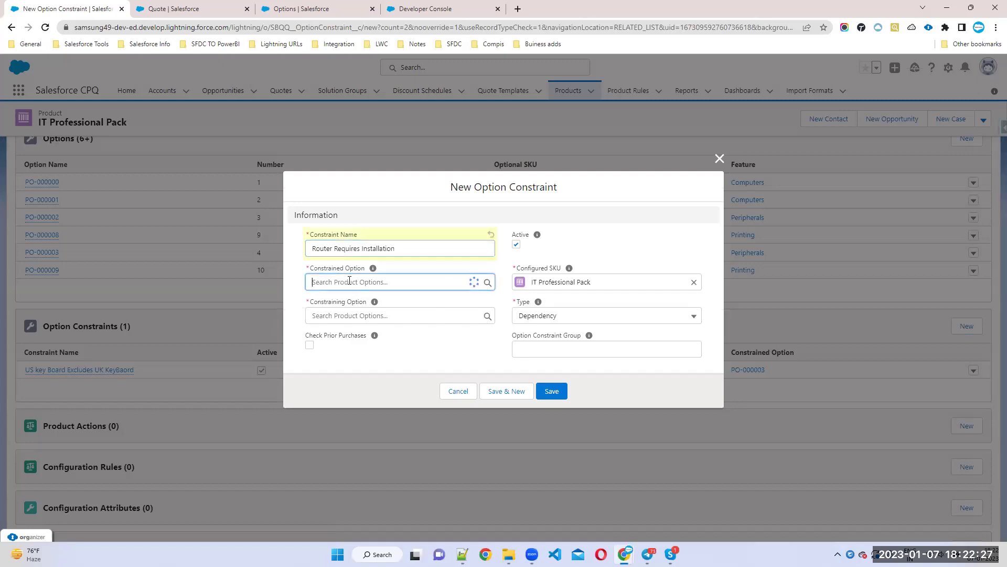
left_click(343, 320)
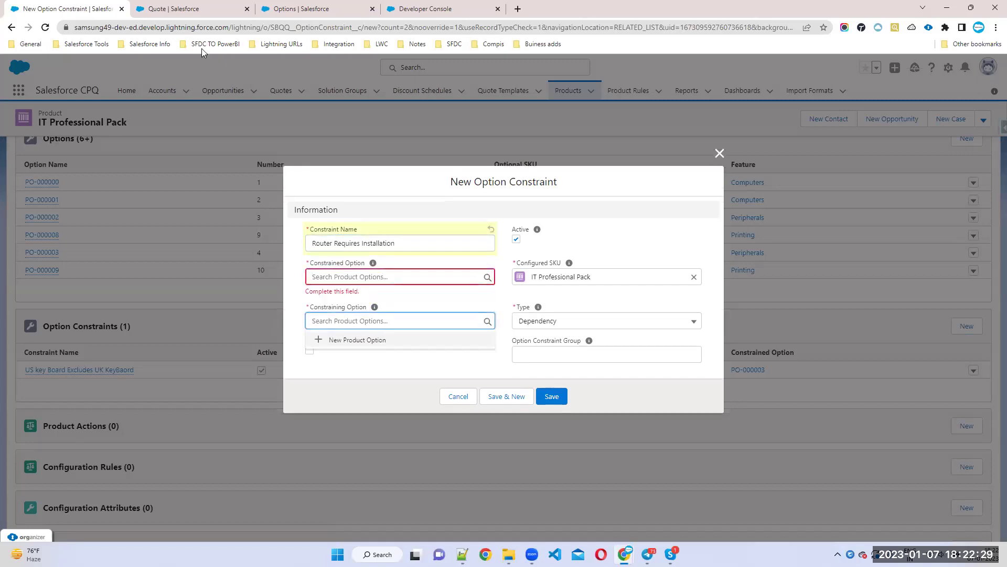
left_click(197, 9)
left_click(297, 9)
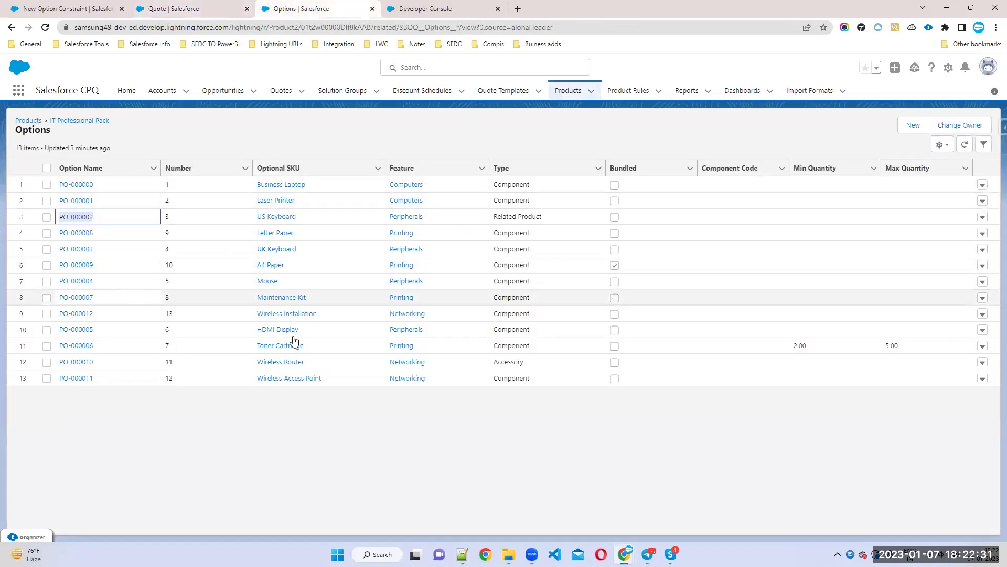
left_click_drag(103, 362, 55, 366)
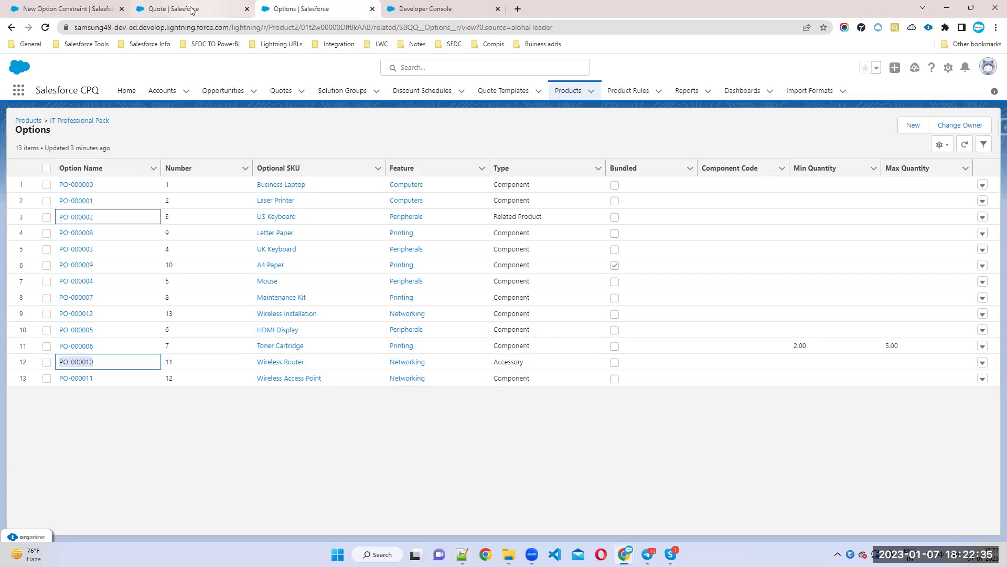
left_click(88, 9)
left_click(353, 320)
key("ctrl+v")
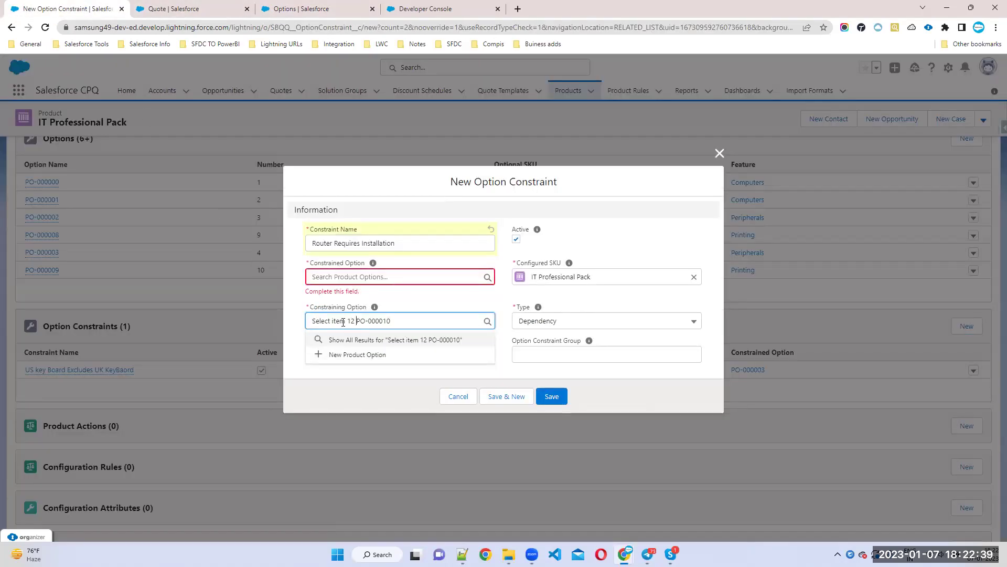
key("shift+Home")
key("BackSpace")
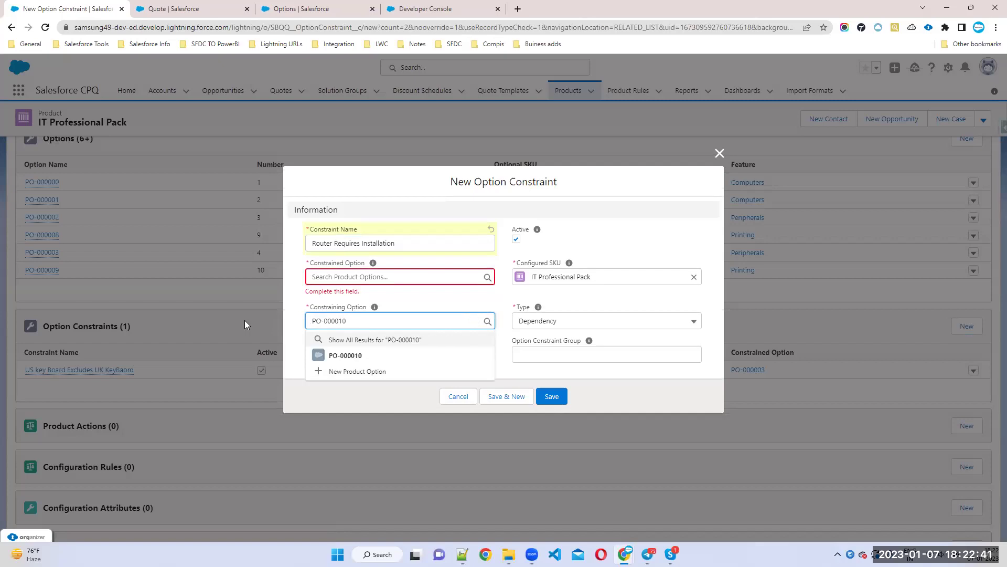
left_click(336, 354)
Set the Constrained Option to PO-000012, the Wireless Installation option from the product's options list.
left_click(332, 279)
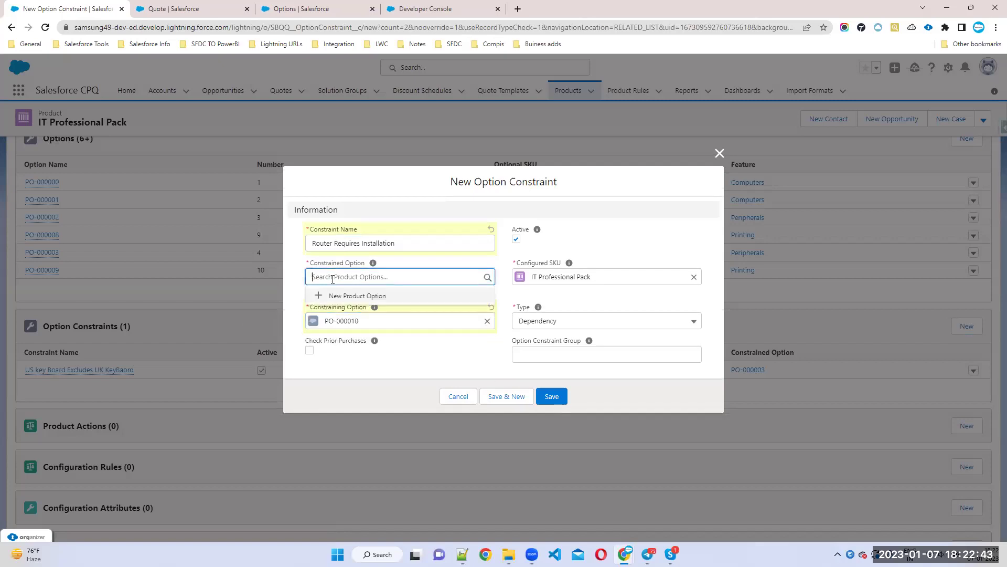
left_click(314, 9)
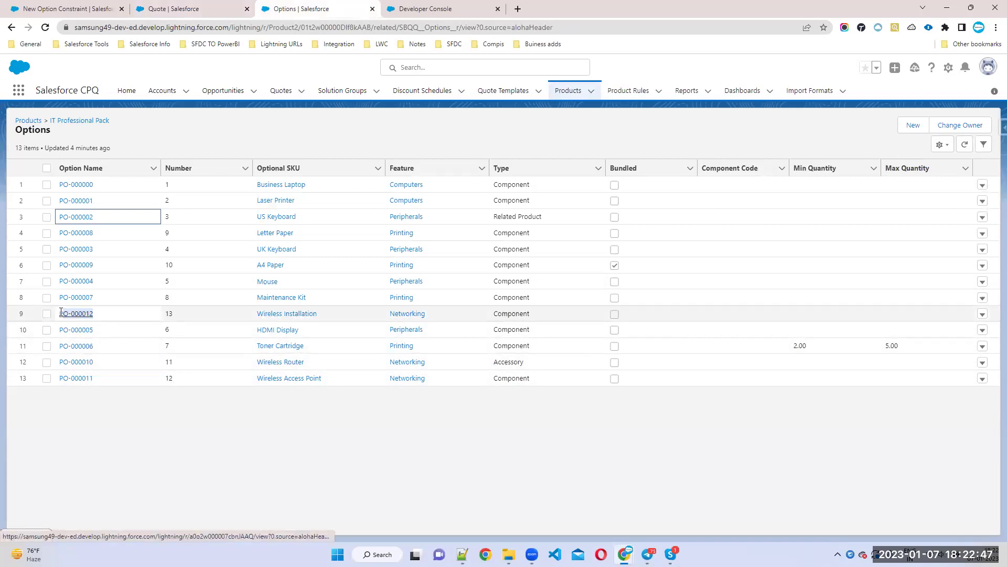
left_click(58, 9)
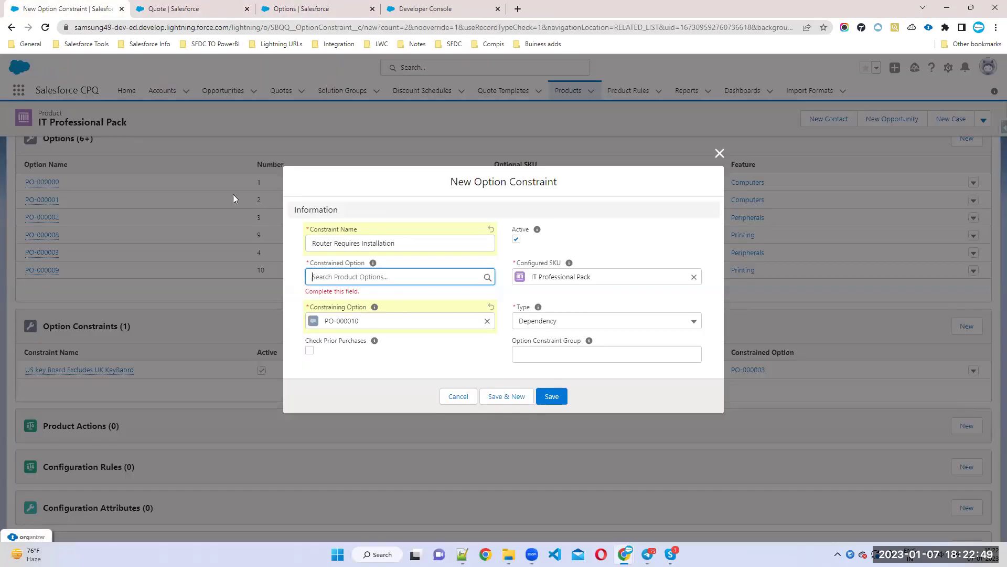
left_click(342, 273)
key("ctrl+v")
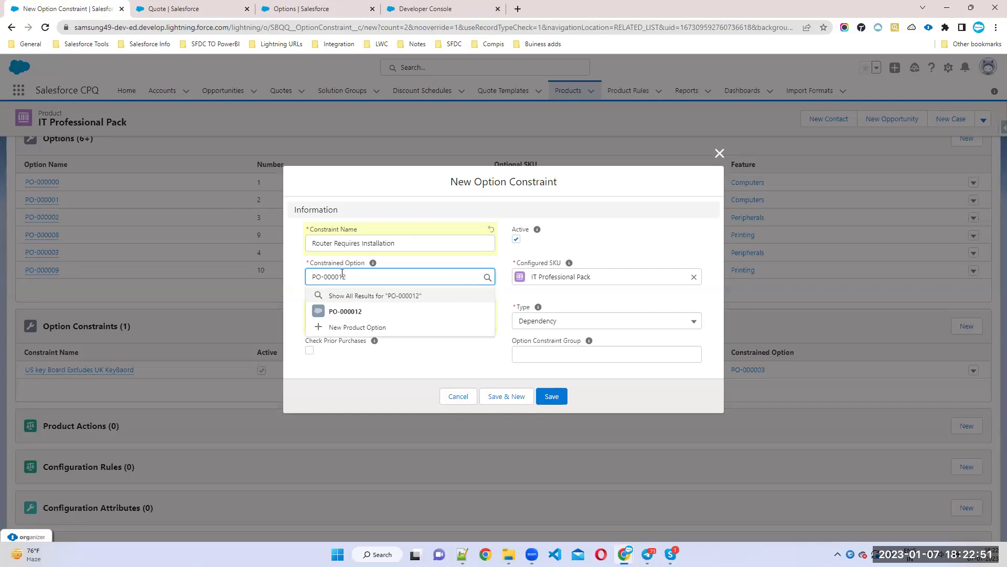
left_click(347, 312)
Keep the constraint type as Dependency and save the option constraint.
left_click(597, 323)
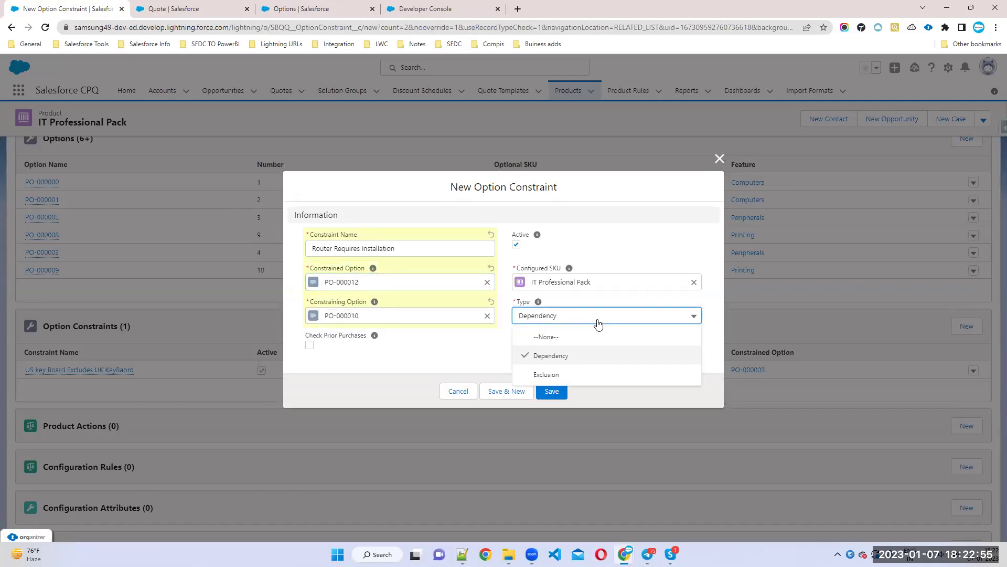
left_click(598, 323)
left_click(598, 324)
left_click(598, 323)
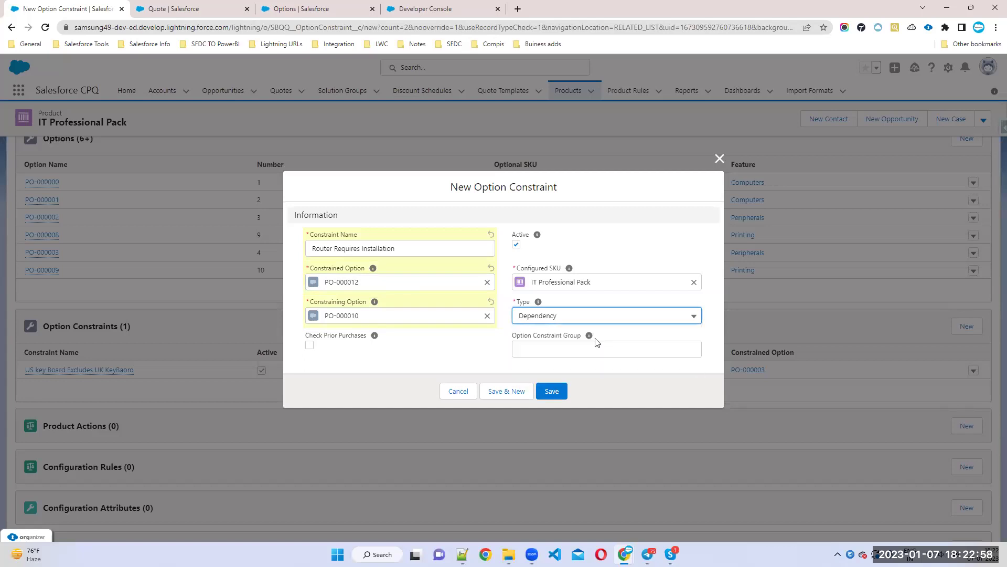
left_click(551, 397)
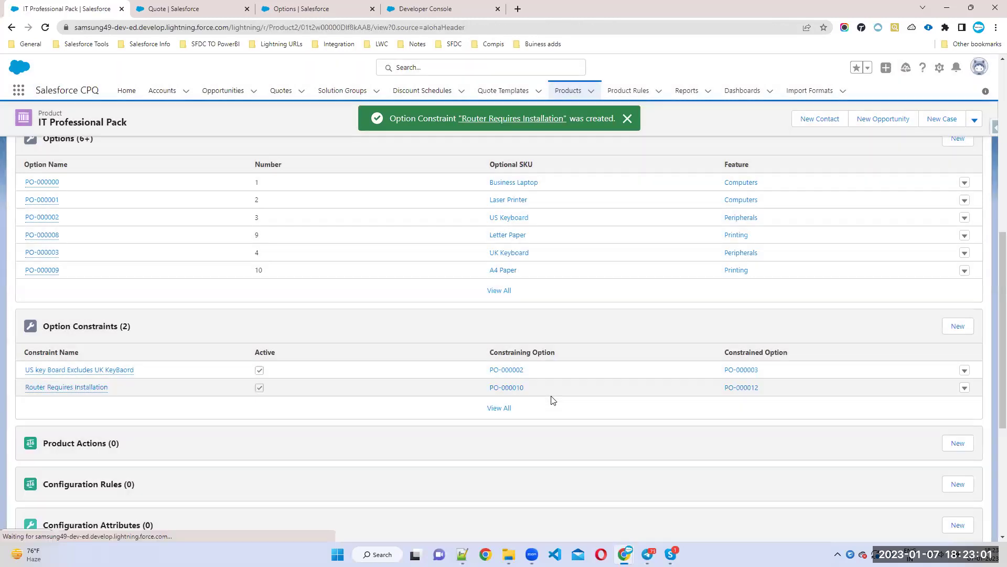
Reload the quote editor for Q-00001 and add the IT Professional Pack to configure its options.
left_click(204, 9)
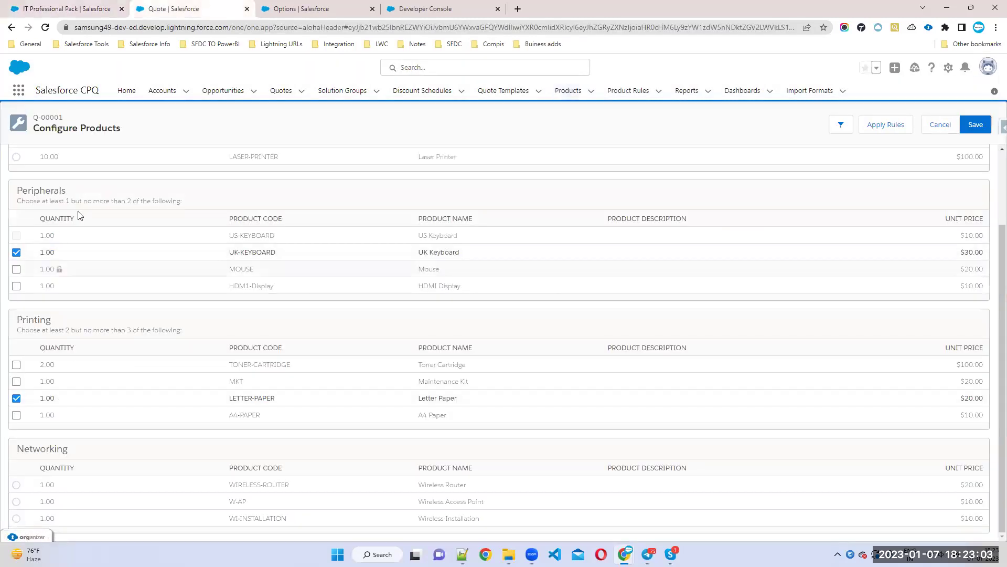
left_click(47, 29)
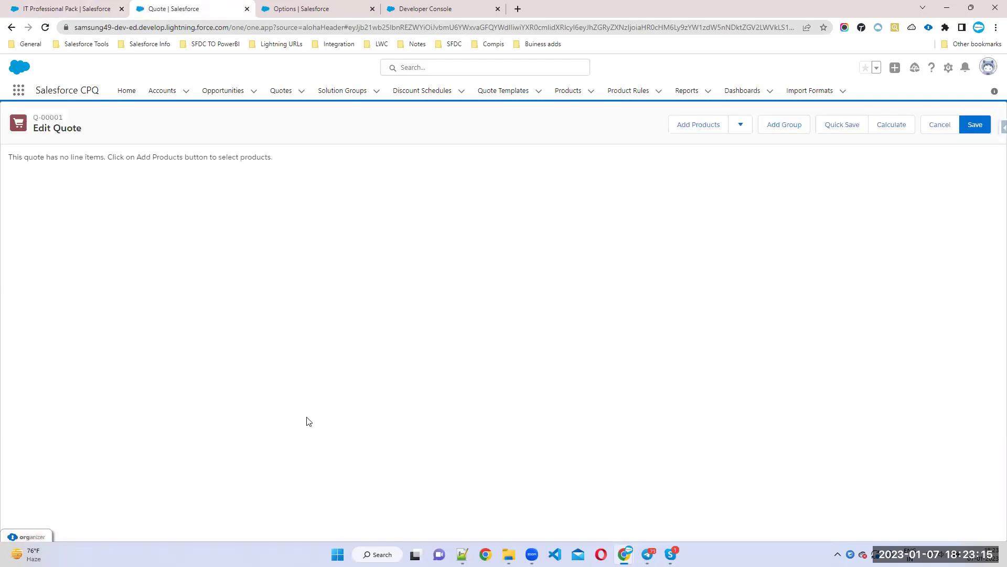
left_click(690, 130)
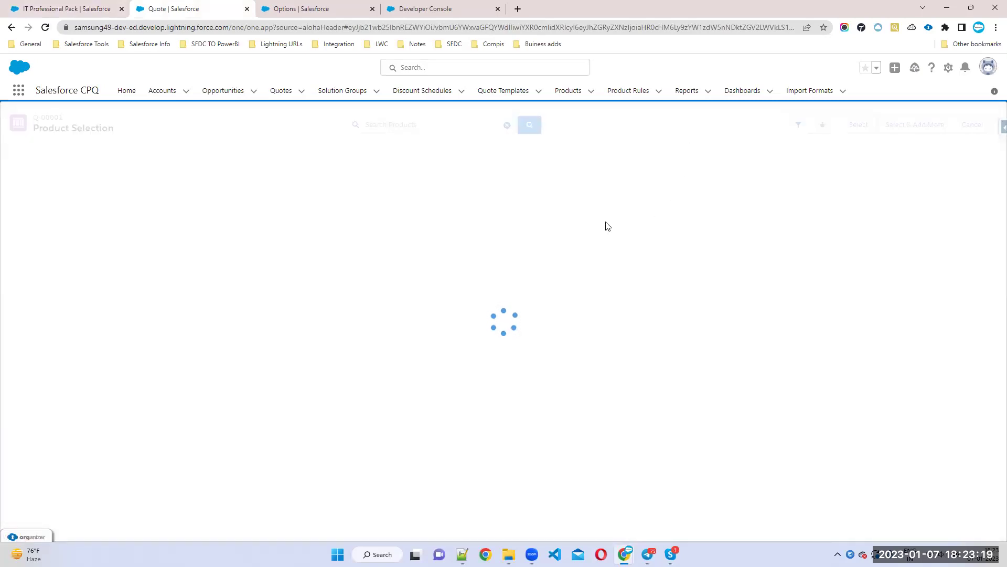
left_click(8, 237)
left_click(860, 126)
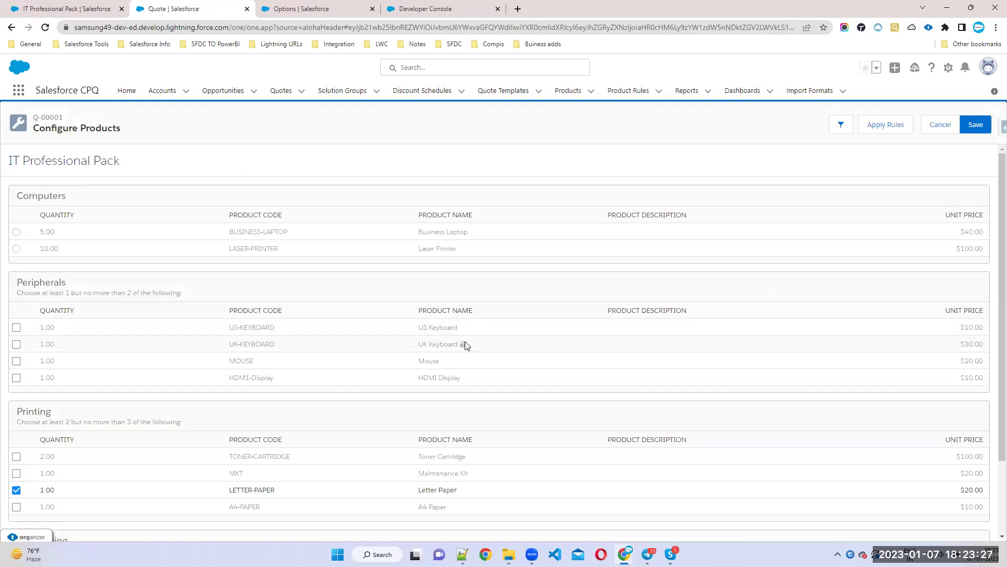
Clear the overlay covering the Networking section and check which option Wireless Installation requires.
scroll(49, 344, "down", 3)
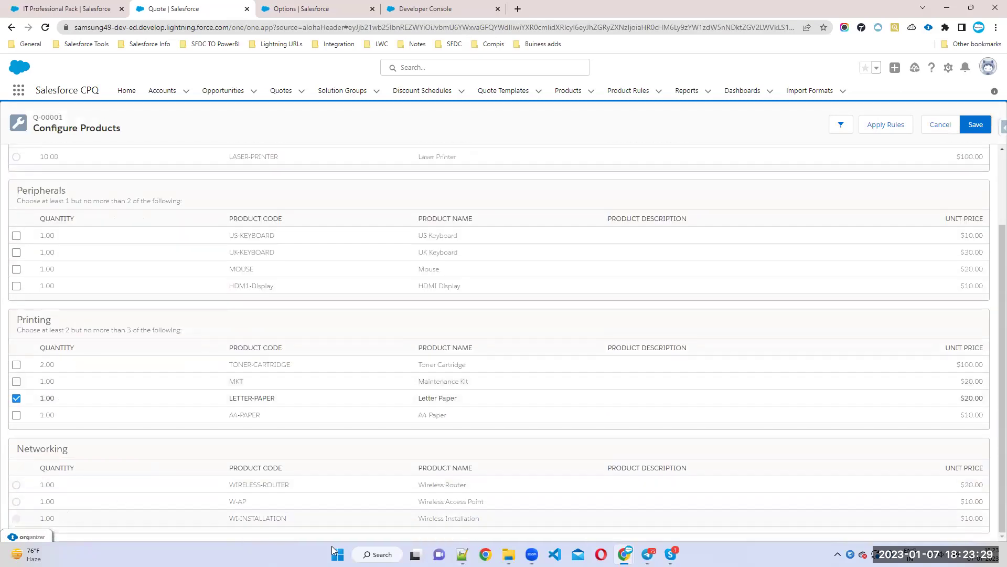
left_click_drag(208, 521, 292, 519)
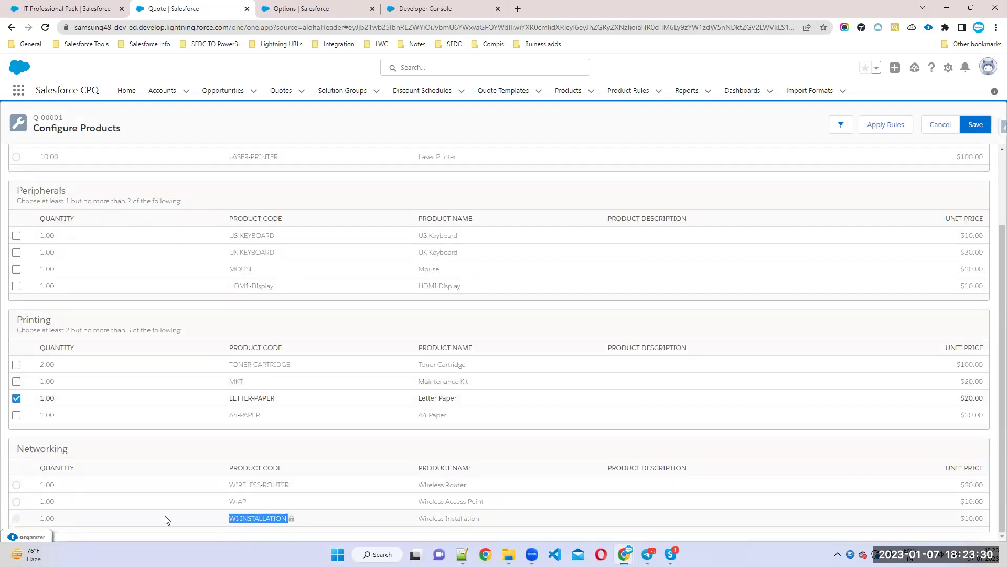
right_click(22, 533)
left_click(316, 454)
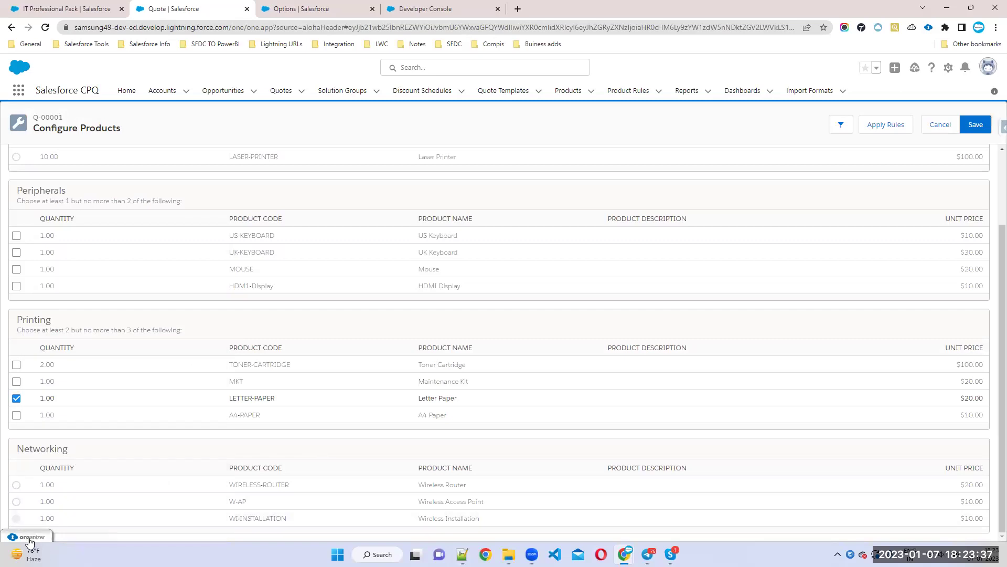
left_click(26, 537)
left_click(28, 502)
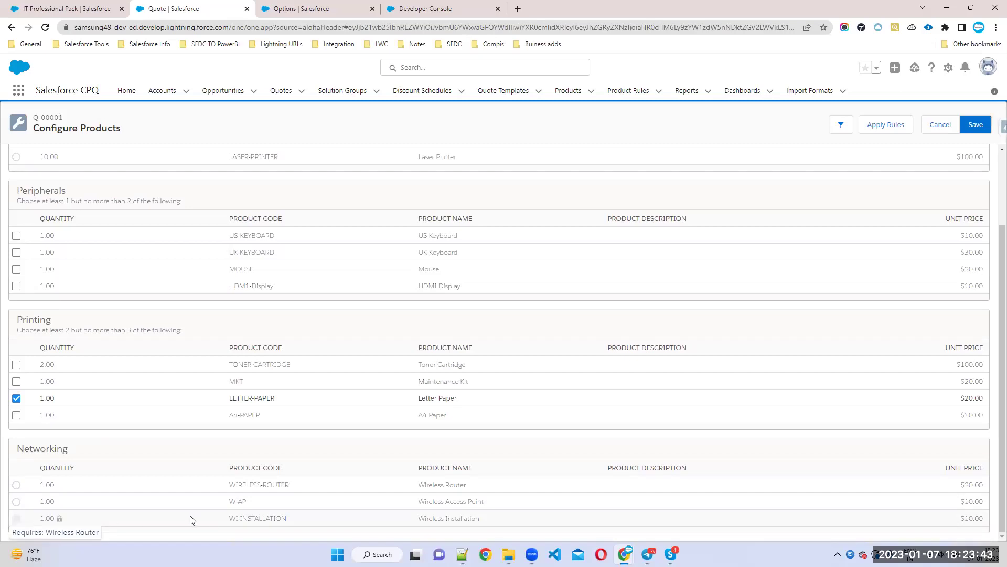
Try to select both Wireless Router and Wireless Installation in the Networking section.
left_click(15, 486)
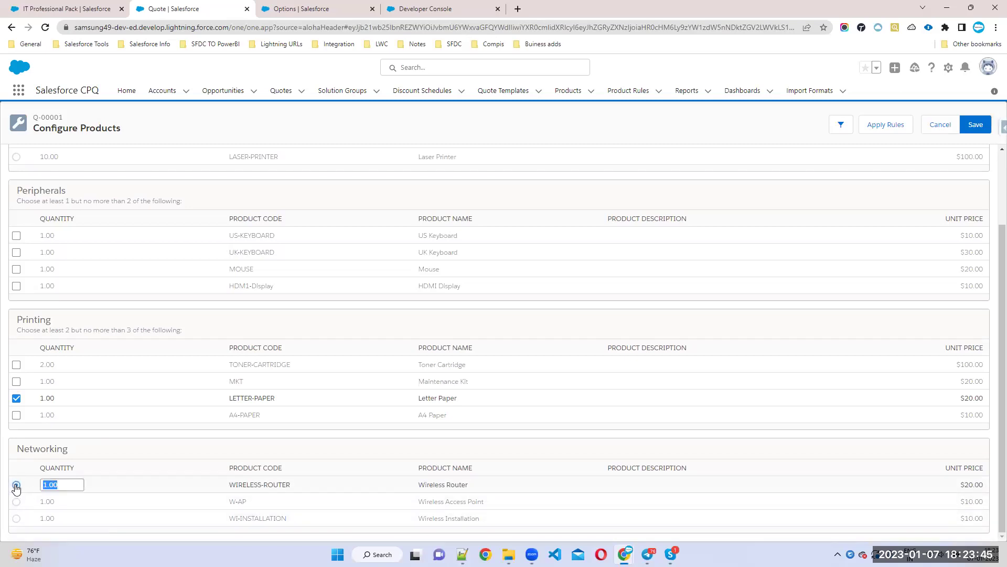
left_click(18, 520)
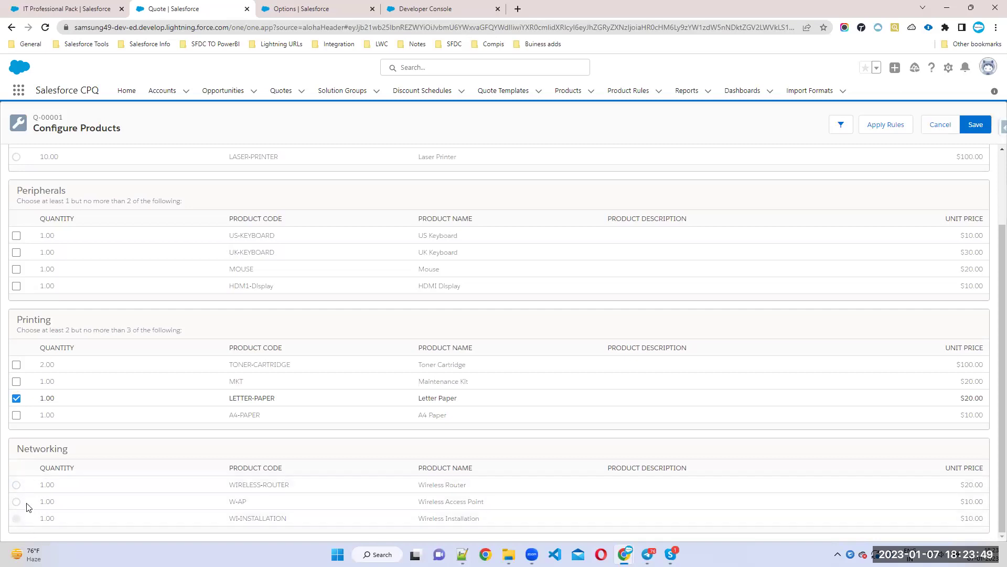
double_click(64, 447)
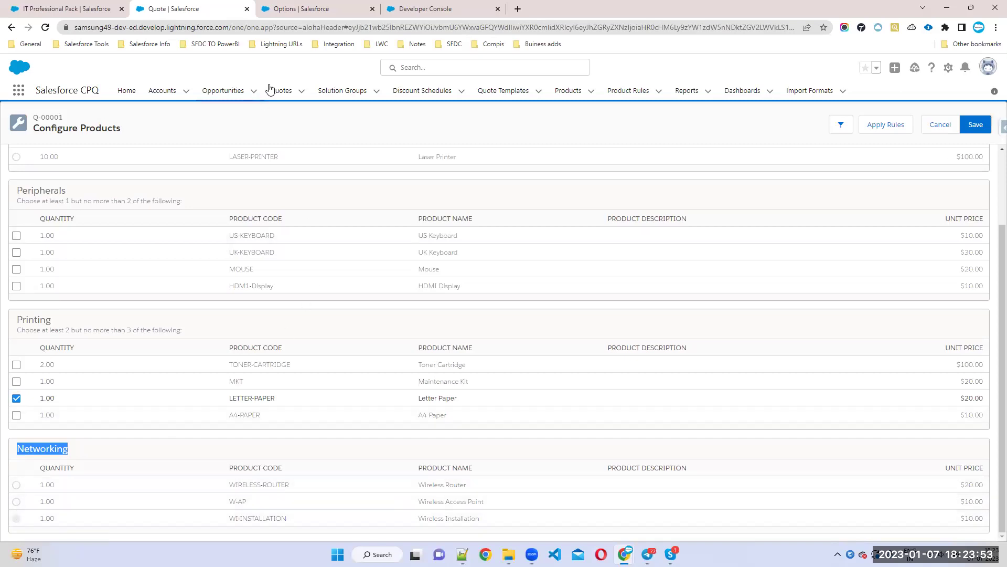
Compare the quote's Networking section with the IT Professional Pack's constraints and options list.
left_click(71, 6)
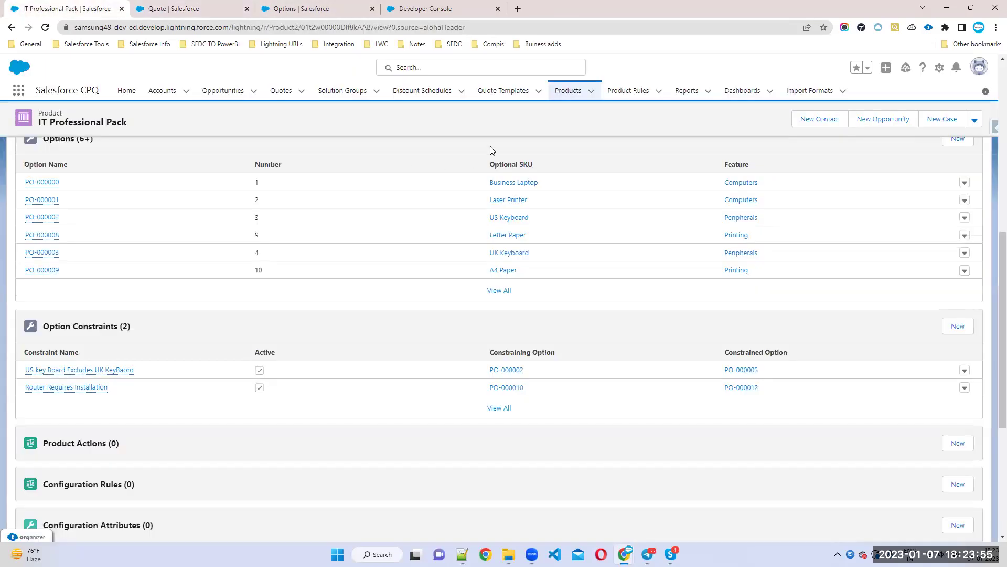
left_click(301, 8)
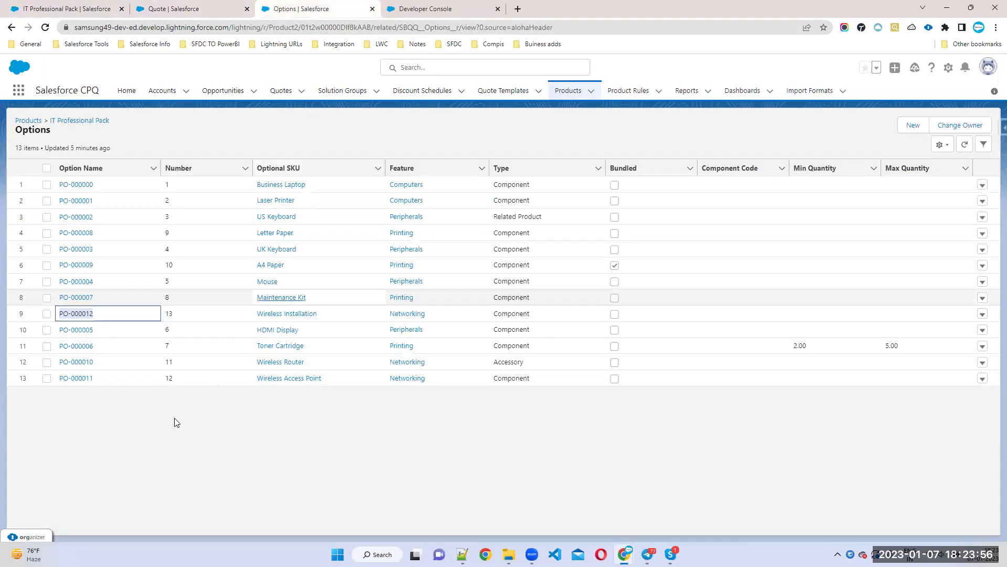
left_click(210, 9)
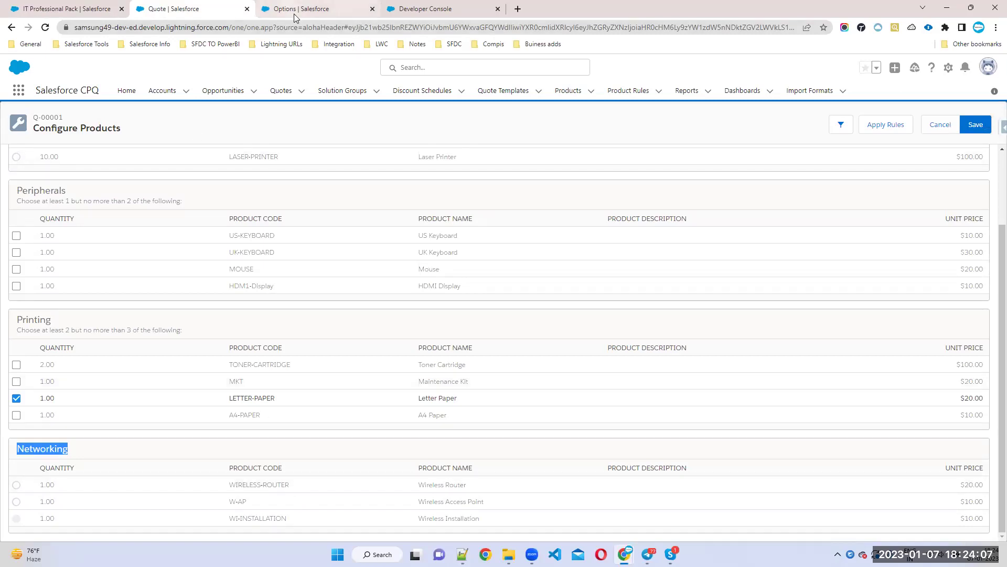
left_click(77, 456)
left_click_drag(76, 455, 16, 449)
left_click(275, 11)
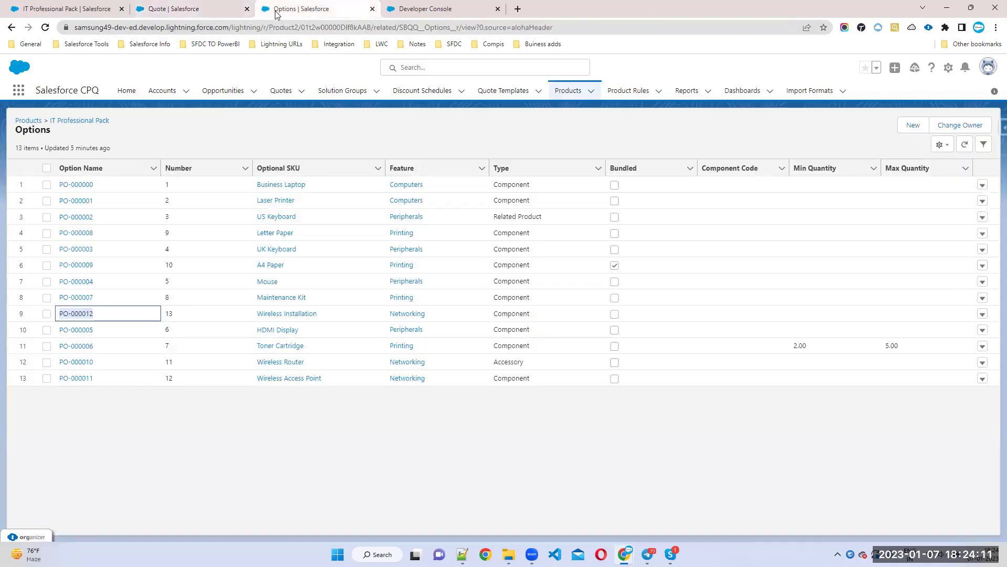
Open the Networking feature record from the IT Professional Pack product's related features.
left_click(71, 121)
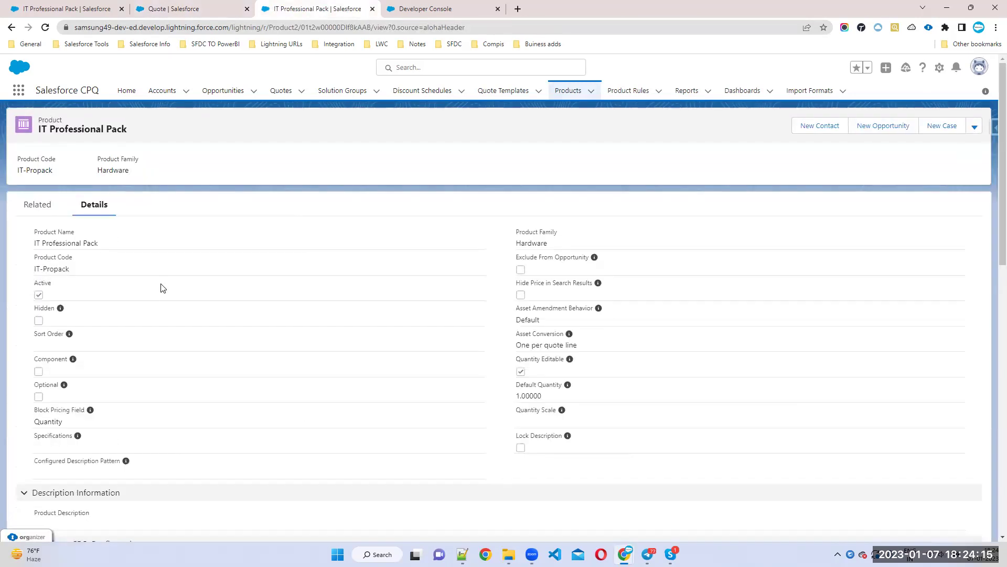
left_click(39, 206)
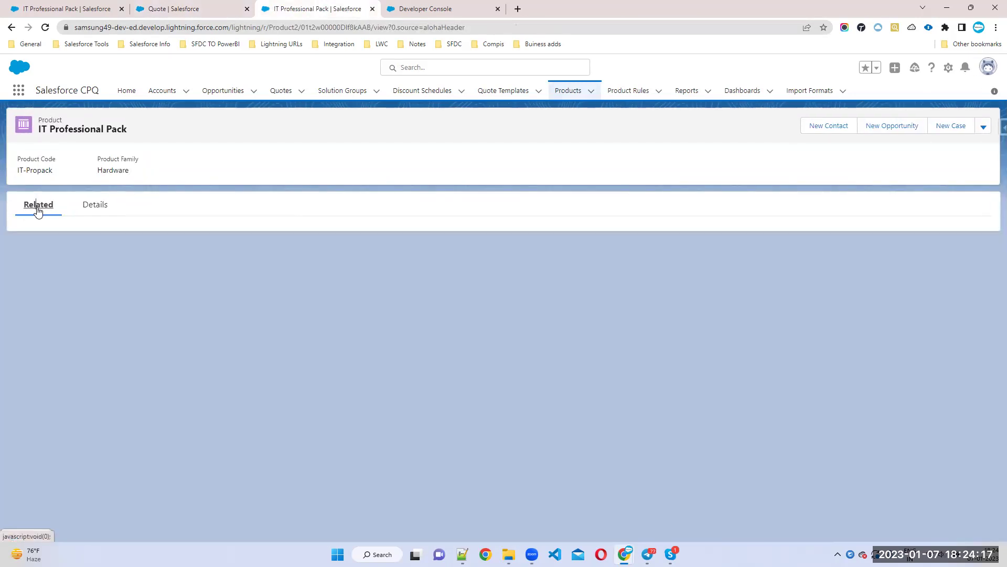
scroll(191, 369, "down", 4)
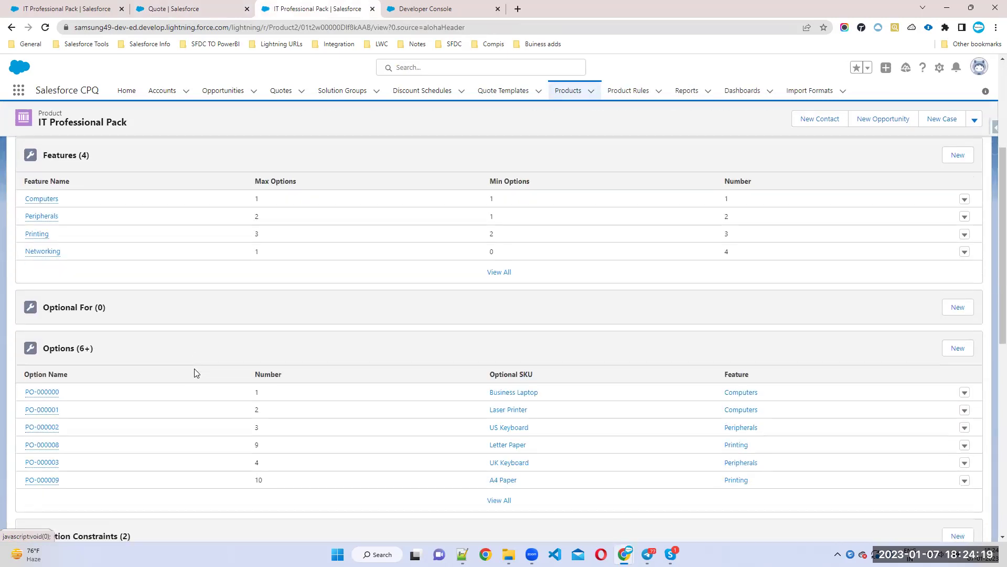
left_click(29, 253)
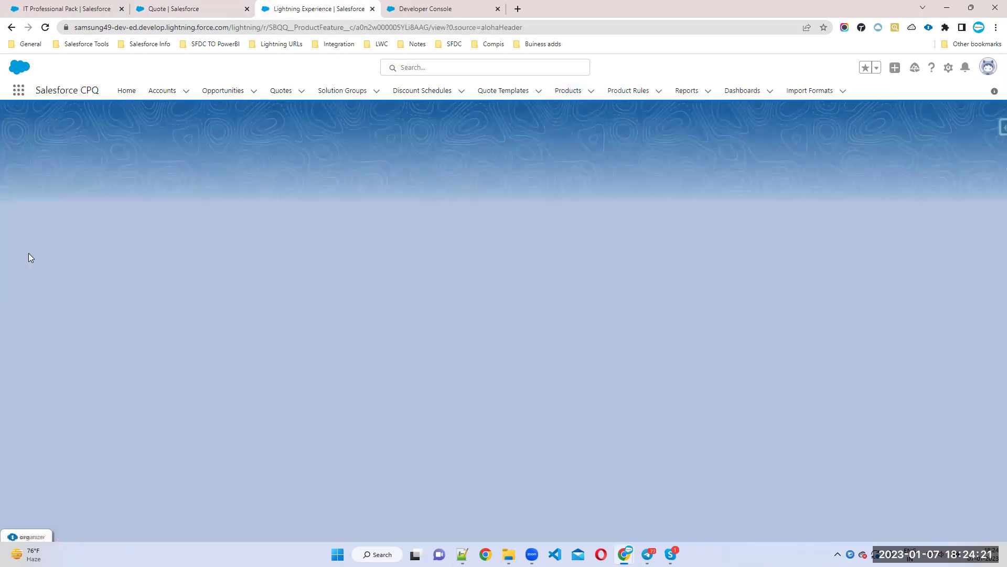
Set the Networking feature's Max Options to 3 and save the record.
left_click_drag(23, 251, 59, 250)
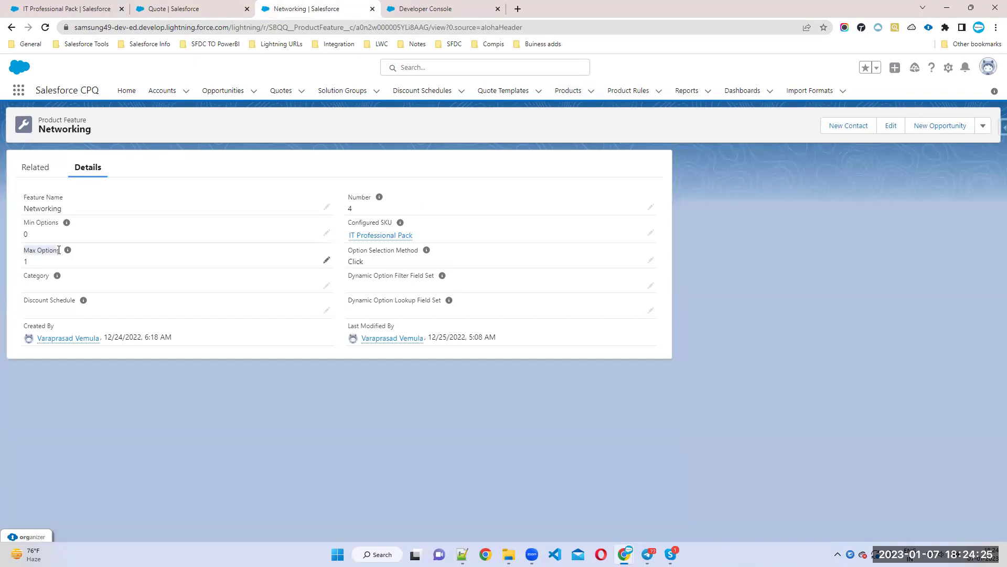
left_click(327, 260)
left_click_drag(41, 286, 23, 287)
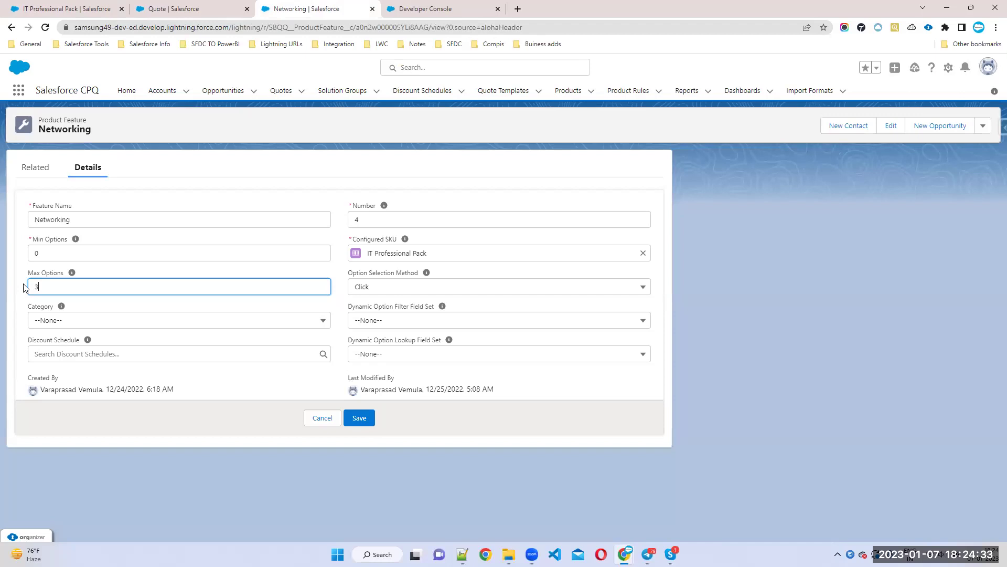
left_click(362, 418)
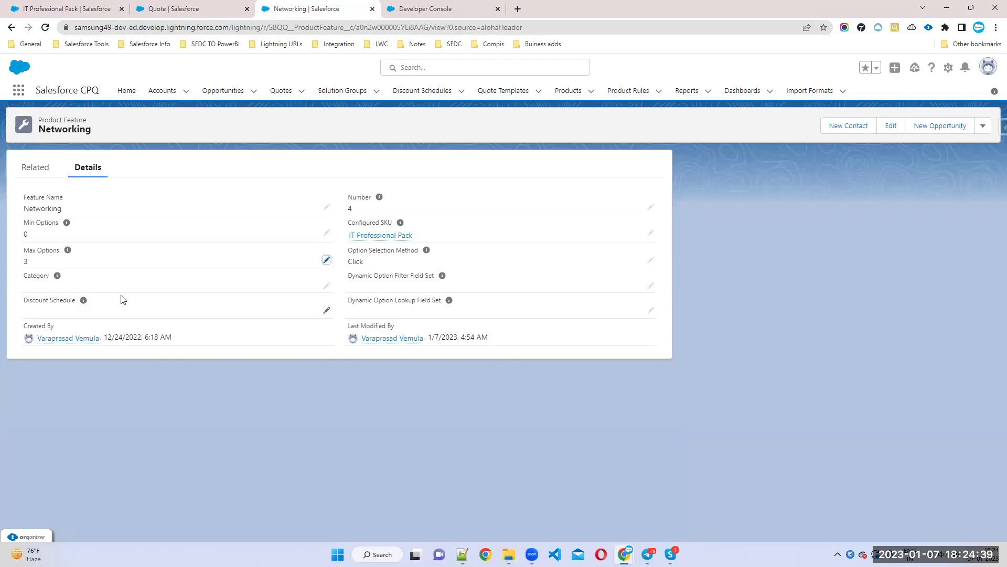
Switch to quote Q-00001 and add the IT Professional Pack product to open its bundle configuration.
left_click(191, 10)
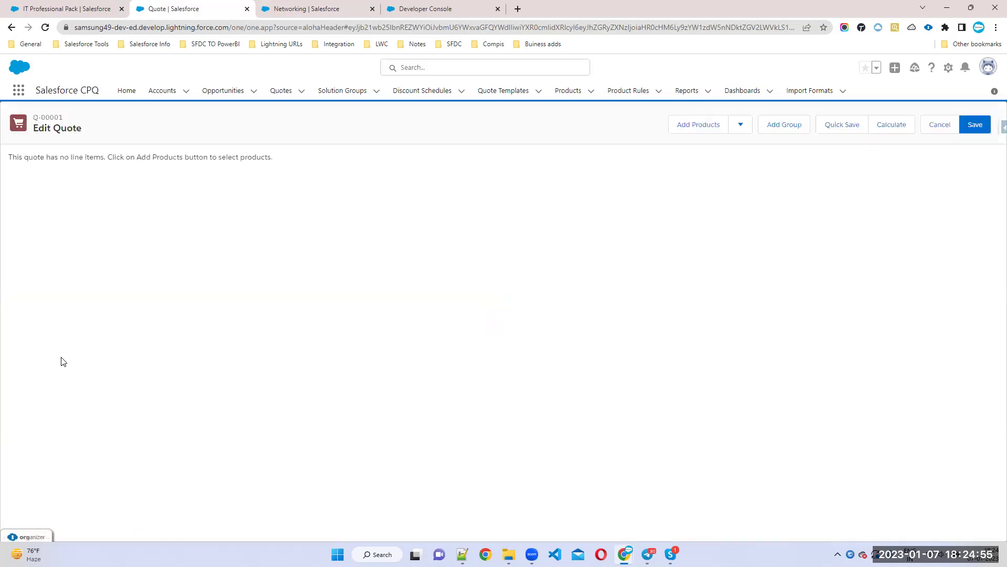
left_click(682, 131)
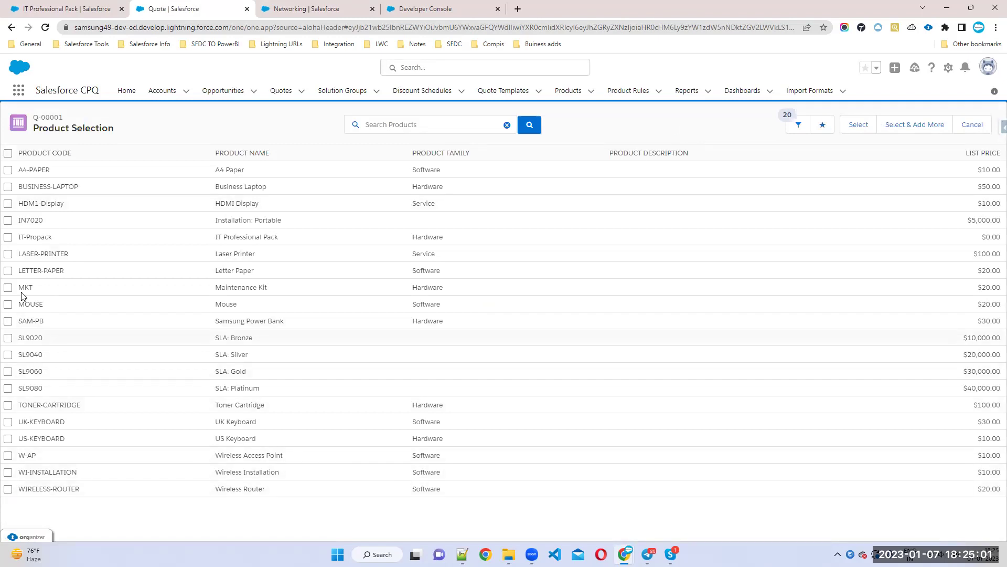
left_click(8, 237)
left_click(861, 126)
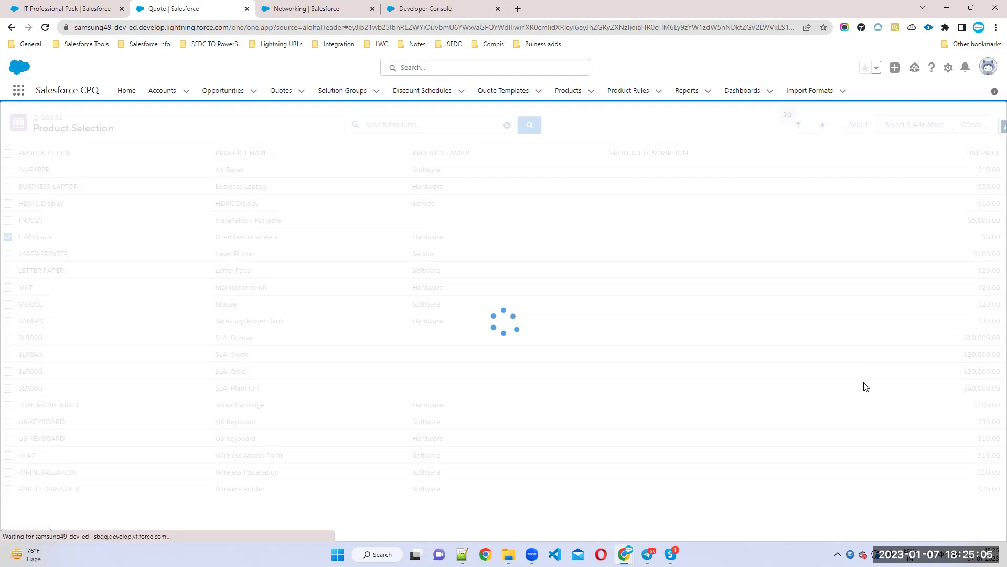
Select Wireless Router and Wireless Installation in the Networking section and check its maximum-options note.
scroll(133, 379, "down", 1)
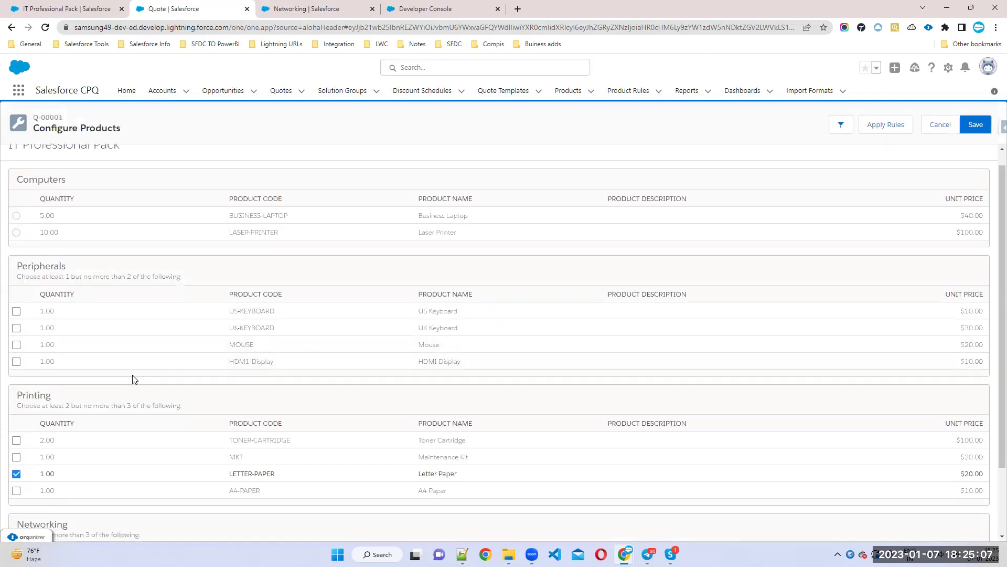
scroll(133, 378, "down", 2)
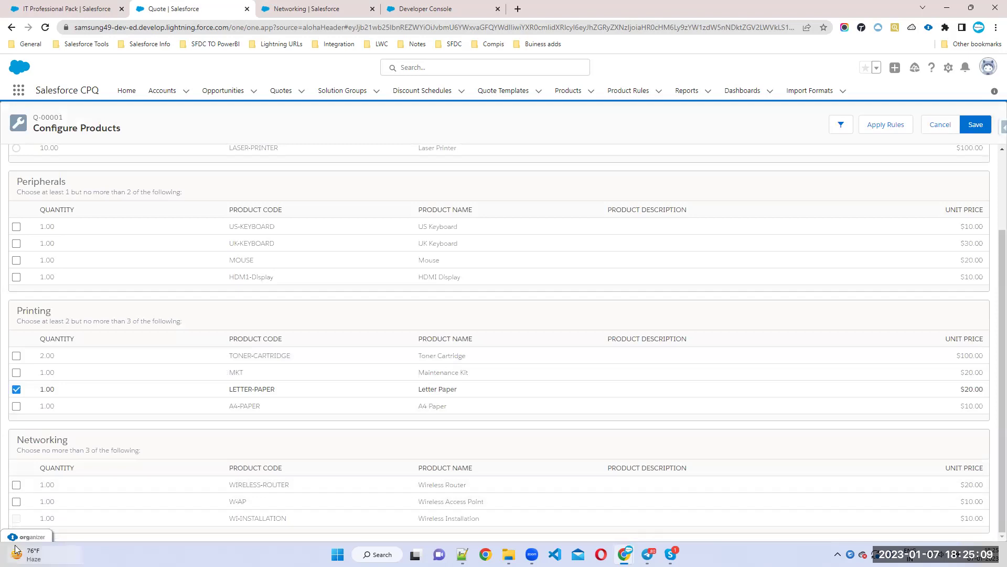
left_click(16, 484)
left_click(16, 517)
left_click_drag(36, 450, 234, 452)
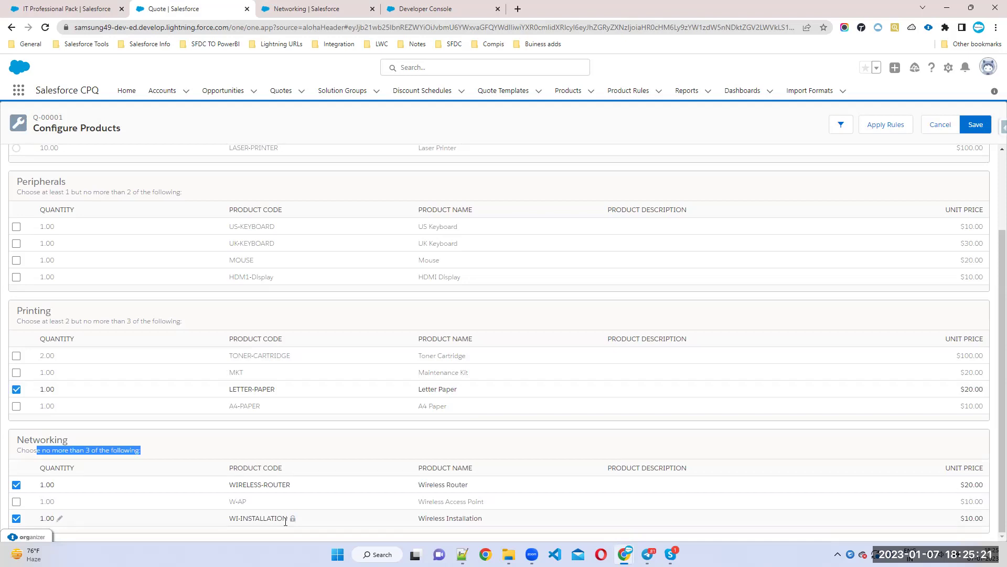
In the Developer Console's CPQNotes.vfp, duplicate the Wireless ROuter and WIreless installation lines beneath the Dependency/Include block.
left_click(416, 11)
left_click(206, 340)
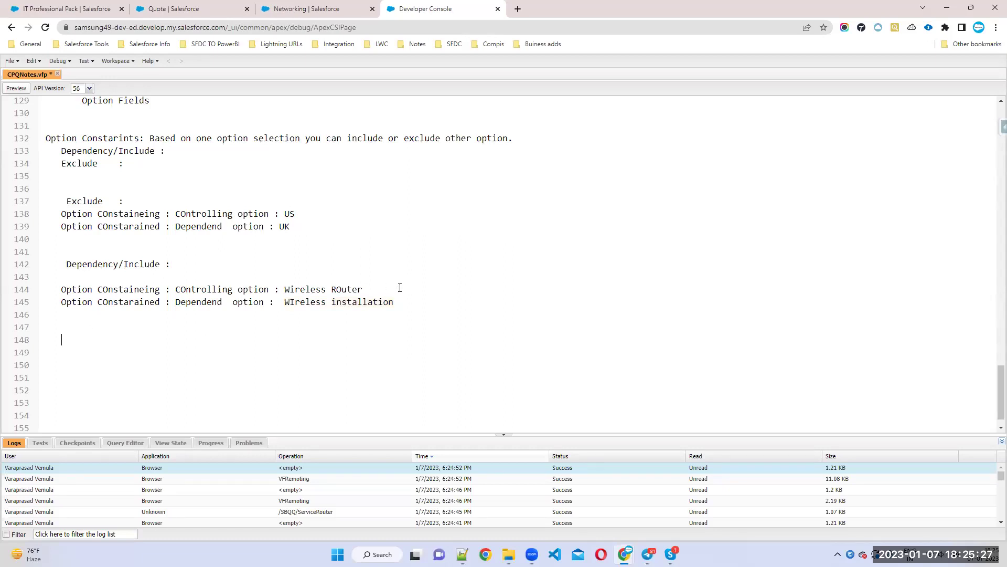
left_click_drag(62, 289, 416, 302)
key("ctrl+c")
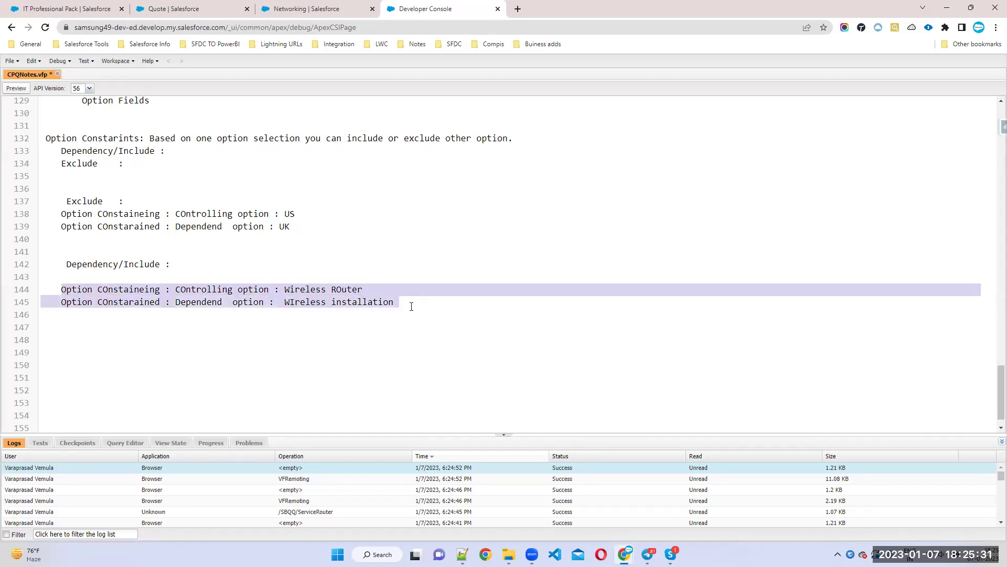
left_click(412, 304)
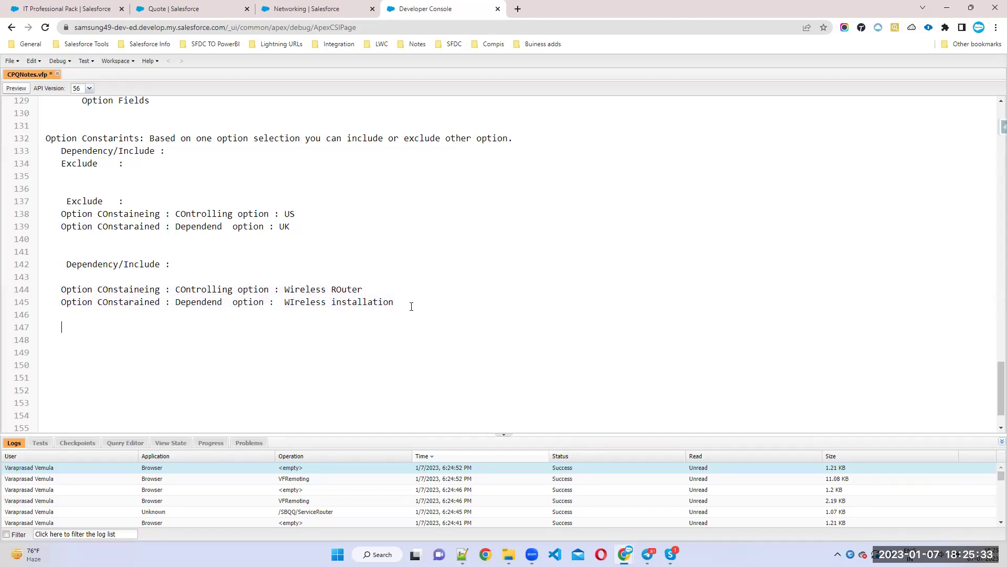
key("ctrl+v")
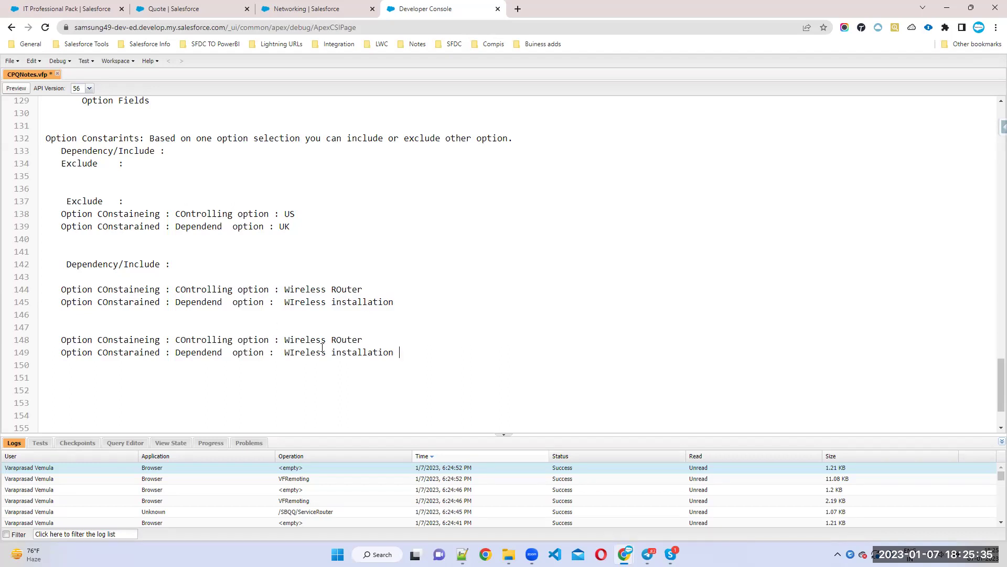
Change the controlling option in the duplicated lines to "Wireless AP + Wireless ROuter".
double_click(342, 340)
type("AP +")
left_click_drag(284, 290, 369, 290)
key("ctrl+c")
left_click(370, 341)
key("ctrl+v")
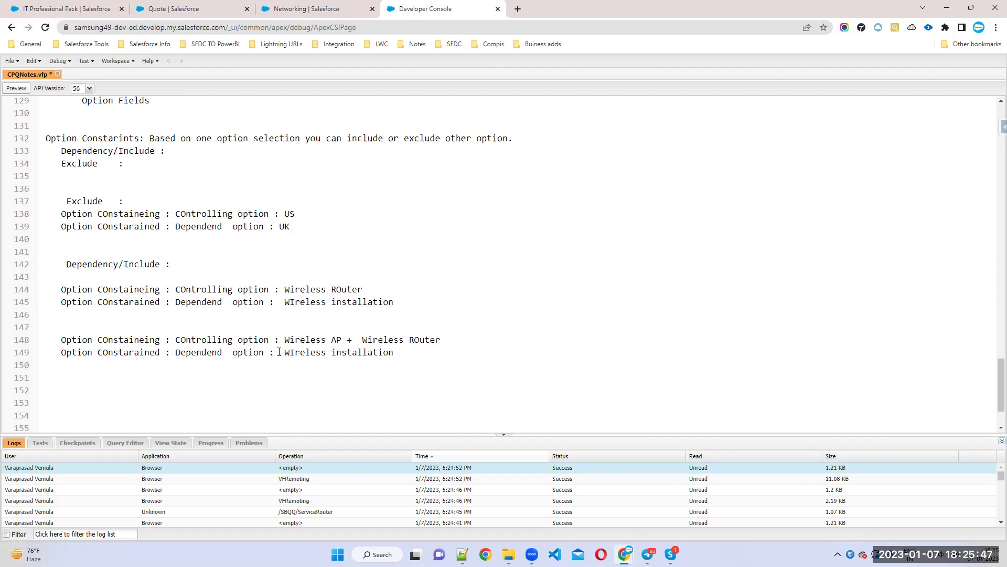
left_click_drag(281, 352, 421, 363)
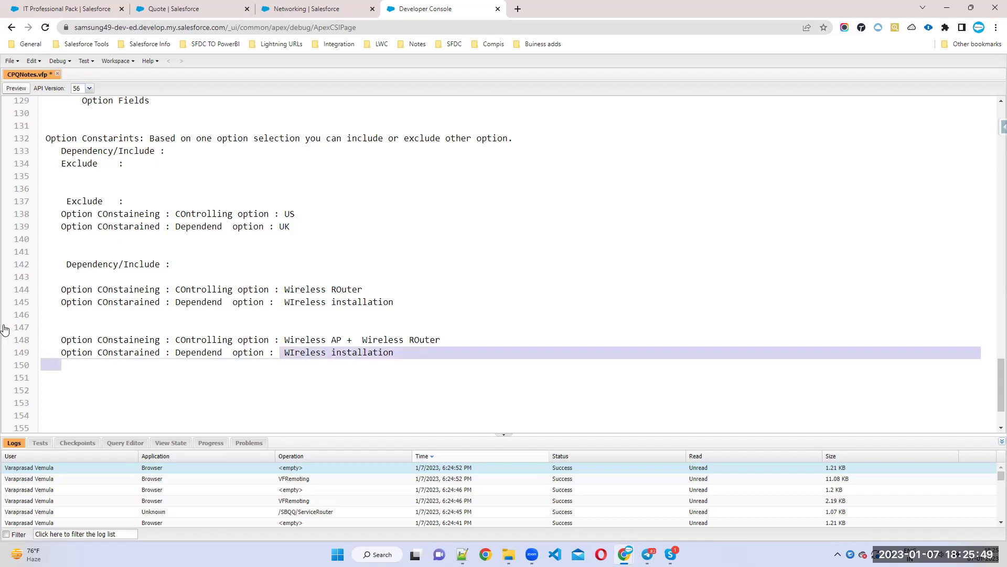
Add the heading "Assignment:" above the Wireless AP + Wireless ROuter lines.
left_click(46, 327)
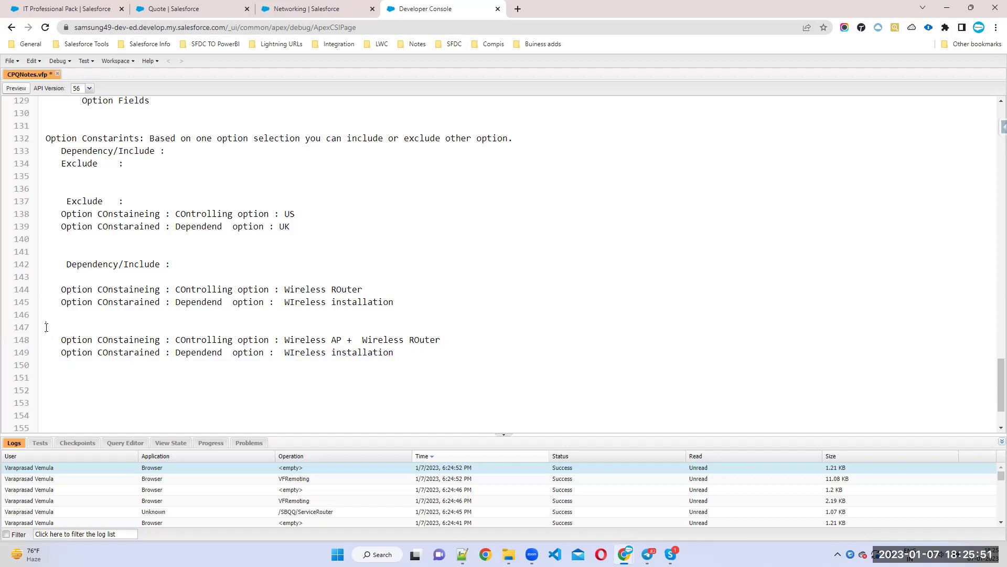
type("Assignment:")
left_click_drag(400, 352, 285, 349)
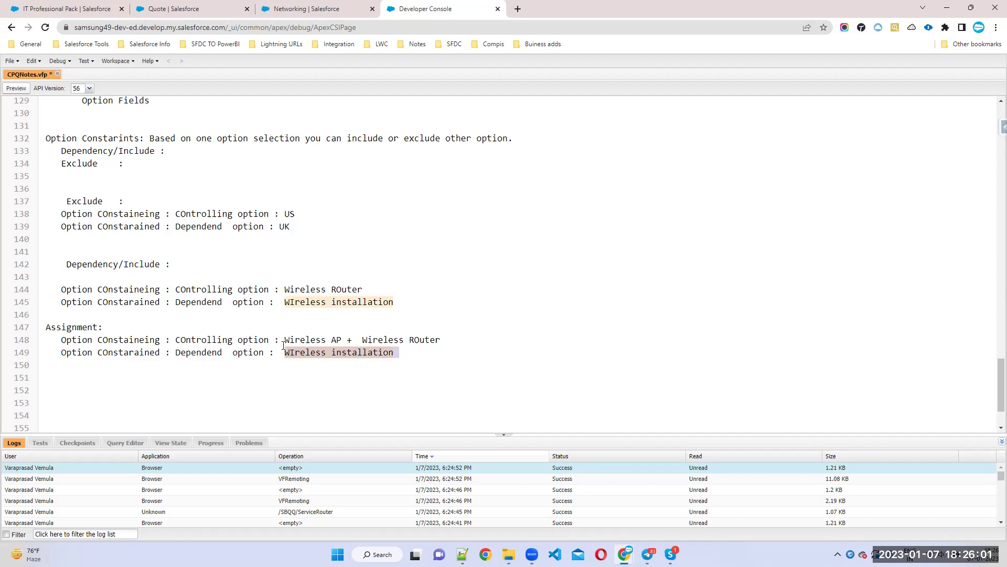
left_click(428, 350)
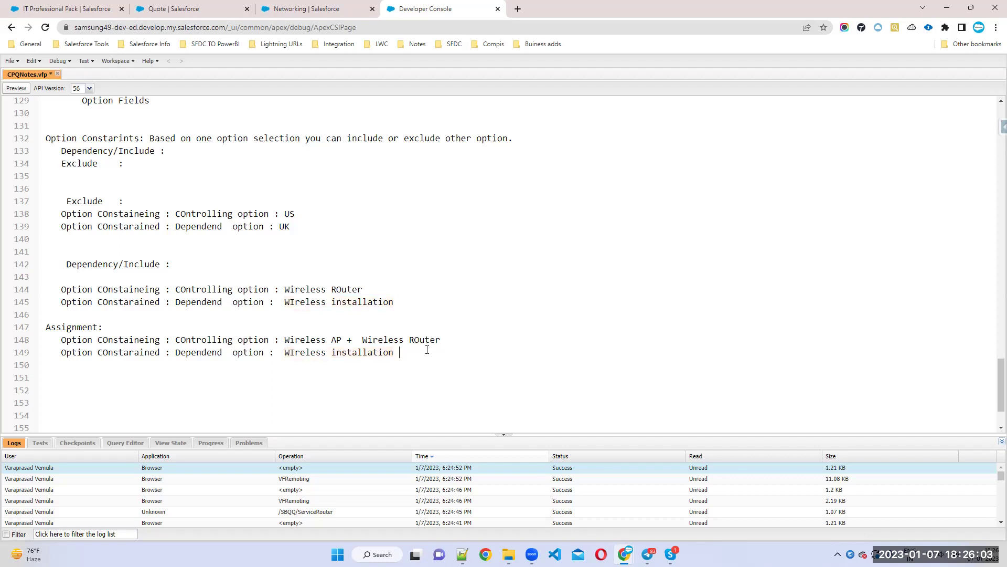
left_click_drag(415, 340, 39, 330)
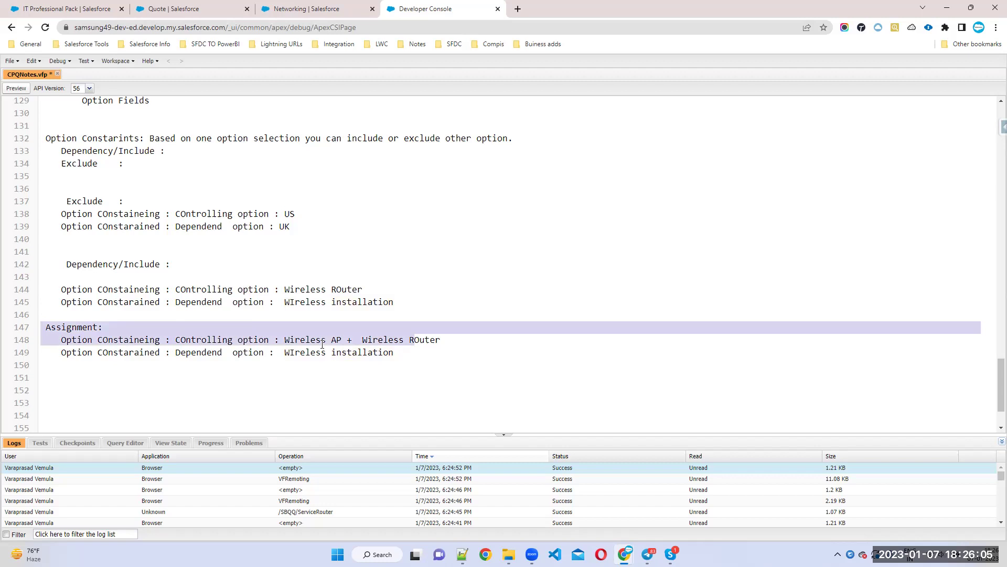
left_click_drag(398, 352, 1, 331)
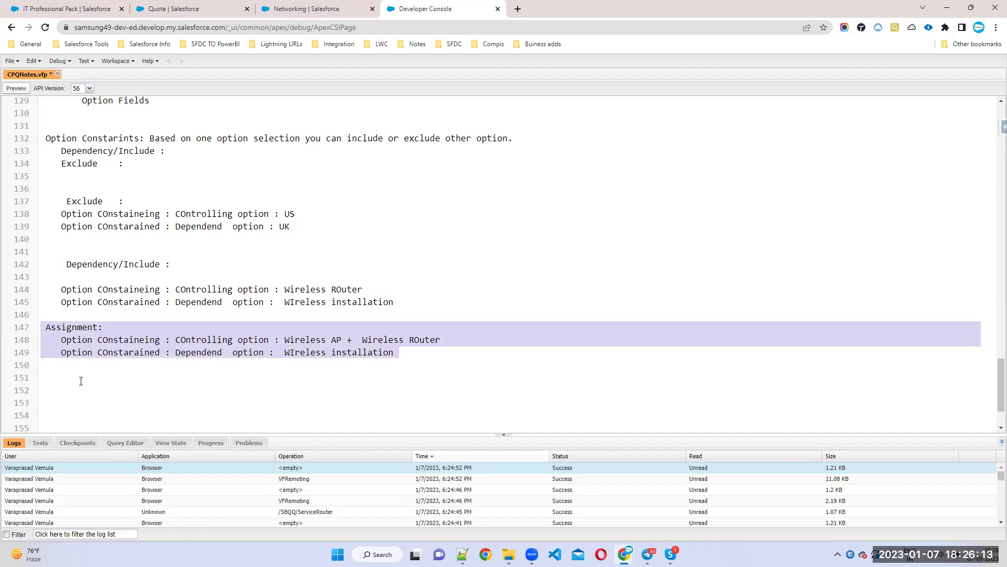
Move the Dependency/Include block for Wireless ROuter below the Assignment lines and title it "Rule1:".
left_click_drag(57, 264, 407, 299)
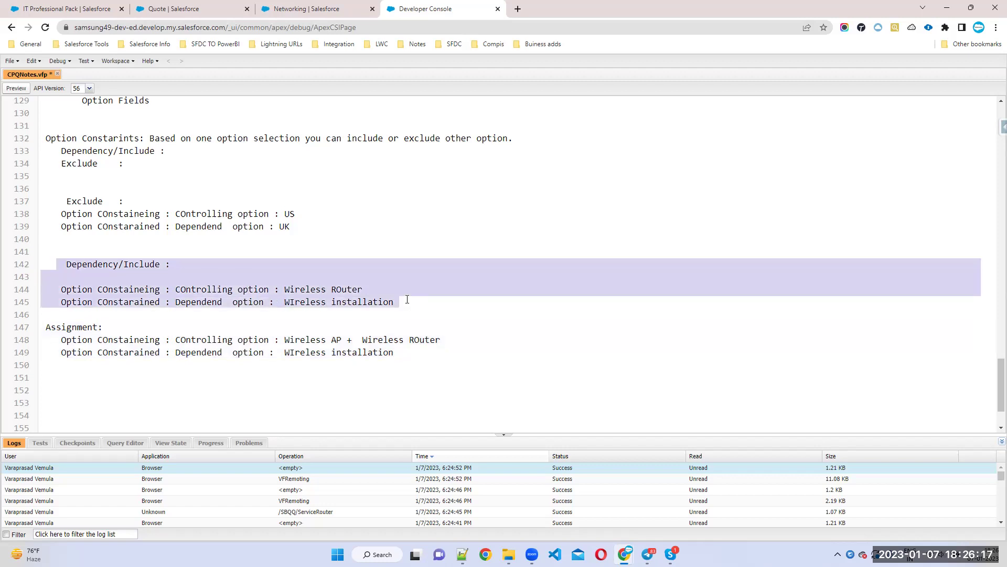
key("BackSpace")
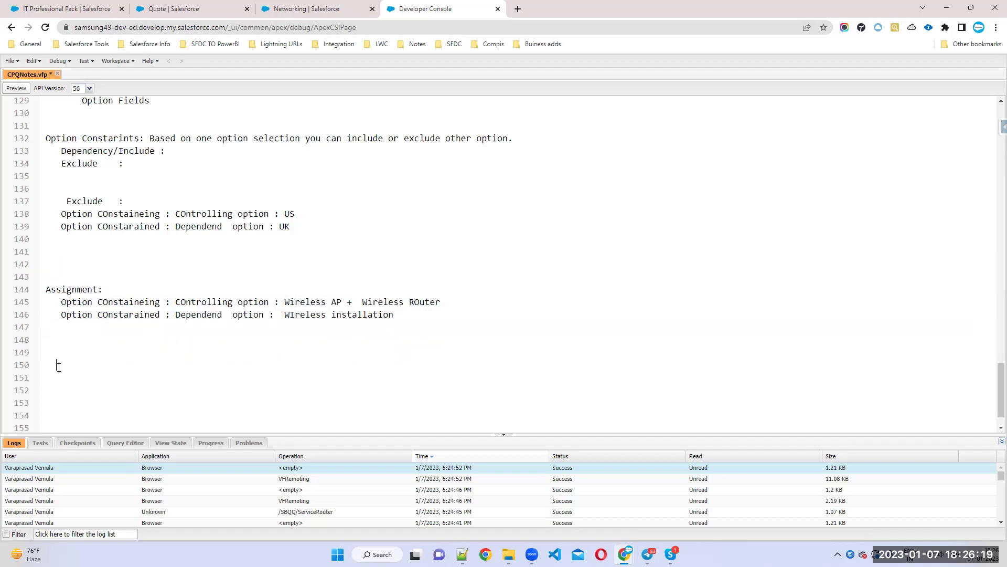
key("ctrl+v")
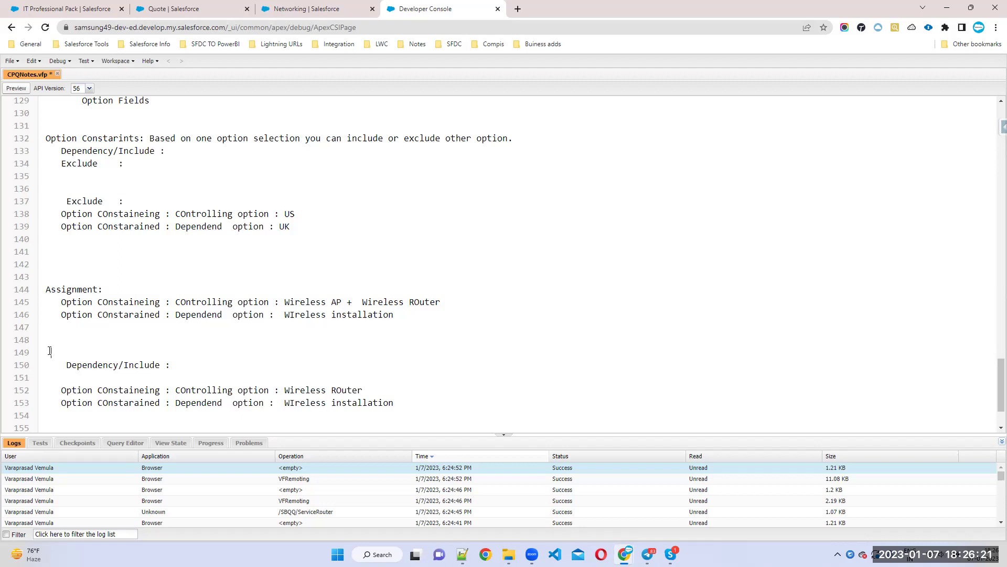
left_click(50, 350)
type("Rule1:")
Duplicate the whole Rule1 block below itself and rename the copy's heading to "Rule2:".
left_click_drag(49, 350, 427, 408)
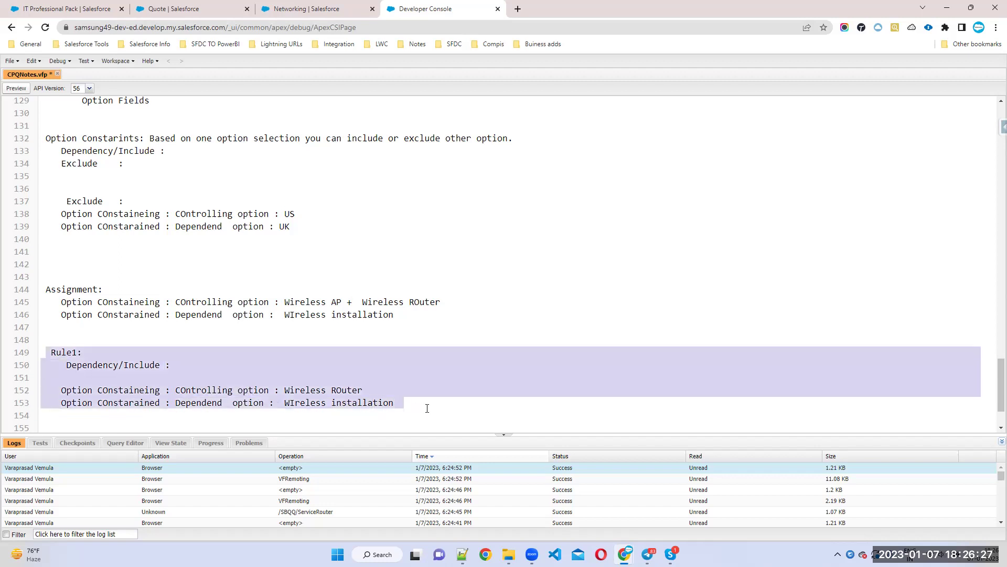
left_click(428, 407)
key("Return")
key("Return")
key("Return")
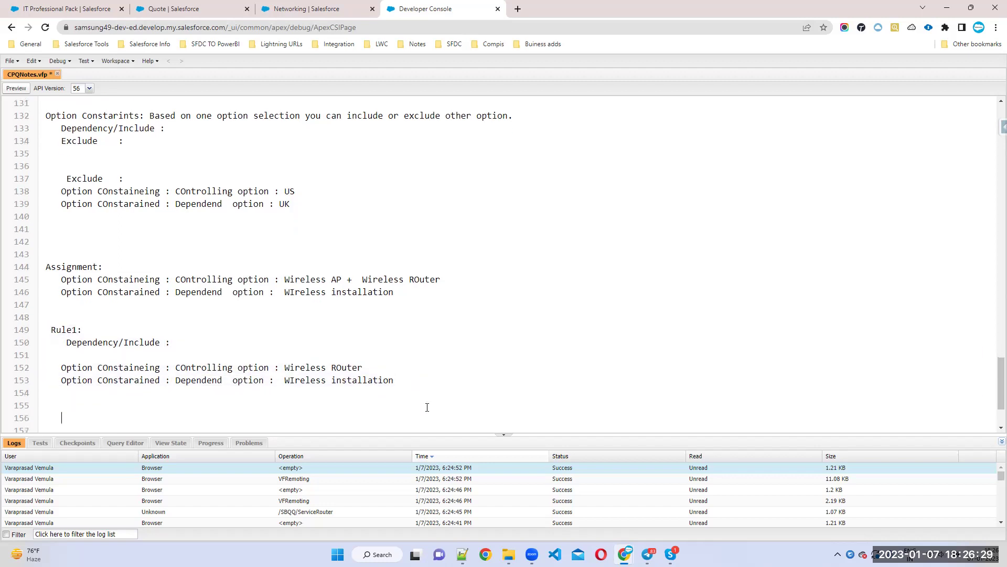
key("ctrl+v")
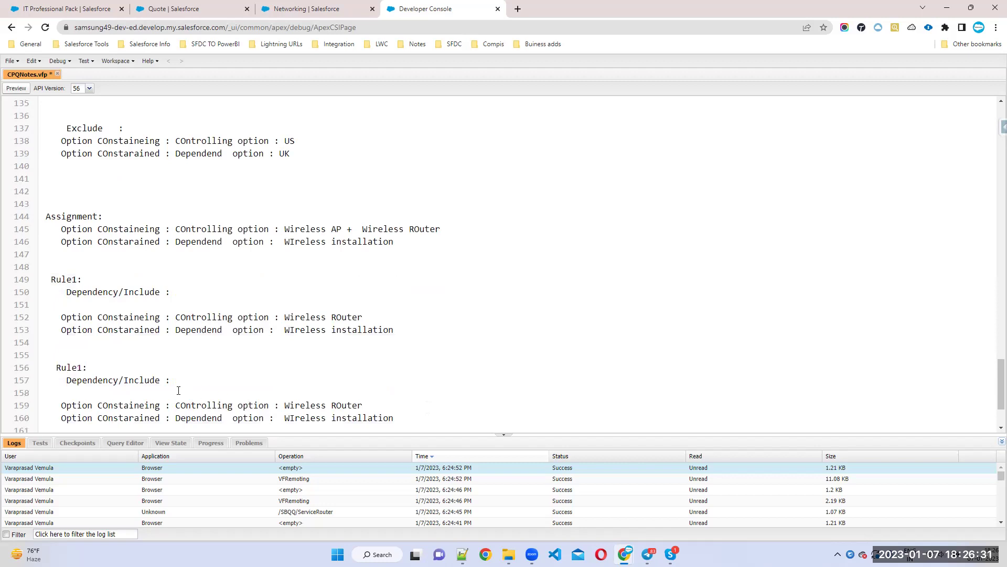
left_click(81, 367)
key("BackSpace")
type("2")
Set Rule2's controlling option to "Wireless AP" and compare both rules with the Assignment's controlling options.
scroll(368, 292, "down", 3)
left_click_drag(342, 137, 284, 138)
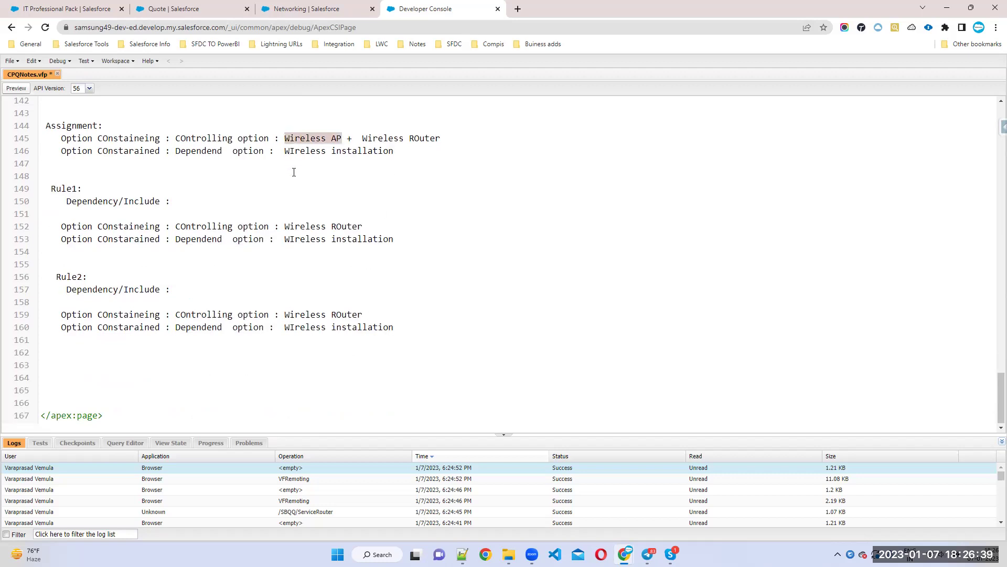
left_click_drag(363, 309, 285, 314)
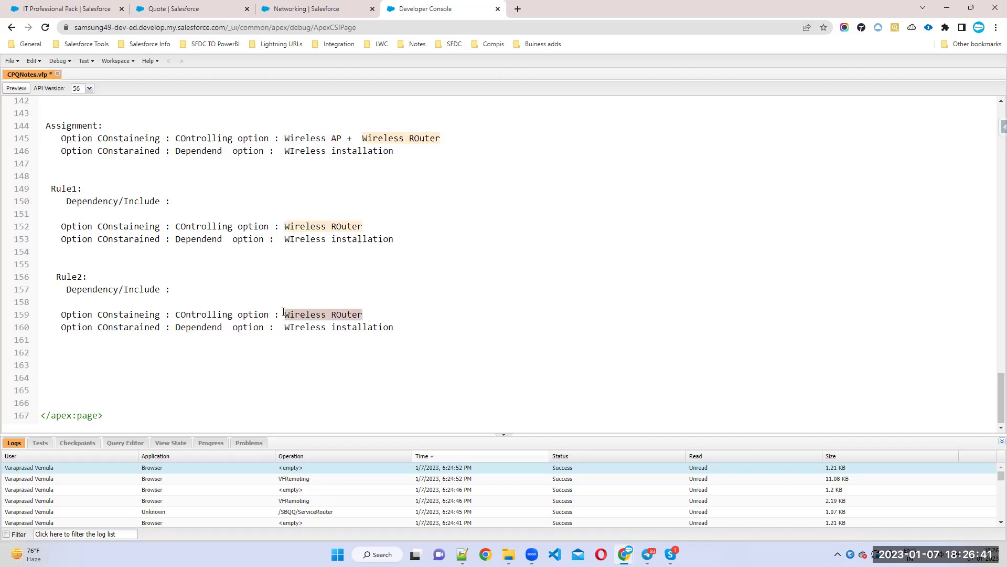
key("ctrl+v")
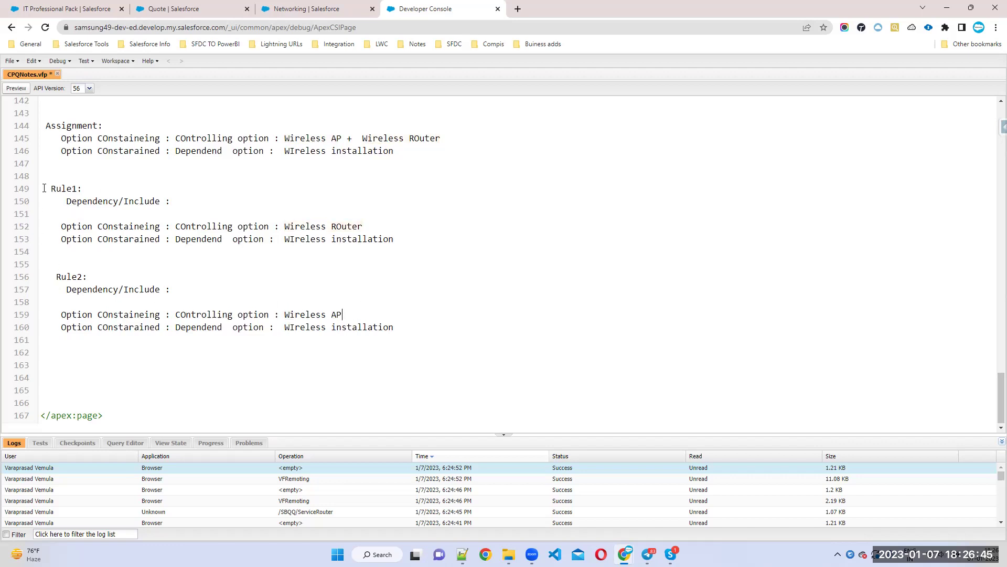
left_click_drag(46, 188, 455, 222)
left_click(258, 273)
left_click_drag(284, 139, 461, 138)
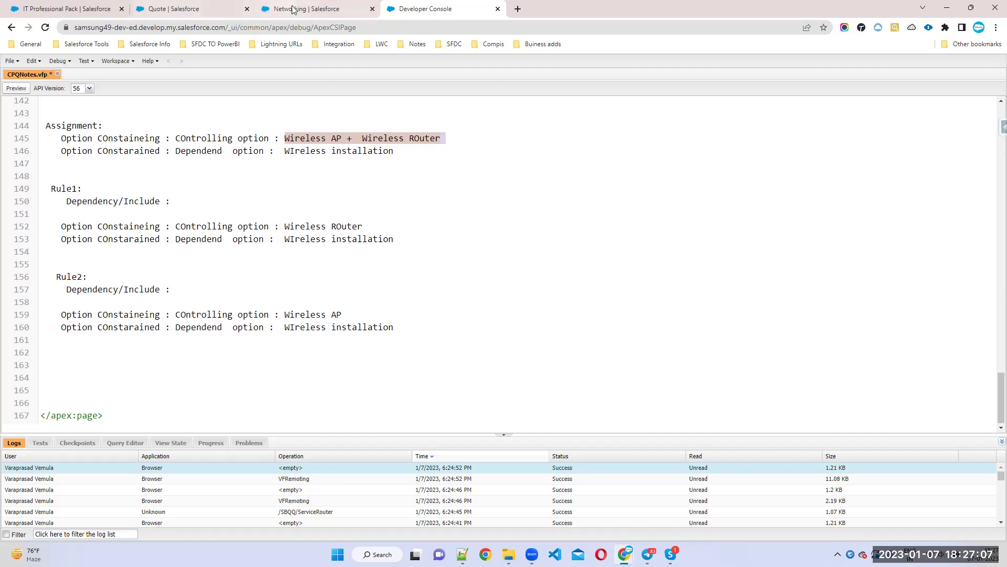
Open the Router Requires Installation constraint from the IT Professional Pack product and copy its Option Constraint Group field label.
left_click(79, 9)
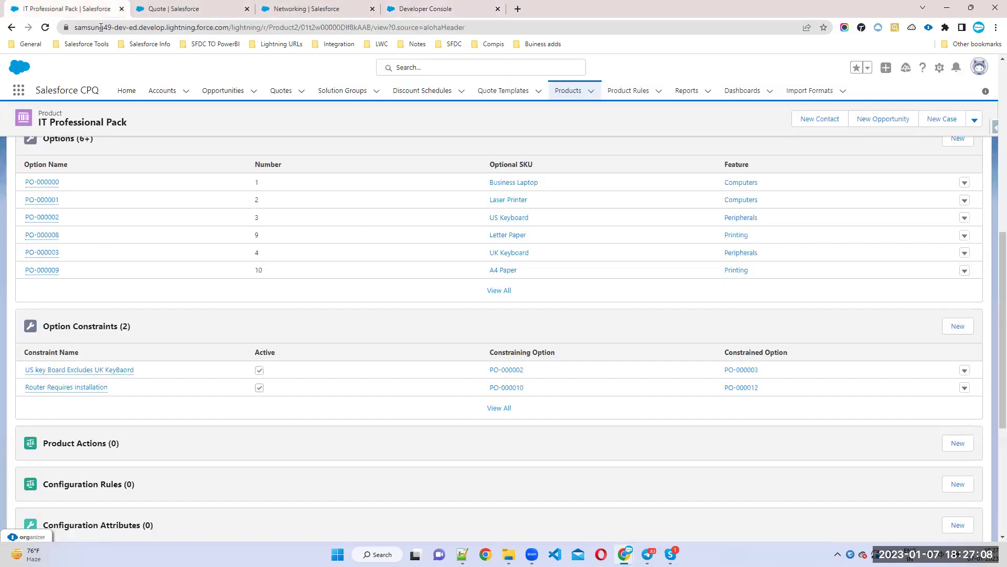
left_click(86, 388)
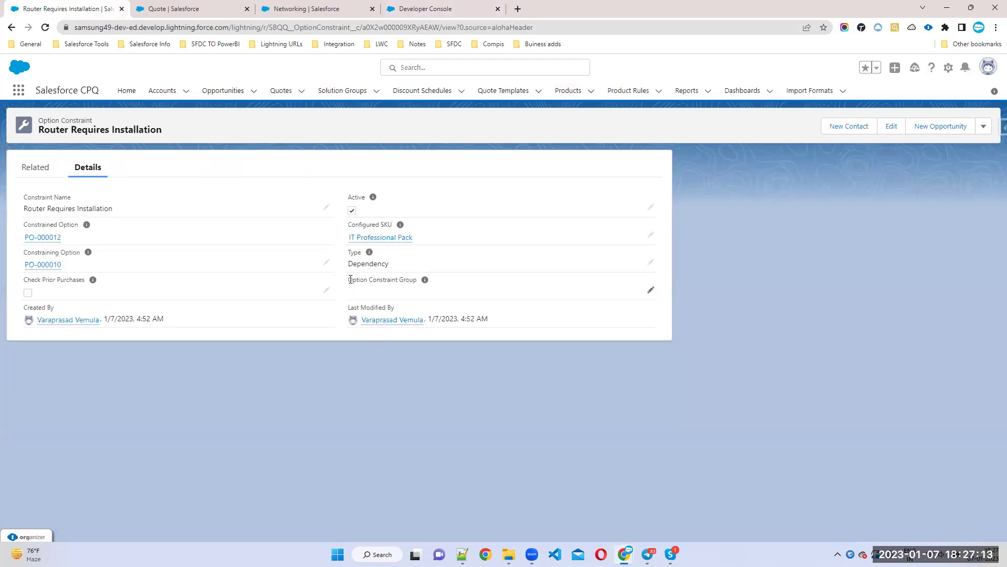
left_click_drag(346, 280, 419, 286)
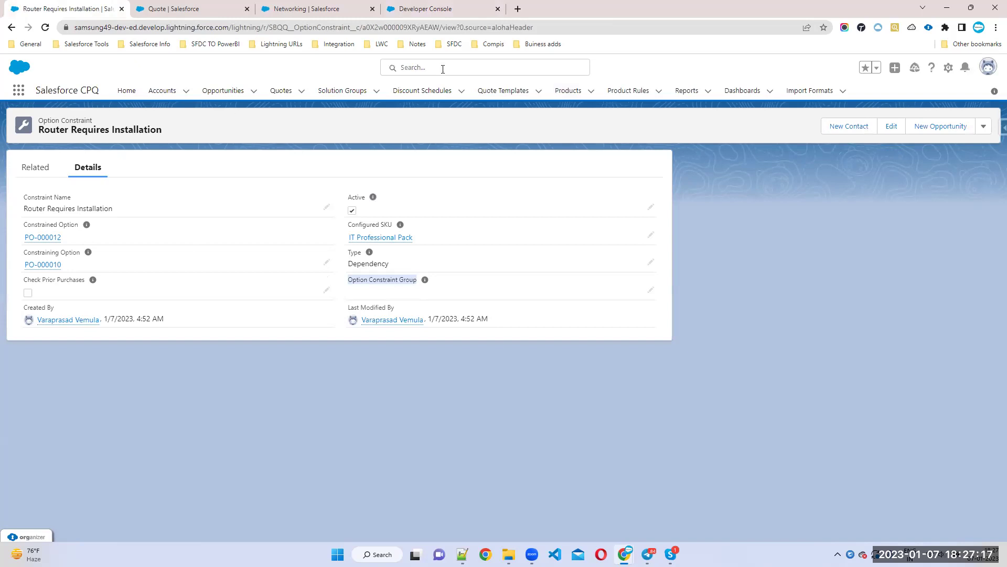
Add the line "Option Constraint Group : ROuterAPGroup" at the end of Rule1 in the CPQNotes.vfp notes.
left_click(472, 10)
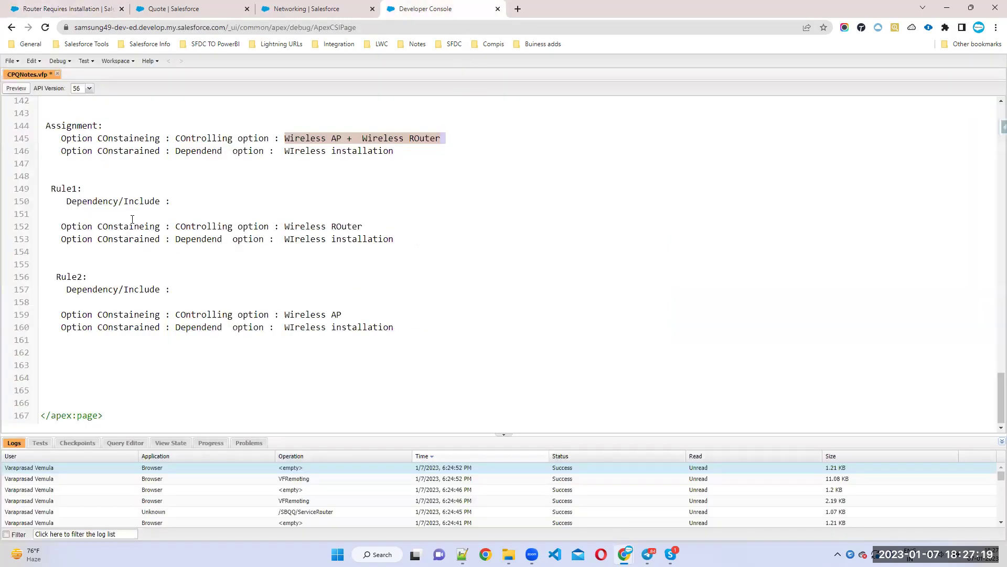
left_click(63, 252)
key("ctrl+v")
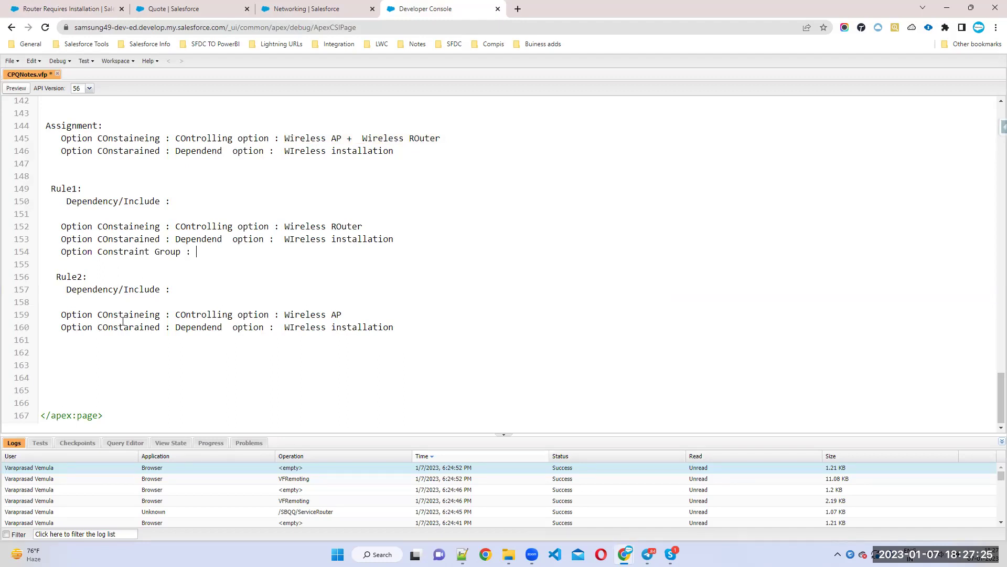
type("ROuterAPGroup")
Copy Rule1's "Option Constraint Group : ROuterAPGroup" line to the end of Rule2.
double_click(225, 255)
left_click_drag(238, 252, 61, 252)
key("ctrl+c")
left_click(65, 341)
key("ctrl+v")
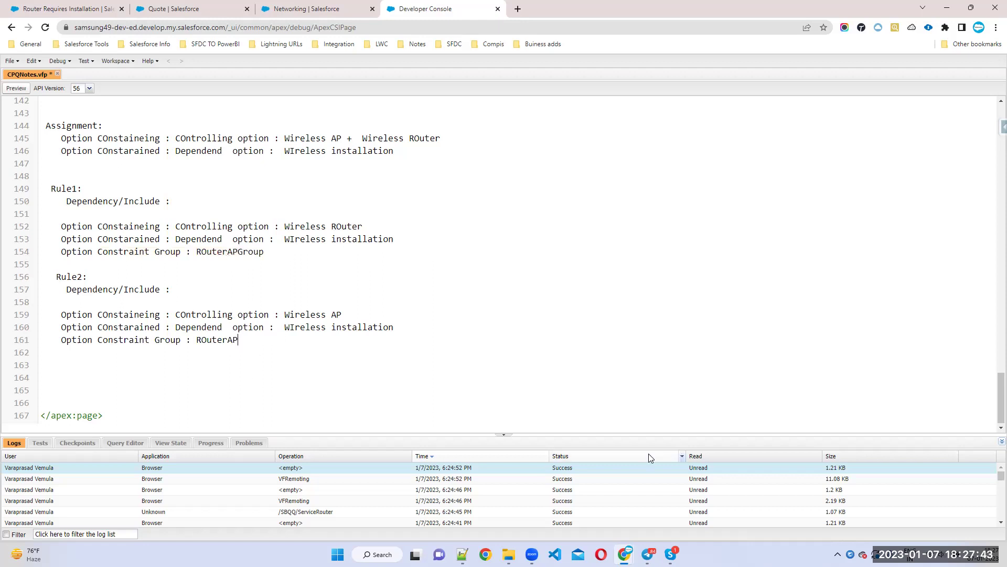
double_click(215, 253)
key("ctrl+c")
double_click(215, 340)
key("ctrl+v")
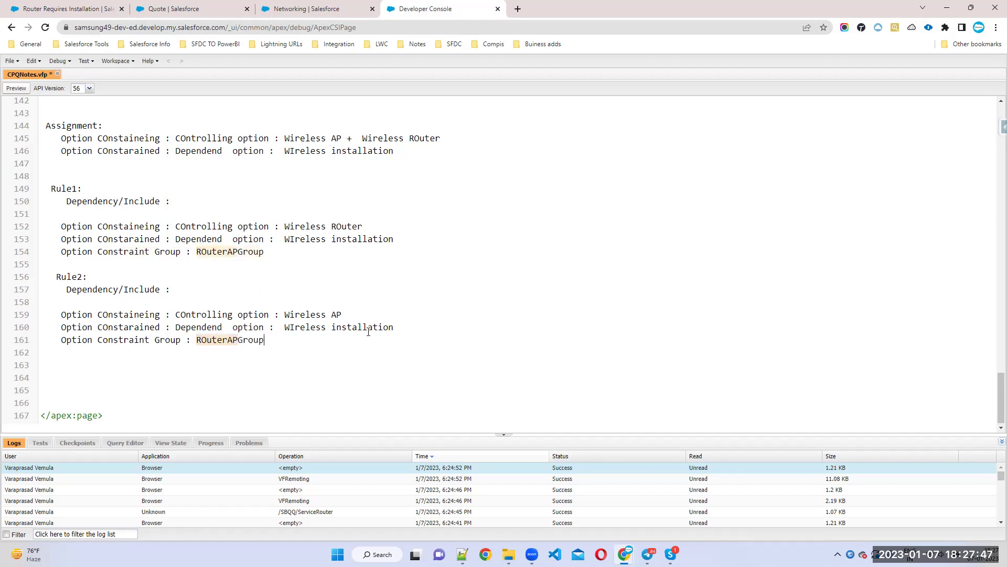
Set the Option Constraint Group of the Router Requires Installation constraint to "RouterAPGroup" without saving, and check its router and AP parts.
left_click(185, 8)
left_click(63, 9)
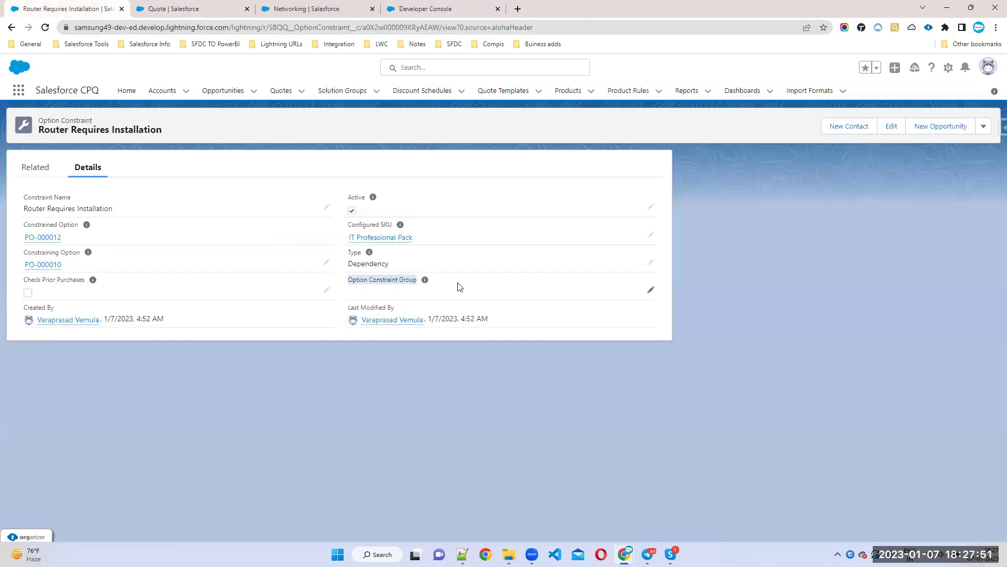
left_click(652, 292)
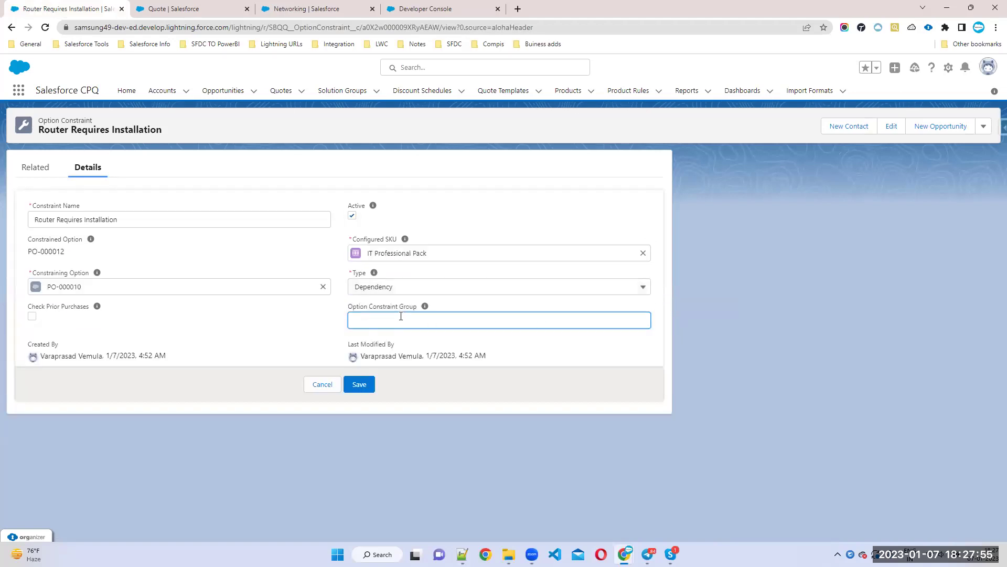
key("ctrl+v")
key("BackSpace")
type("o")
left_click_drag(376, 319, 342, 321)
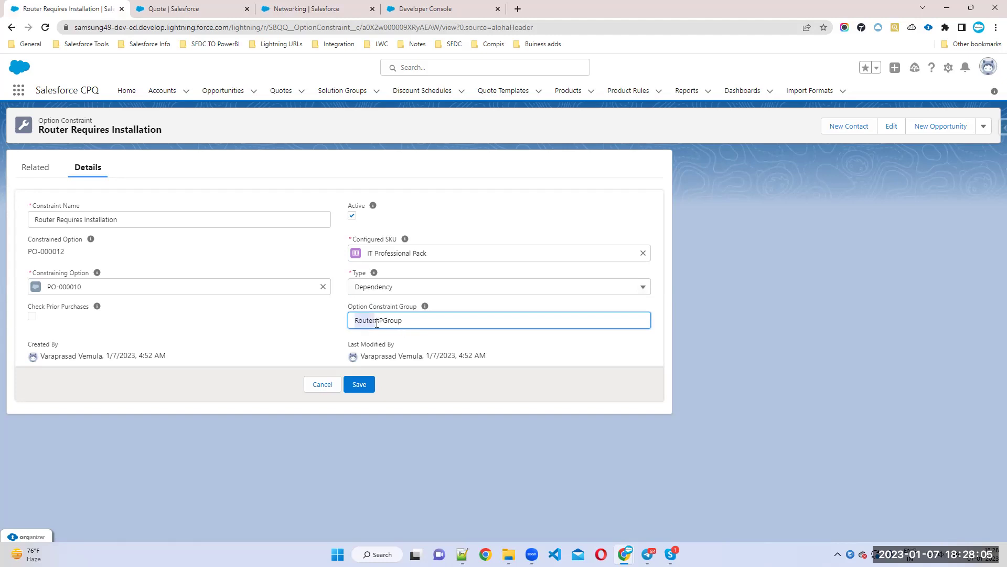
left_click(379, 320)
double_click(372, 321)
left_click(426, 322)
double_click(368, 321)
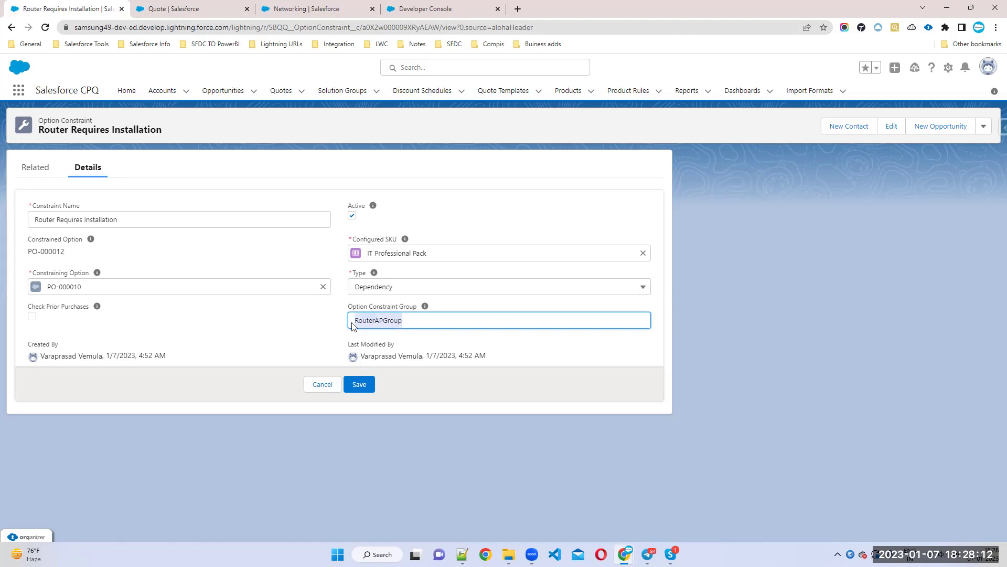
double_click(387, 322)
Add the line "Assignments:" above the Option Constraints section in the CPQNotes.vfp notes and save the file.
left_click(445, 15)
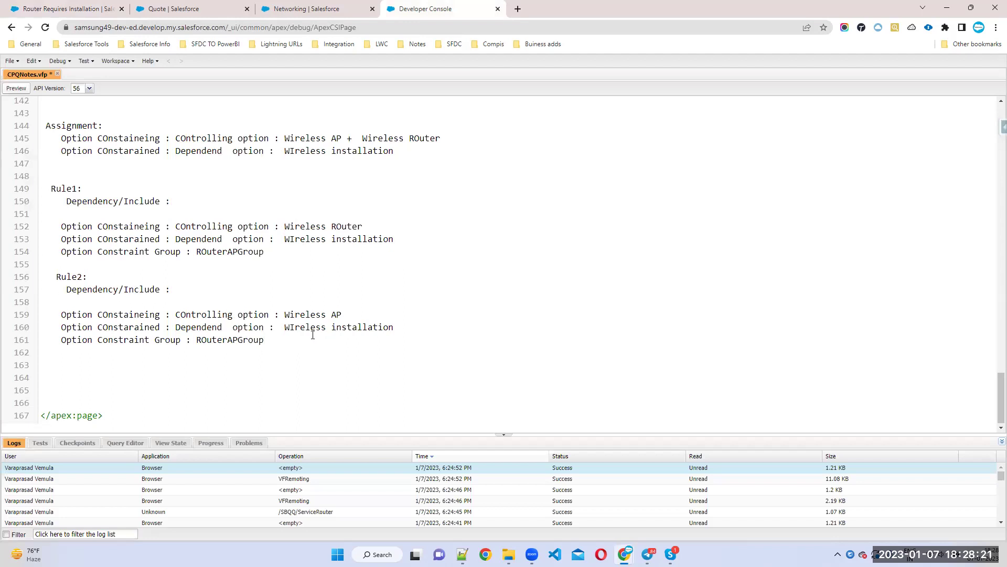
left_click_drag(264, 340, 31, 122)
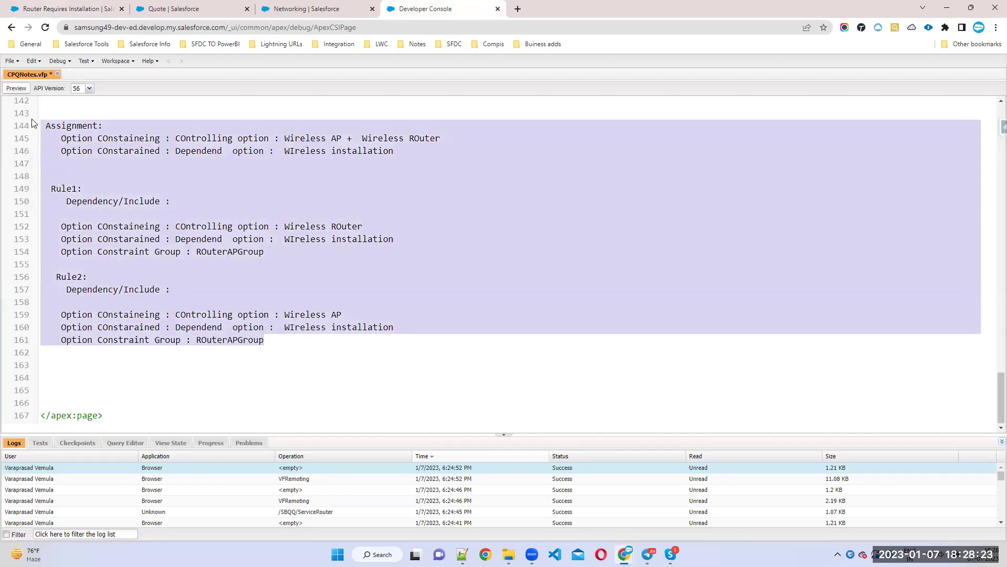
scroll(23, 187, "up", 5)
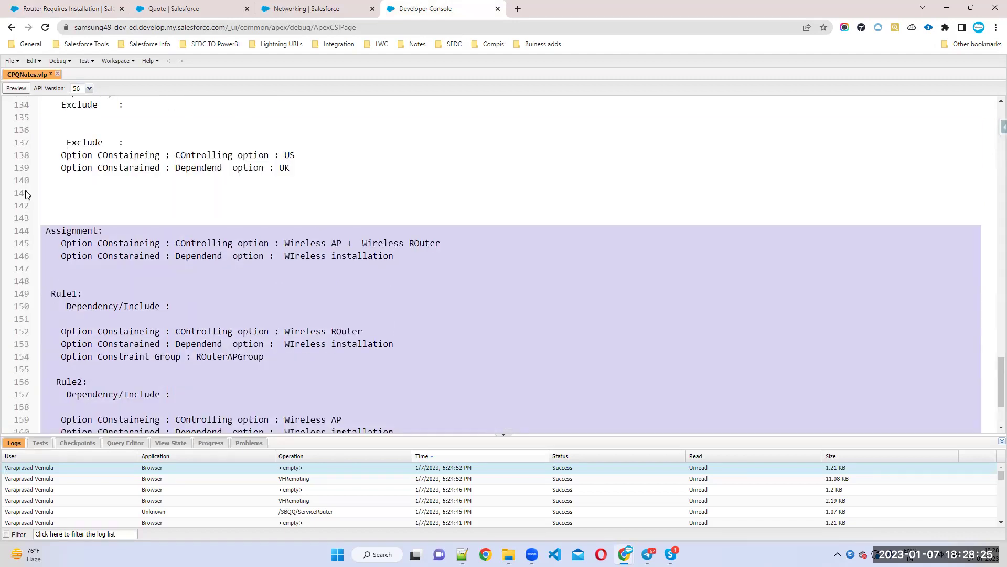
scroll(68, 184, "down", 4)
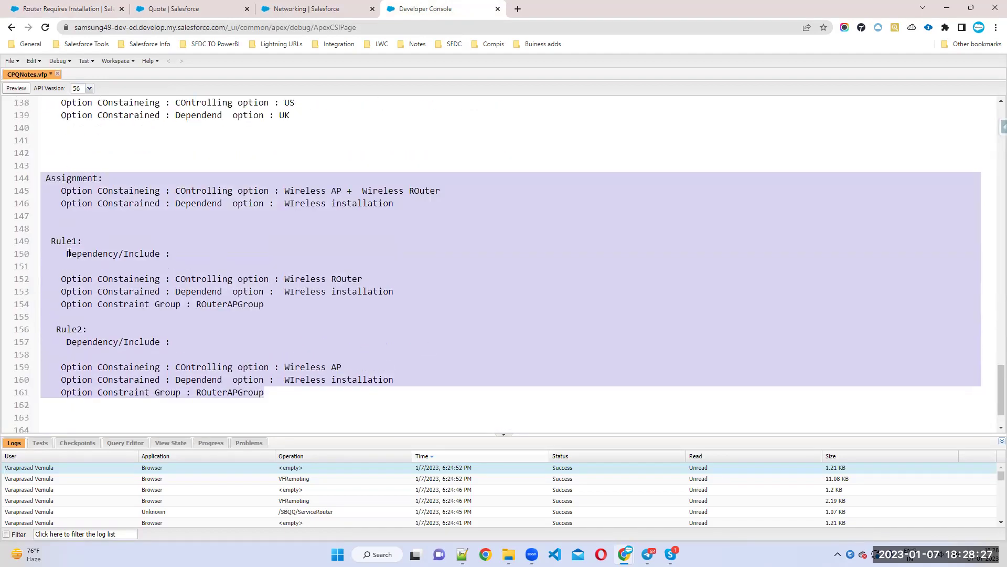
scroll(58, 198, "up", 5)
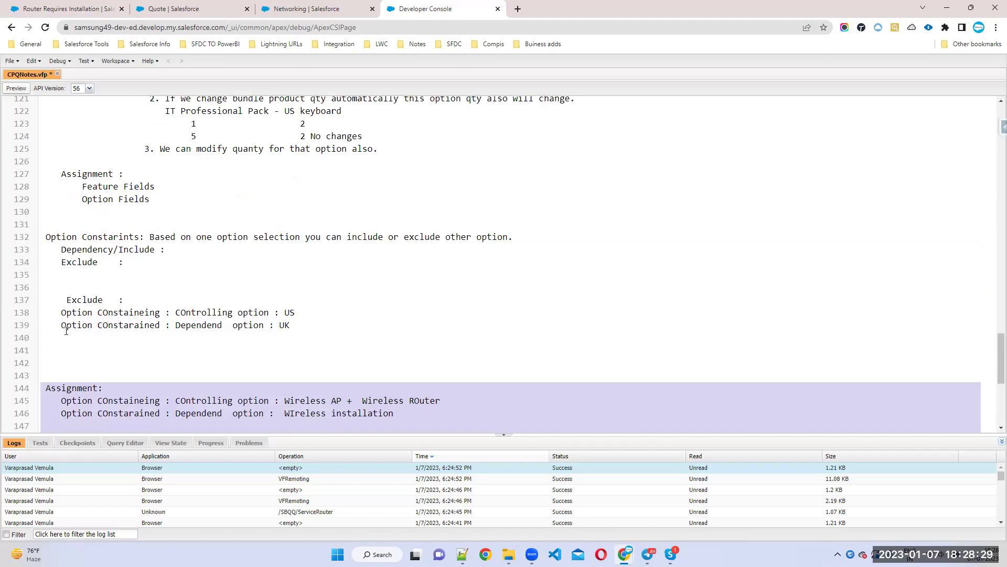
left_click(41, 221)
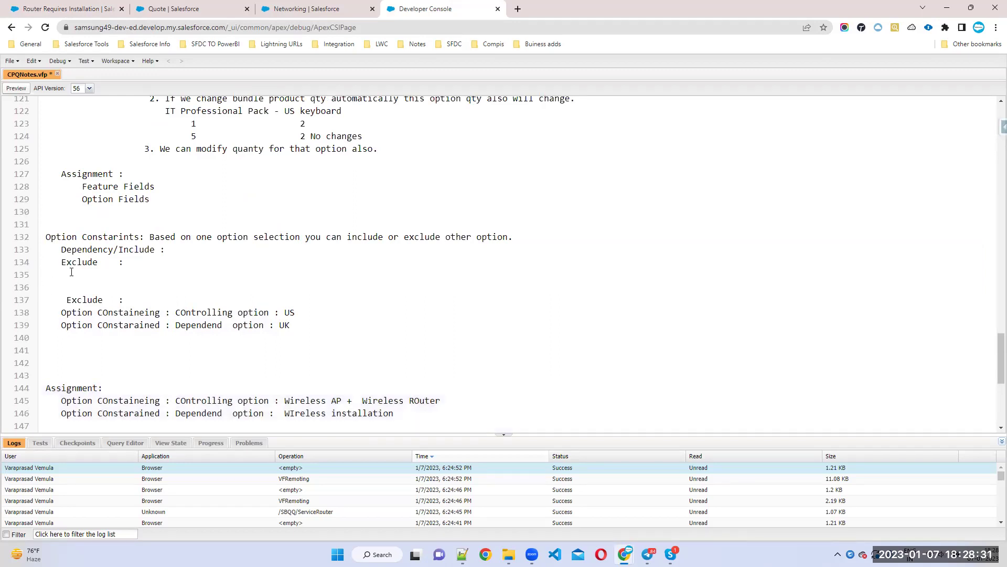
type("Assignments:")
key("ctrl+s")
scroll(388, 295, "down", 5)
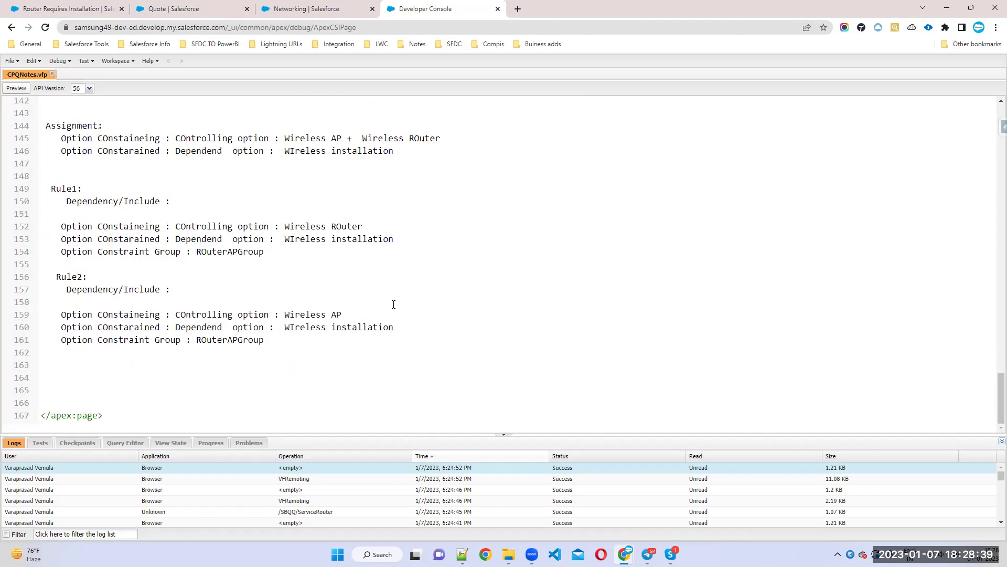
Examine the Check Prior Purchases field of the Router Requires Installation constraint and return to the CPQNotes.vfp notes.
left_click(288, 4)
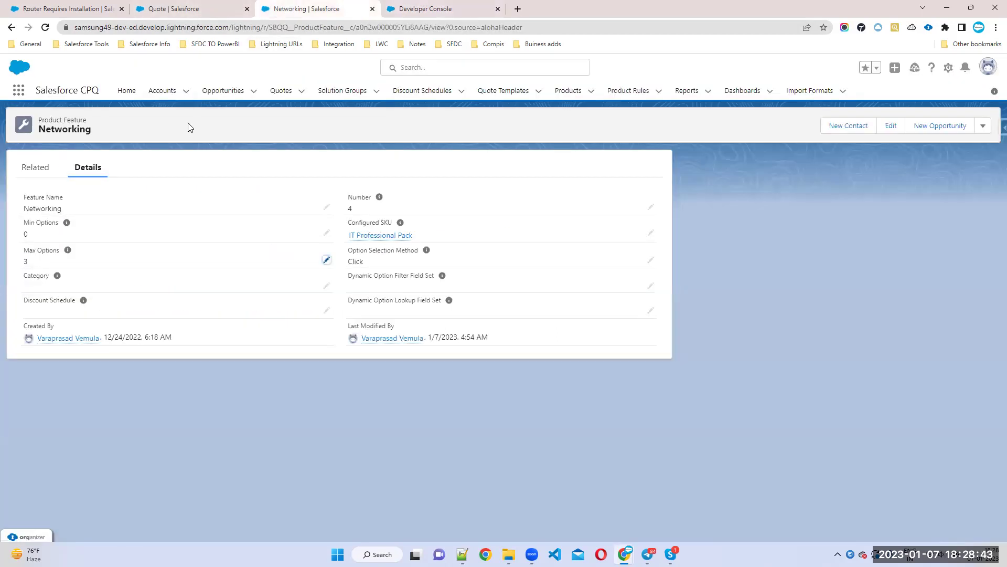
left_click(68, 9)
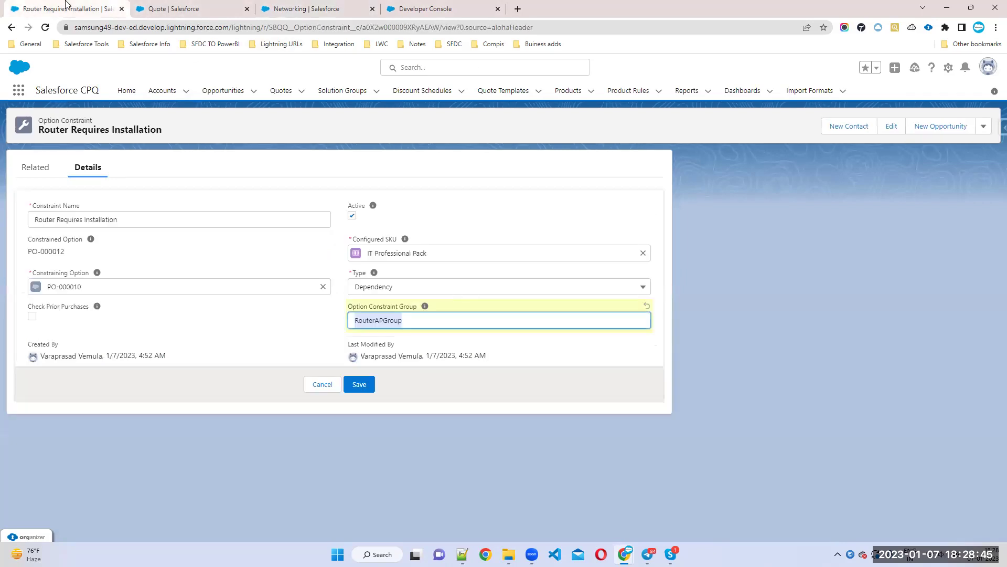
left_click_drag(24, 310, 108, 320)
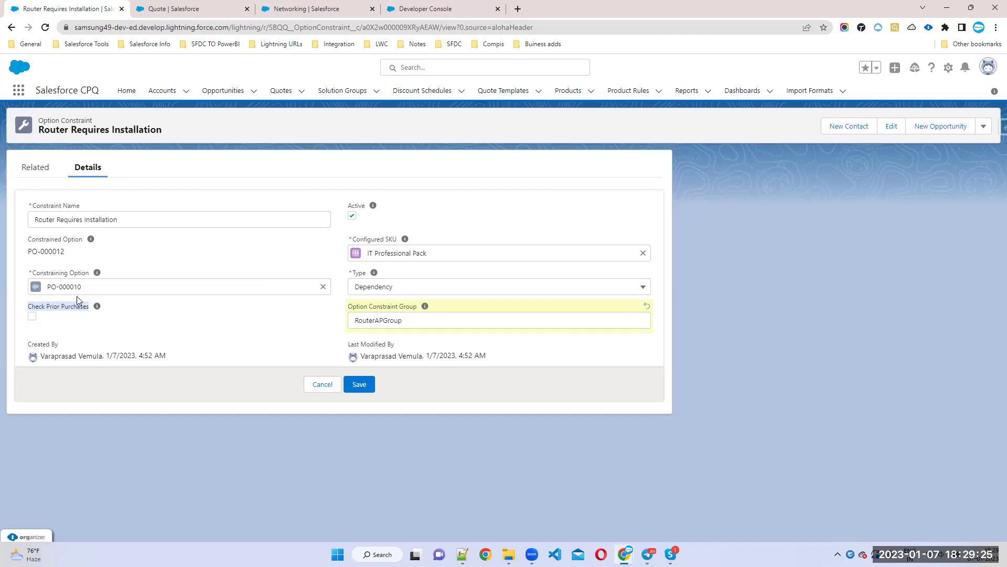
left_click(81, 343)
left_click_drag(57, 324, 17, 309)
left_click(425, 6)
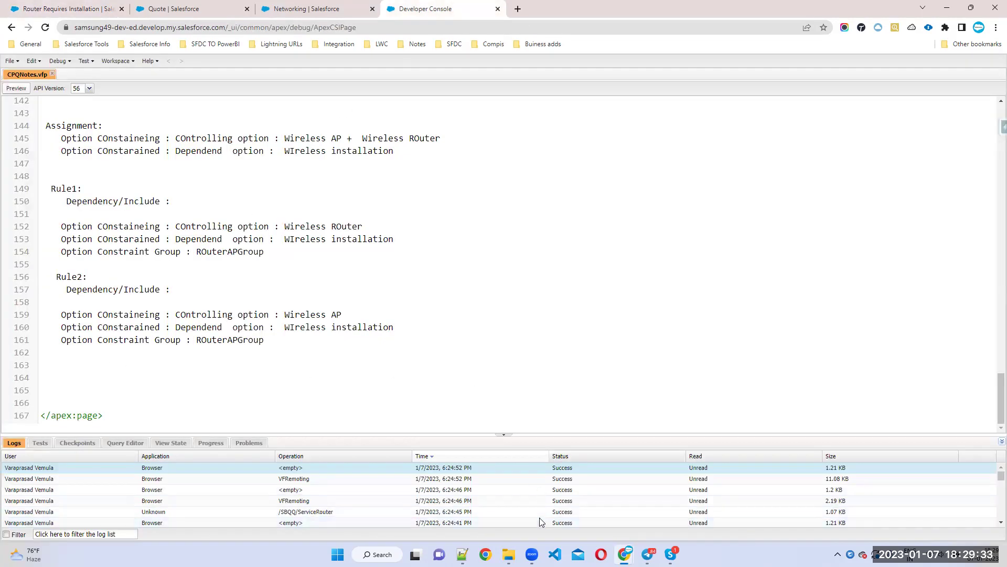